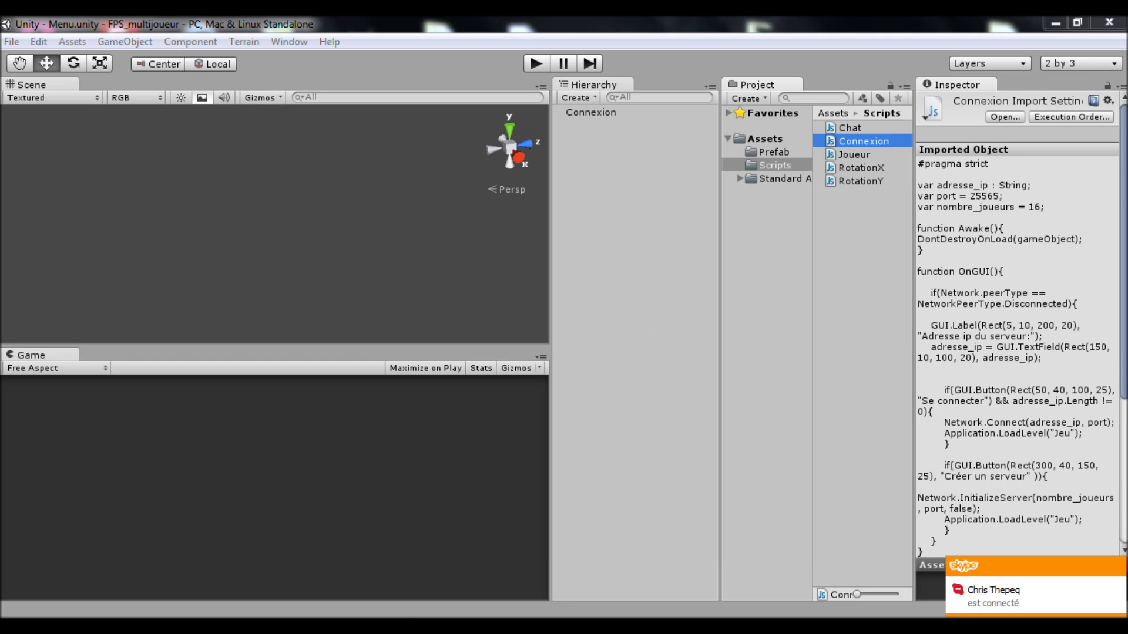
# Bring the A faire.txt to-do list in Notepad++ to the front
pyautogui.click(380, 549)
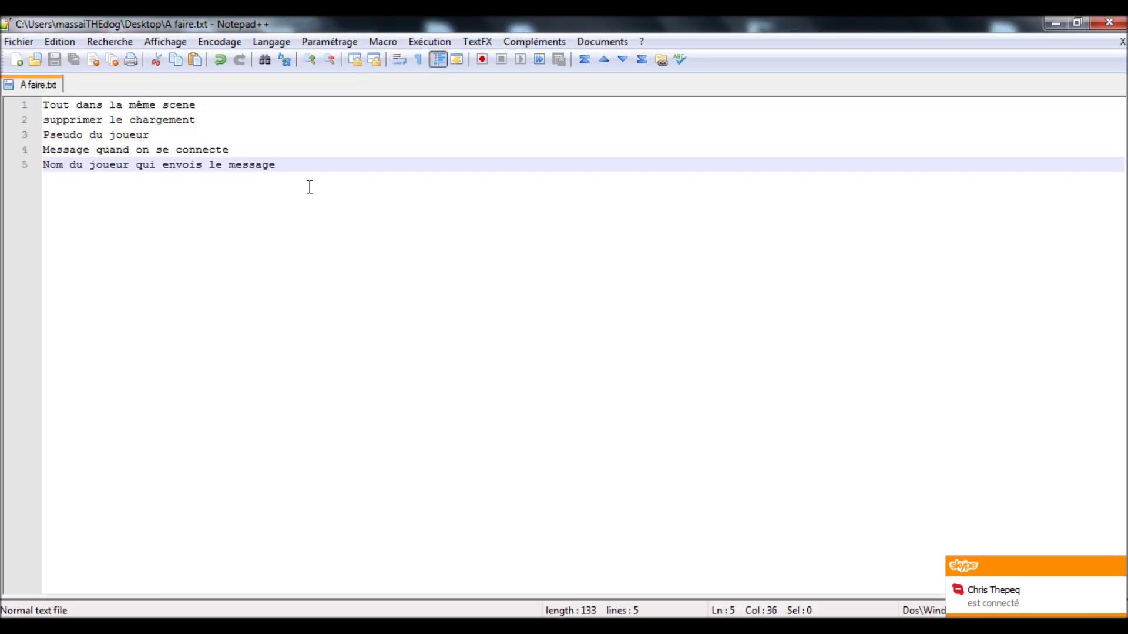
# Read the list, highlighting 'Tout dans la même scene' and 'supprimer le chargement'
pyautogui.moveTo(340, 167); pyautogui.dragTo(12, 104)
pyautogui.click(338, 167)
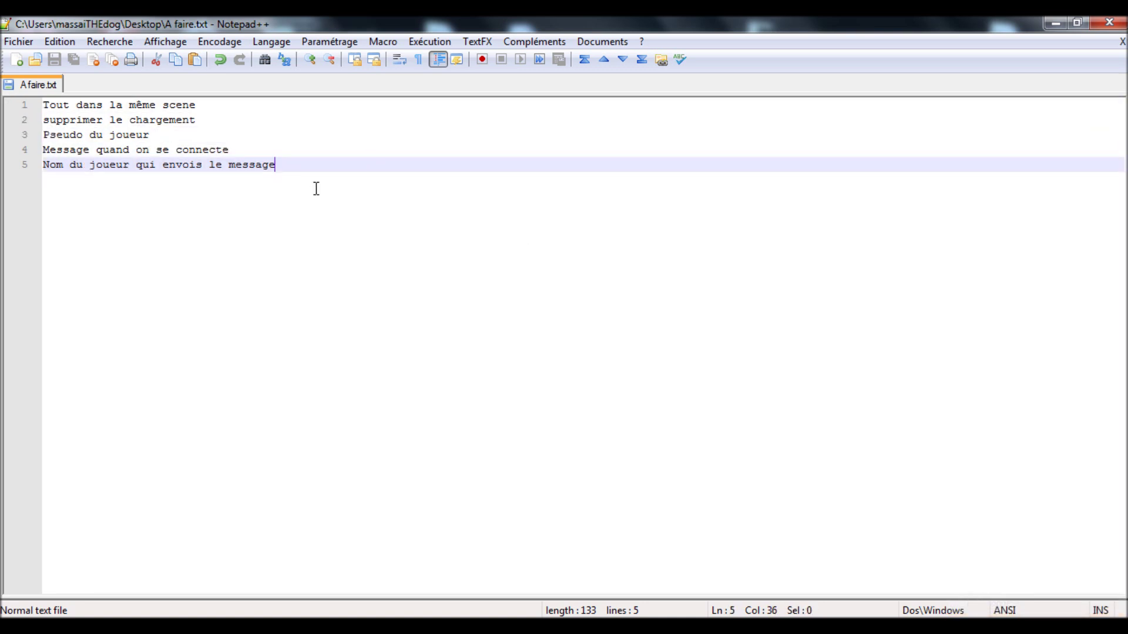
pyautogui.moveTo(330, 167); pyautogui.dragTo(11, 105)
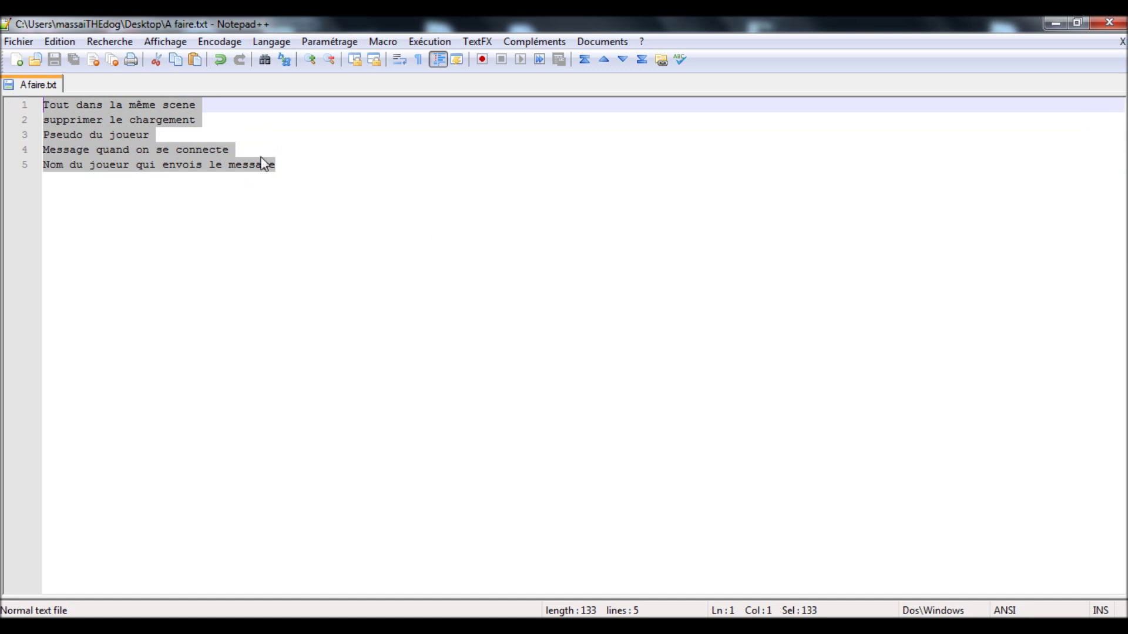
pyautogui.click(325, 167)
pyautogui.moveTo(213, 103); pyautogui.dragTo(20, 68)
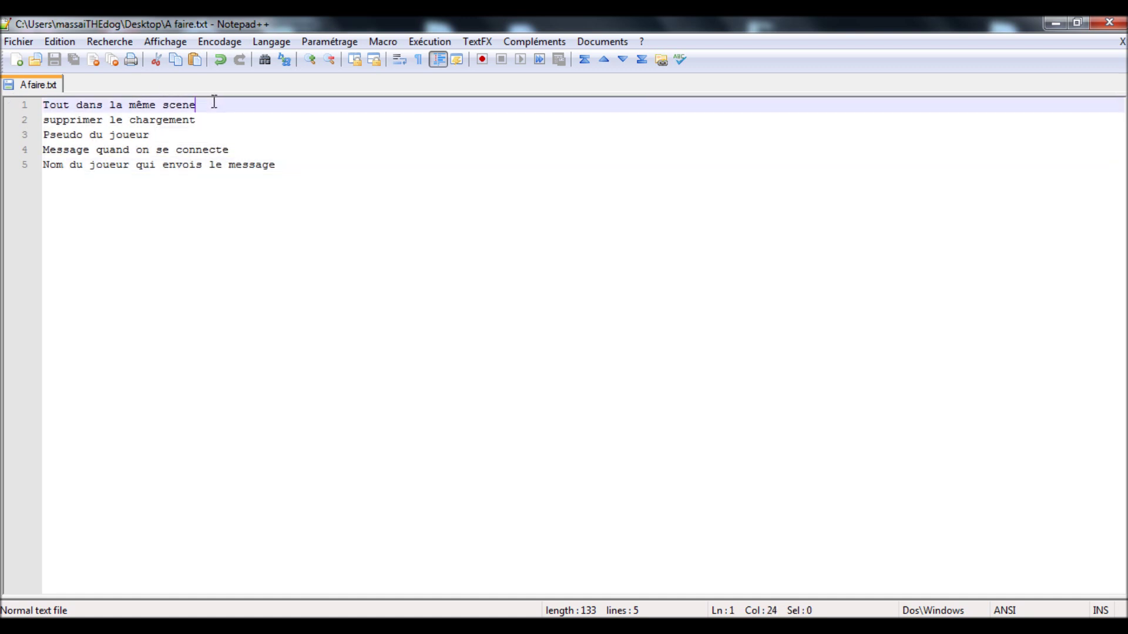
pyautogui.click(218, 104)
pyautogui.click(239, 116)
pyautogui.moveTo(239, 117); pyautogui.dragTo(20, 127)
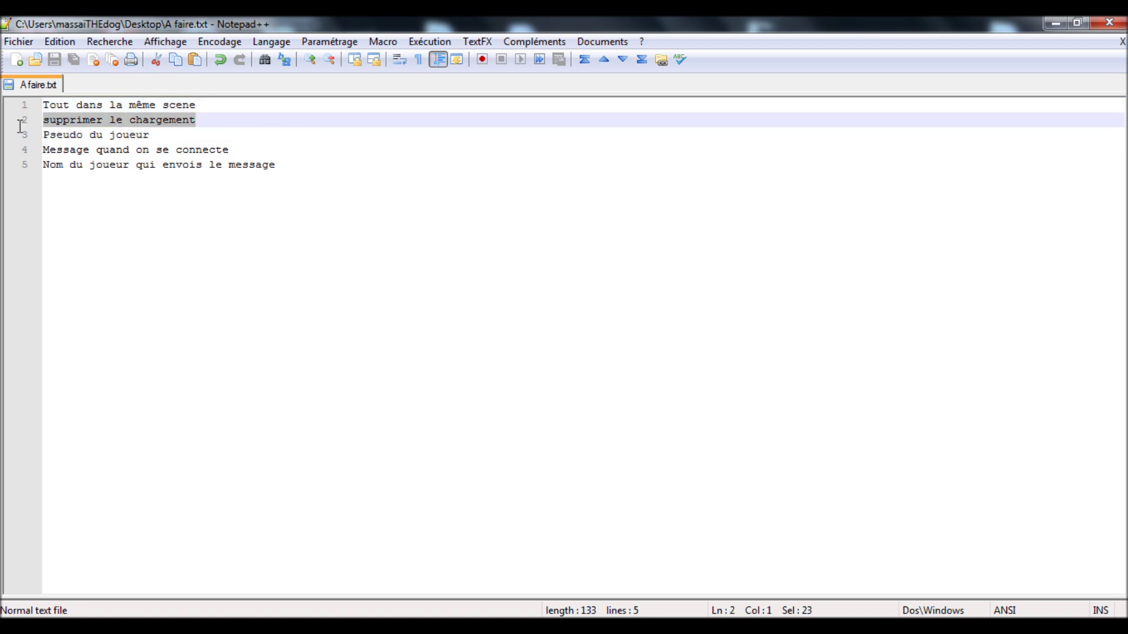
pyautogui.click(202, 121)
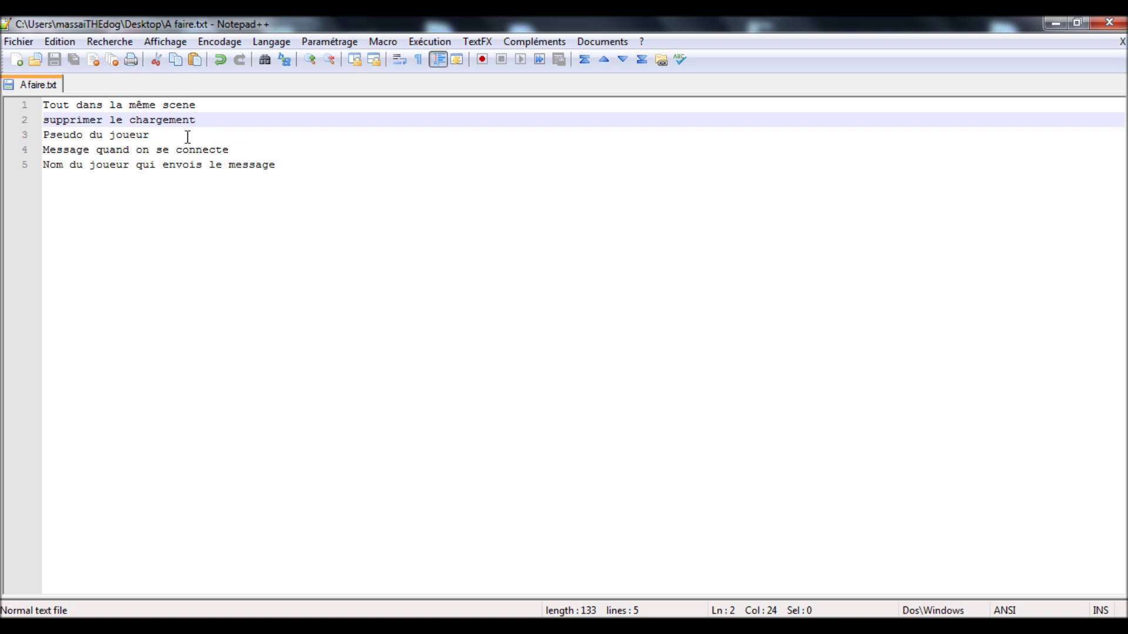
# Read the 'Pseudo du joueur', connection-message and sender-name items, then return to Unity
pyautogui.click(187, 137)
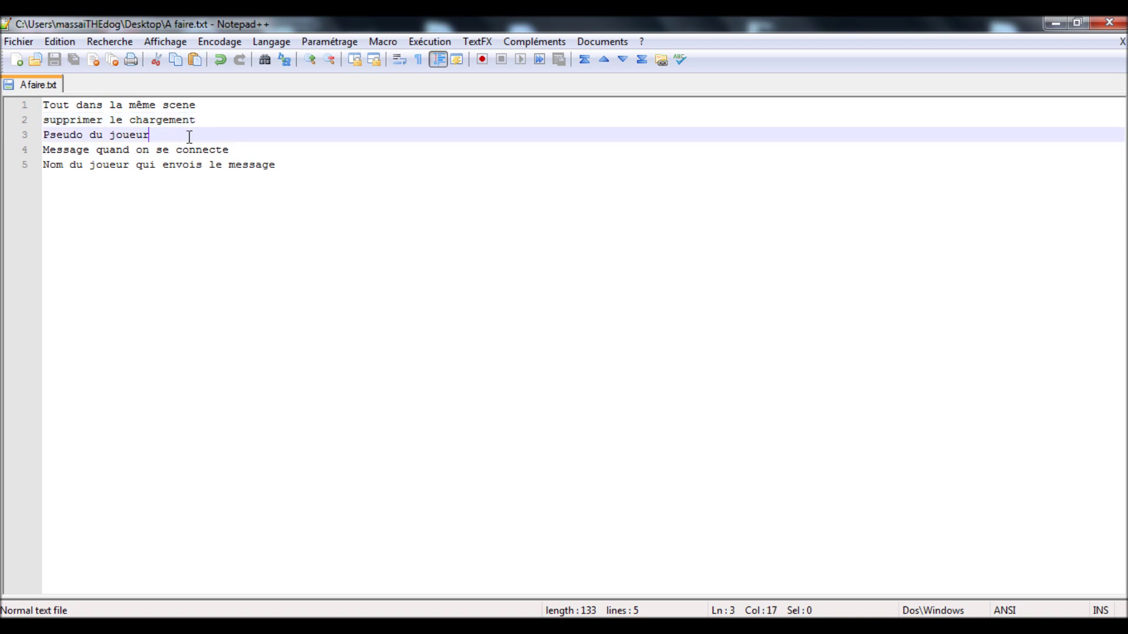
pyautogui.moveTo(189, 137); pyautogui.dragTo(38, 136)
pyautogui.click(159, 141)
pyautogui.moveTo(252, 152); pyautogui.dragTo(17, 144)
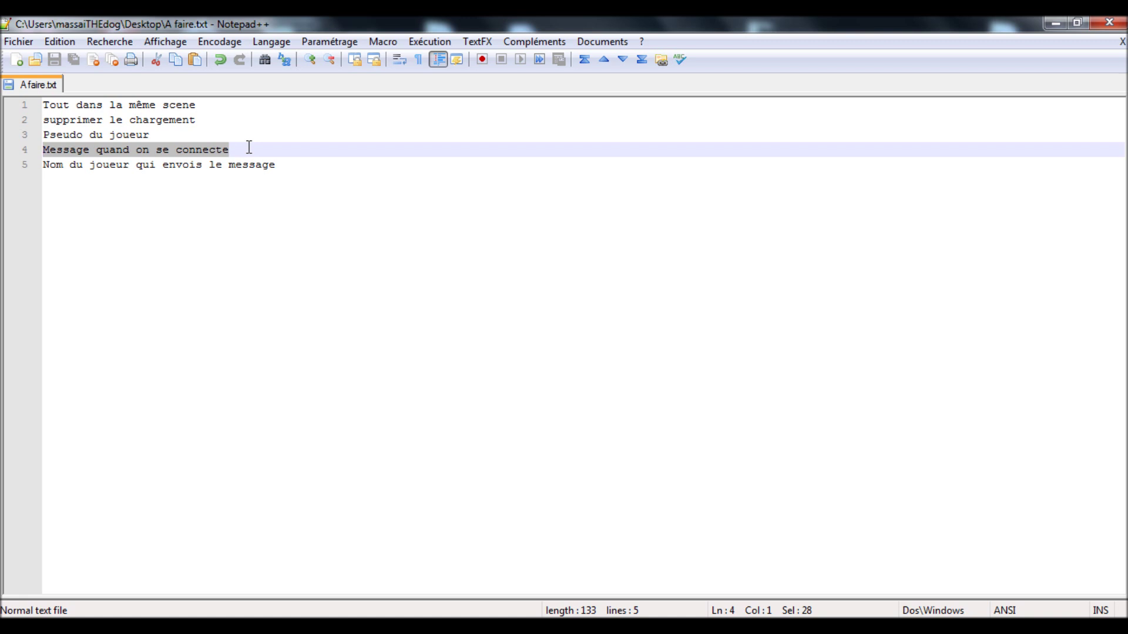
pyautogui.moveTo(308, 165); pyautogui.dragTo(33, 165)
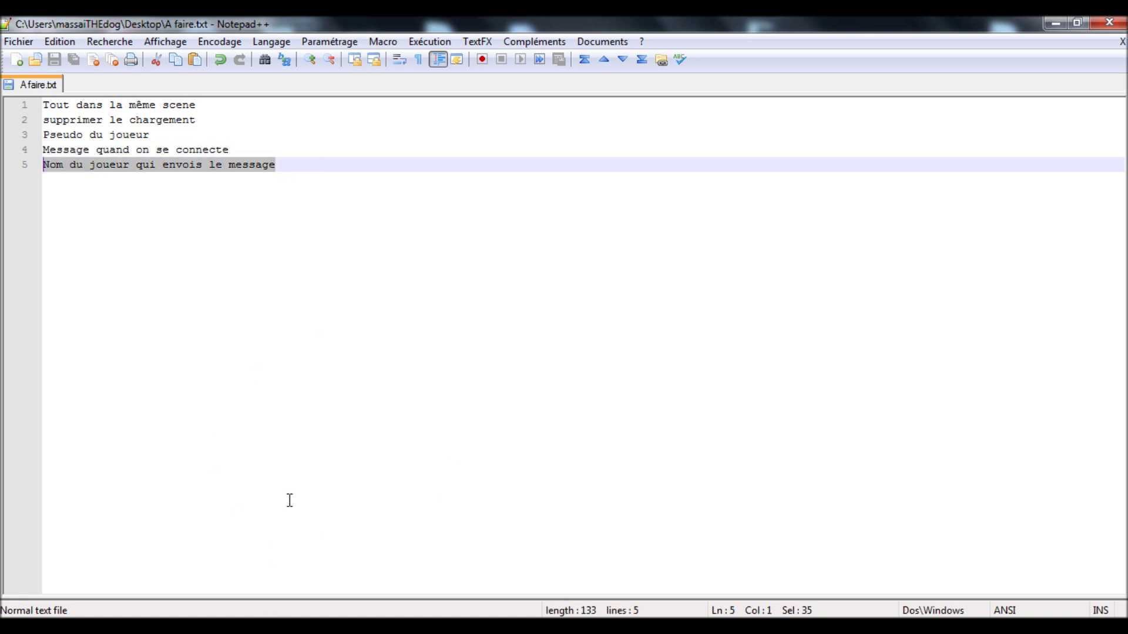
pyautogui.click(282, 166)
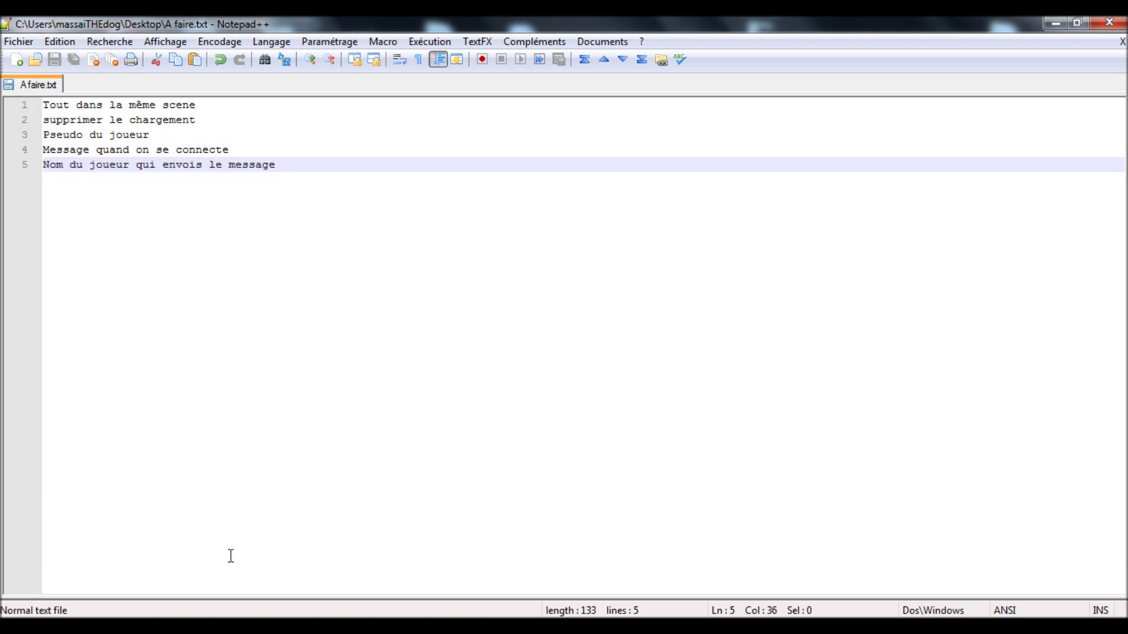
pyautogui.click(486, 616)
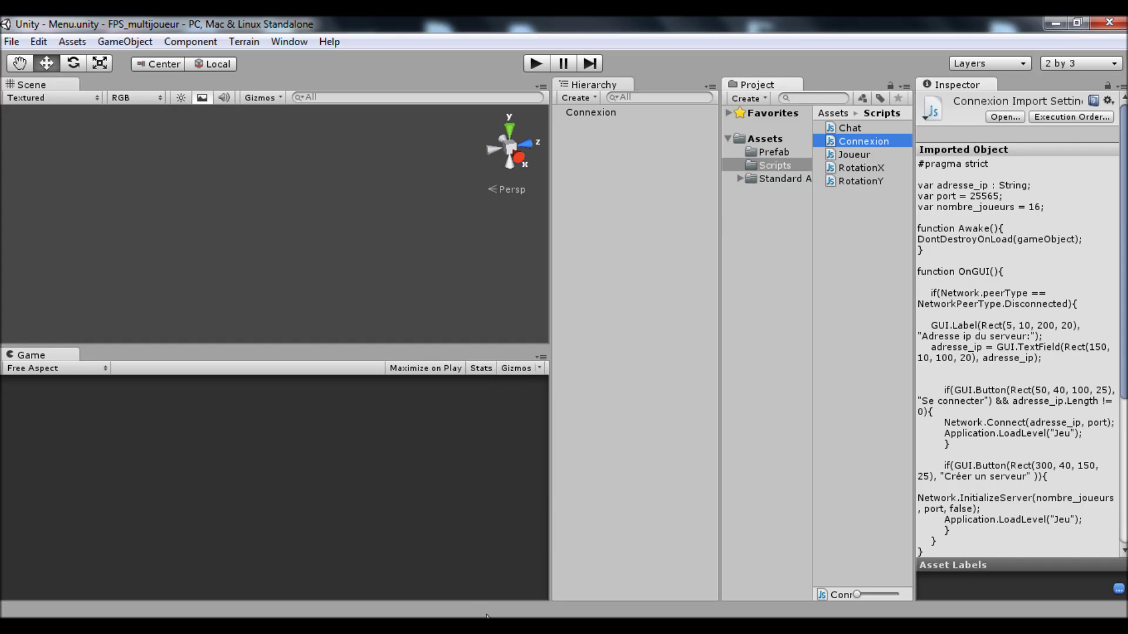
# Check the 'Tout dans la même scene' item, then delete the Menu scene from Assets
pyautogui.hotkey('alt', 'Tab')
pyautogui.moveTo(229, 104); pyautogui.dragTo(2, 88)
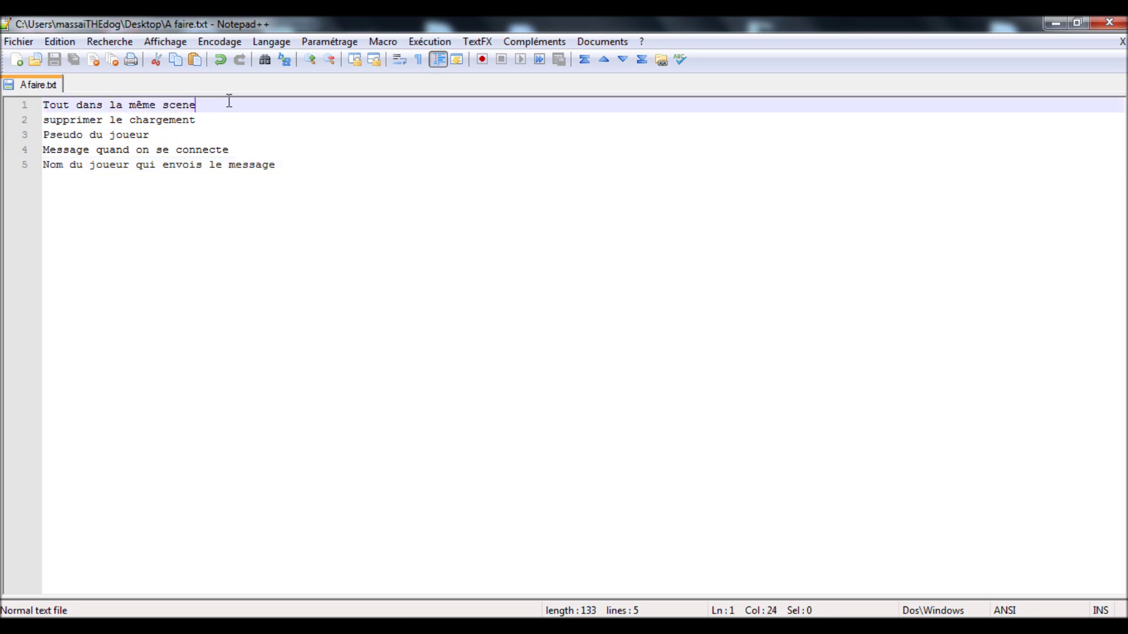
pyautogui.hotkey('alt', 'Tab')
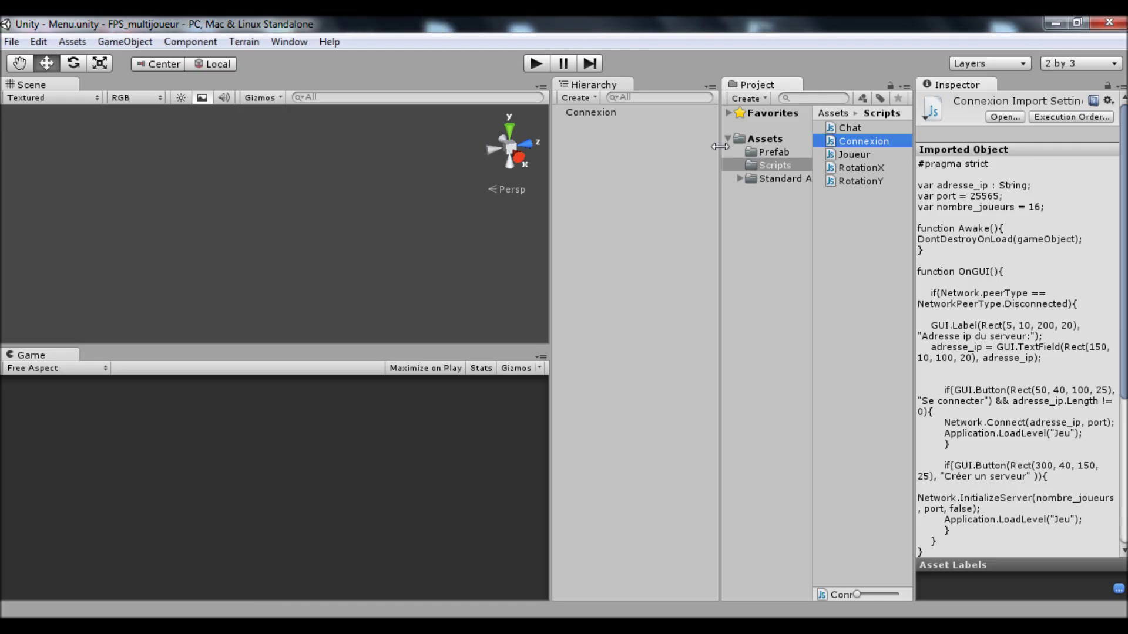
pyautogui.click(761, 138)
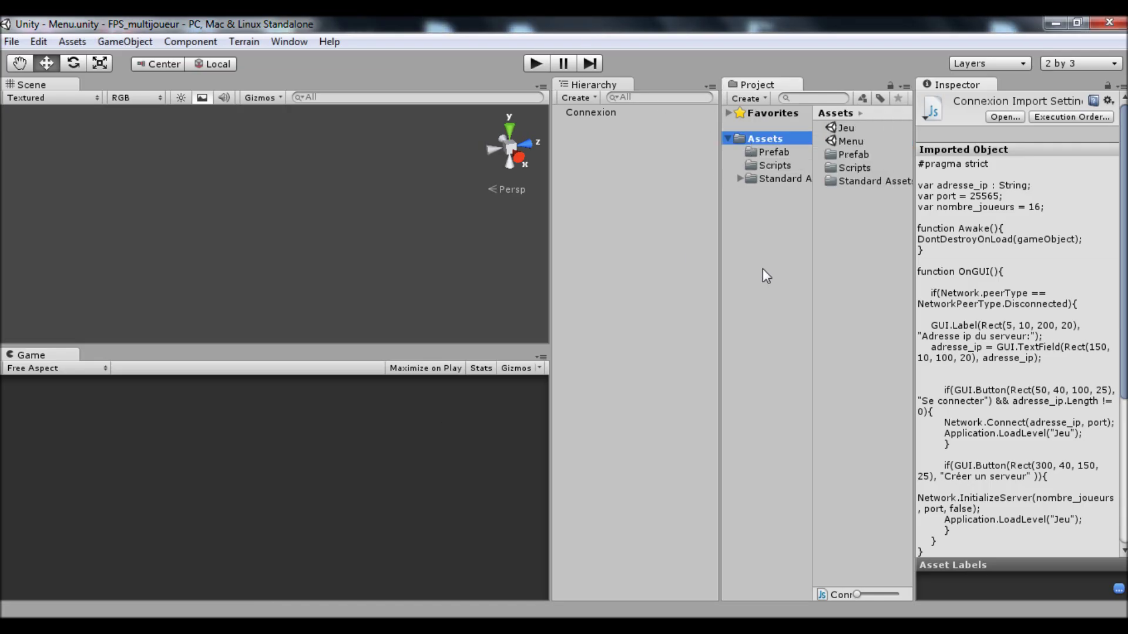
pyautogui.click(844, 128)
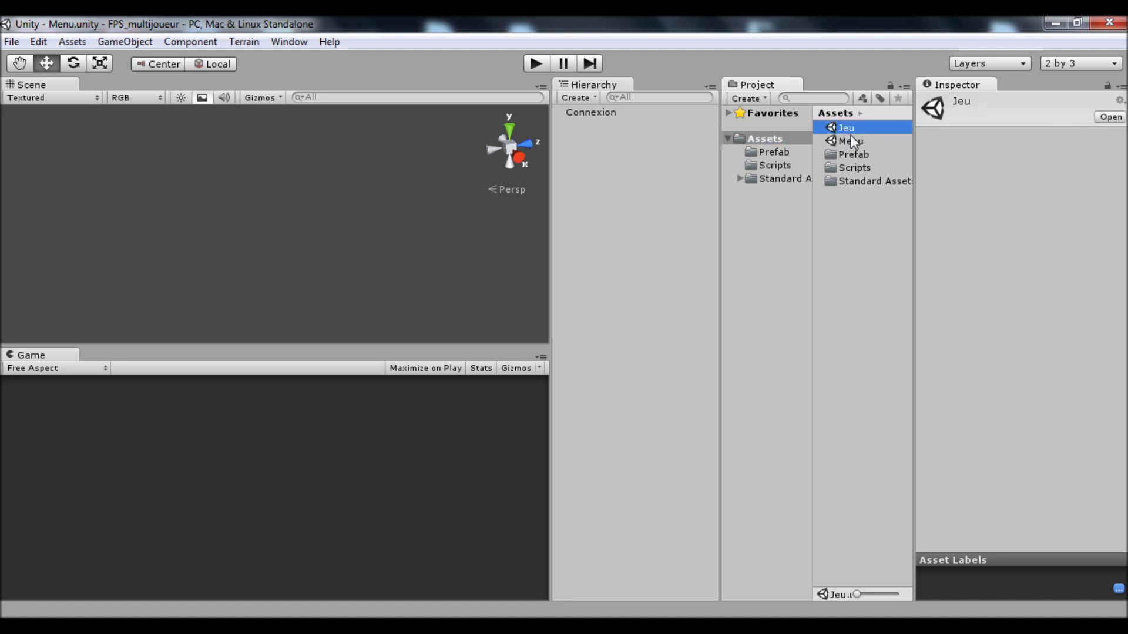
pyautogui.click(853, 140)
pyautogui.press('Delete')
pyautogui.press('Return')
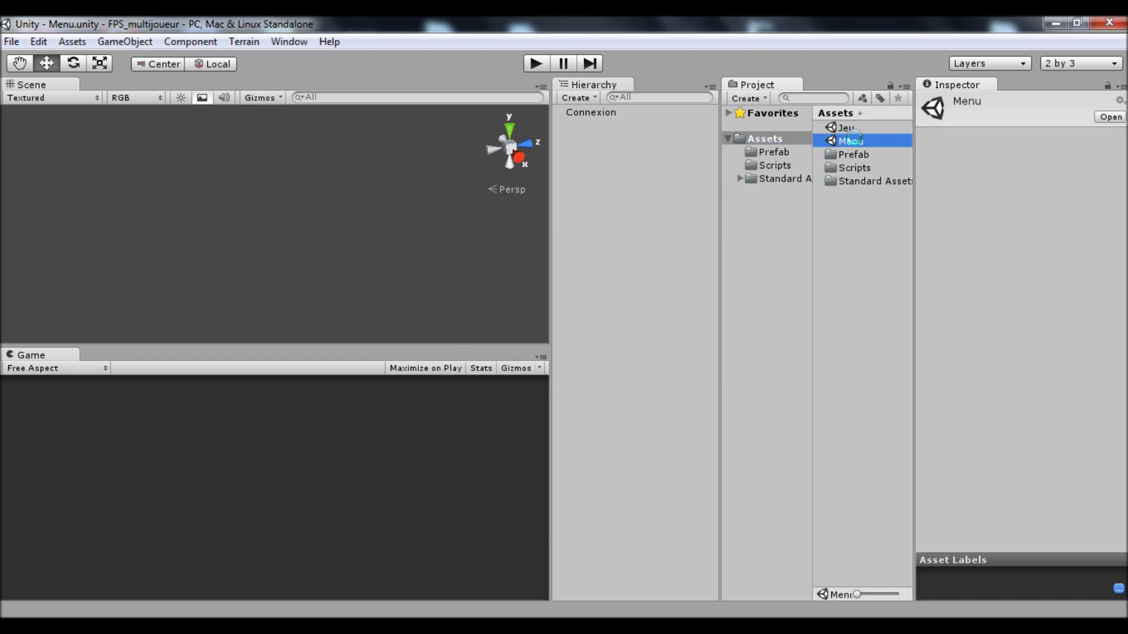
# Open the Jeu scene and create an empty game object named Connexion
pyautogui.doubleClick(841, 128)
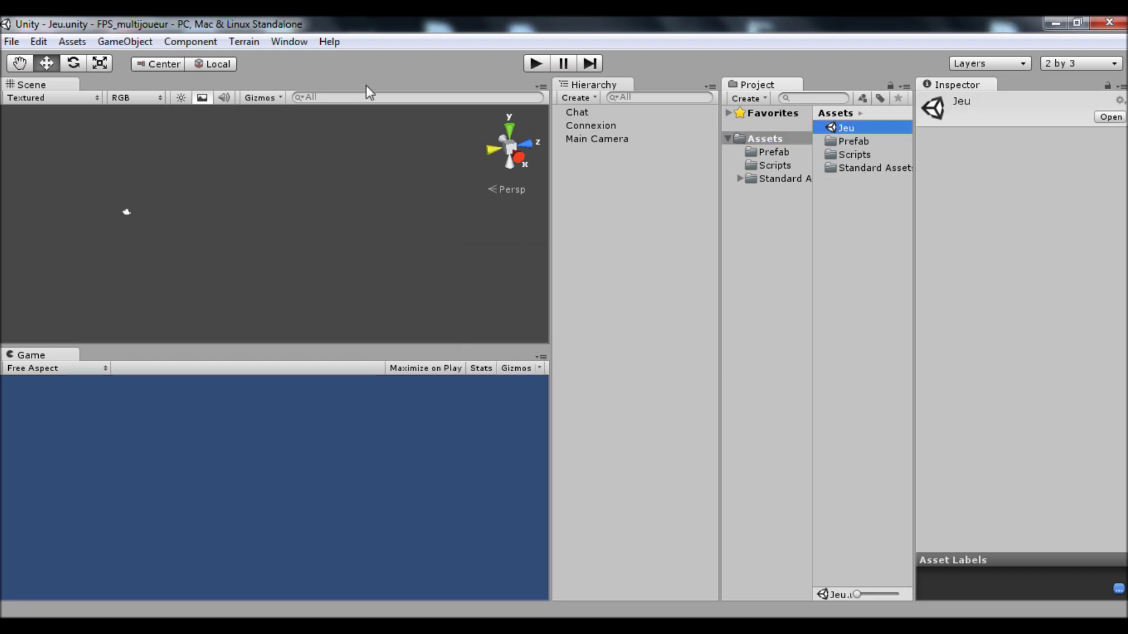
pyautogui.click(124, 41)
pyautogui.click(158, 60)
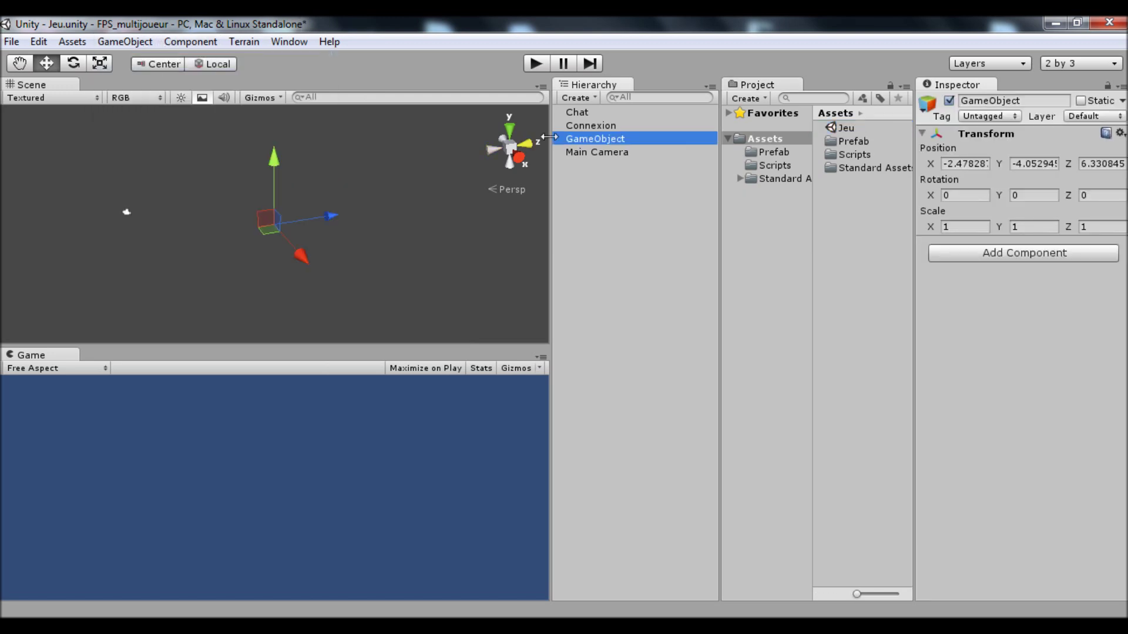
pyautogui.click(619, 143)
pyautogui.write('Co')
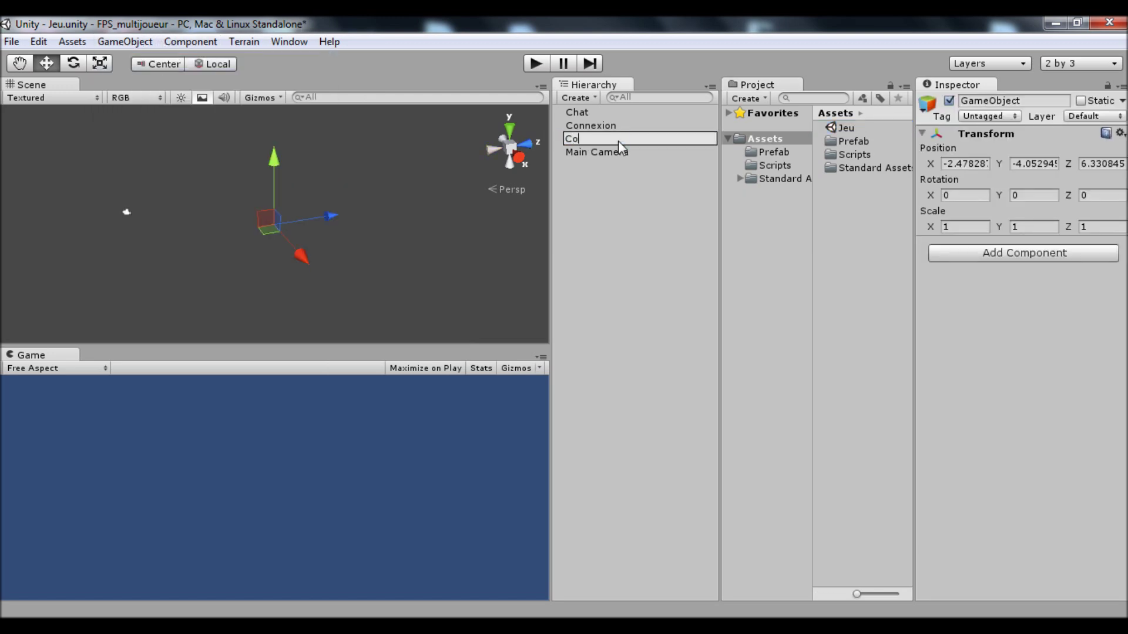
pyautogui.write('onnexi')
pyautogui.press('Return')
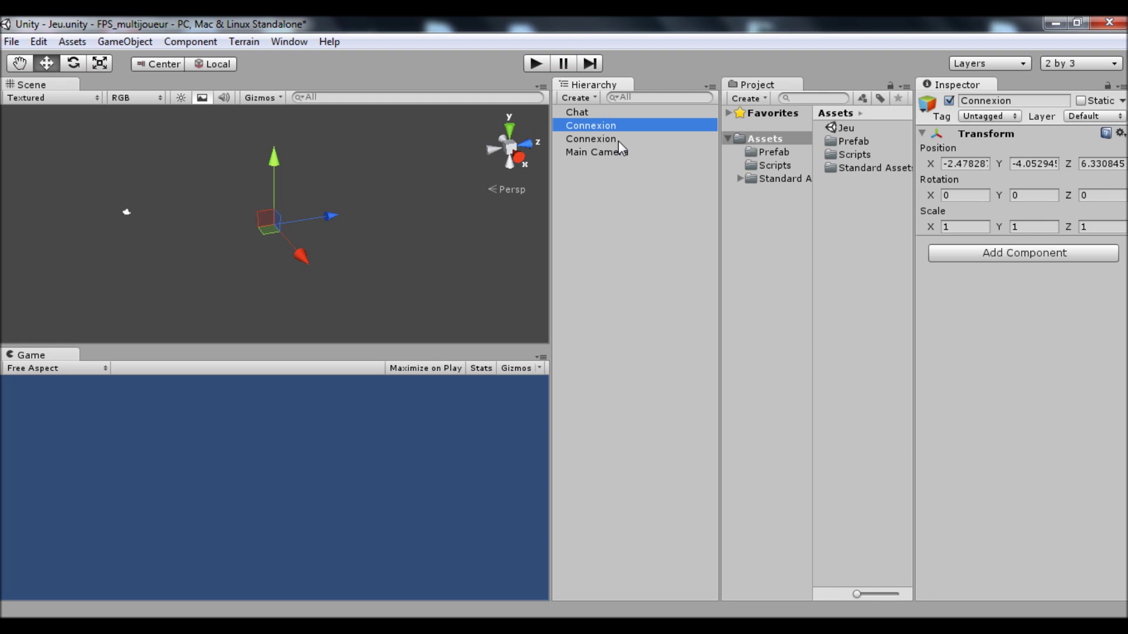
# Delete the old Connexion object and attach the Connexion script to the new one
pyautogui.click(617, 139)
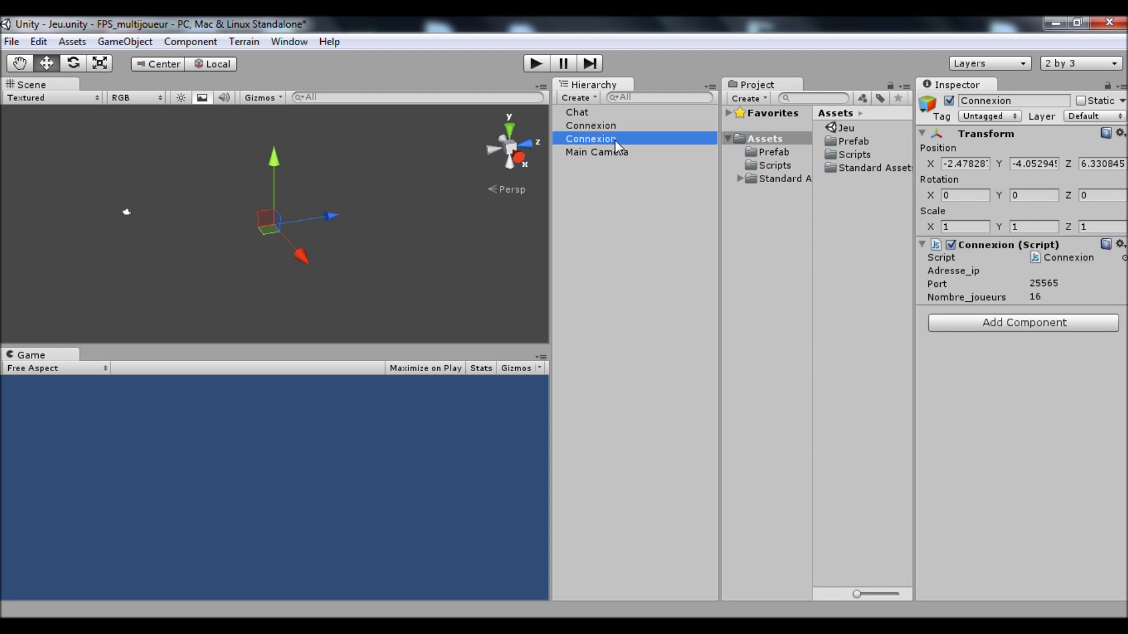
pyautogui.press('Delete')
pyautogui.click(594, 127)
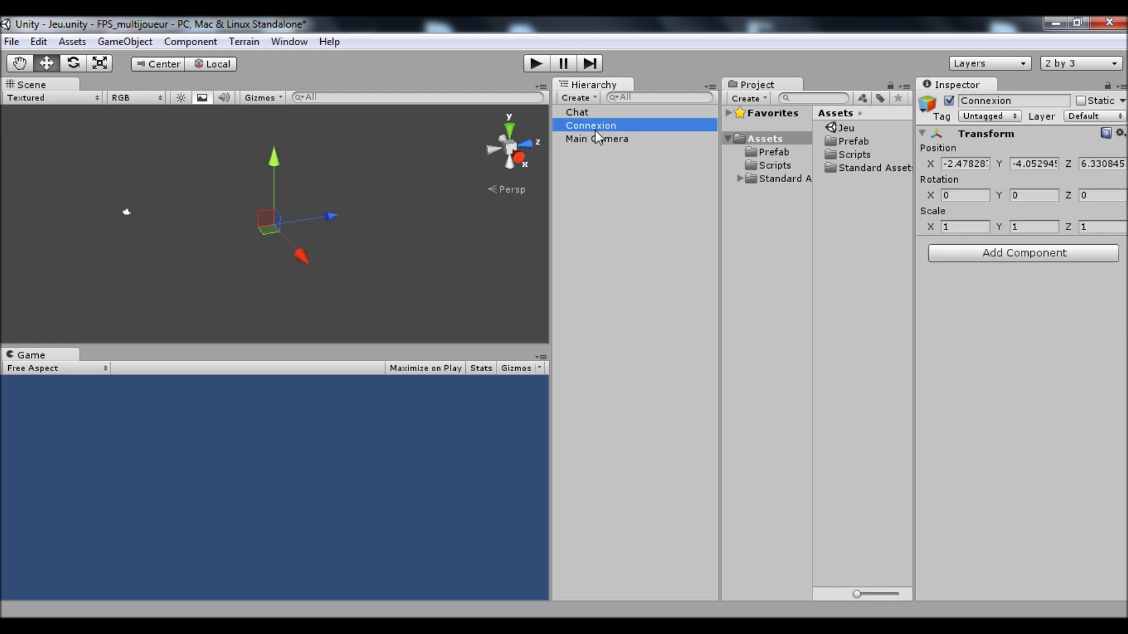
pyautogui.doubleClick(853, 155)
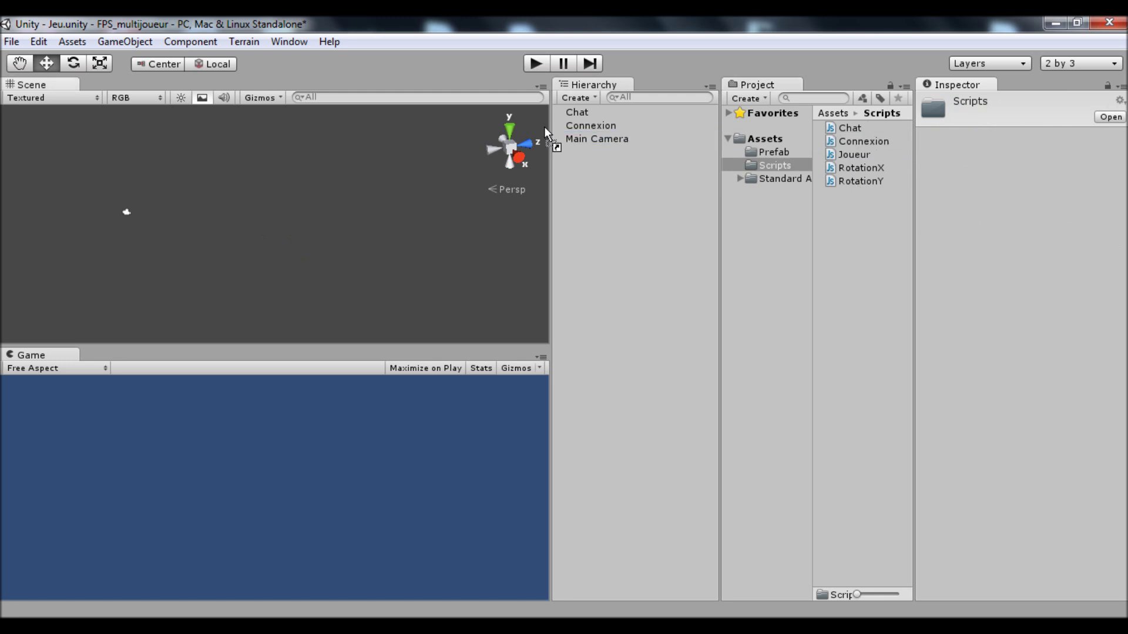
pyautogui.moveTo(844, 143); pyautogui.dragTo(577, 124)
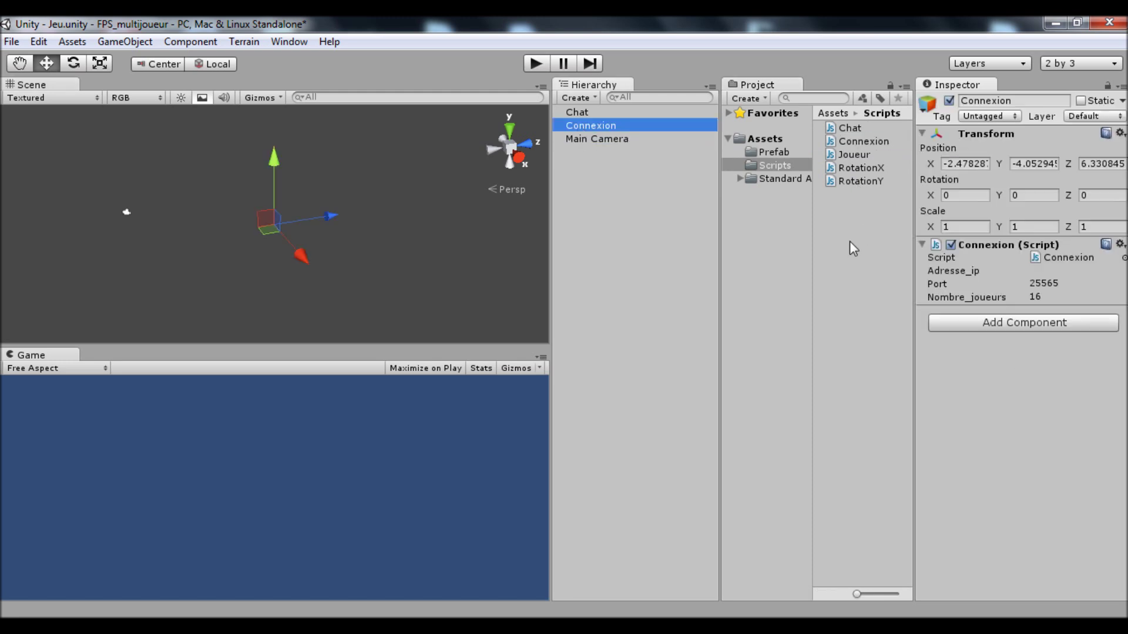
pyautogui.click(680, 265)
pyautogui.click(395, 616)
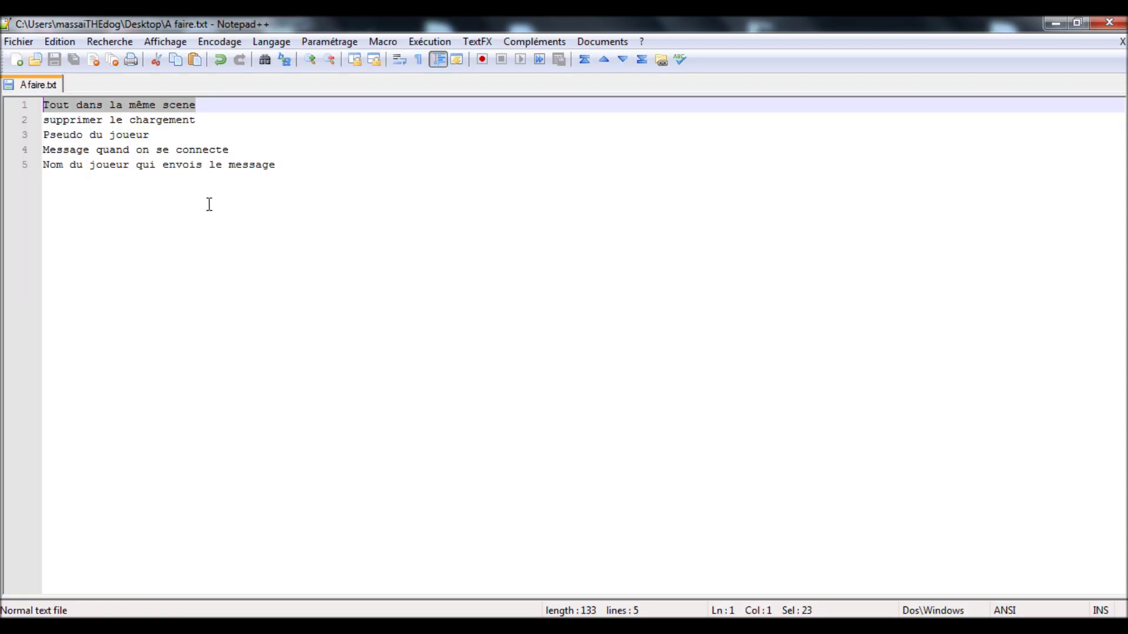
# Delete the finished 'Tout dans la même scene' line from the to-do list
pyautogui.press('Delete')
pyautogui.press('Delete')
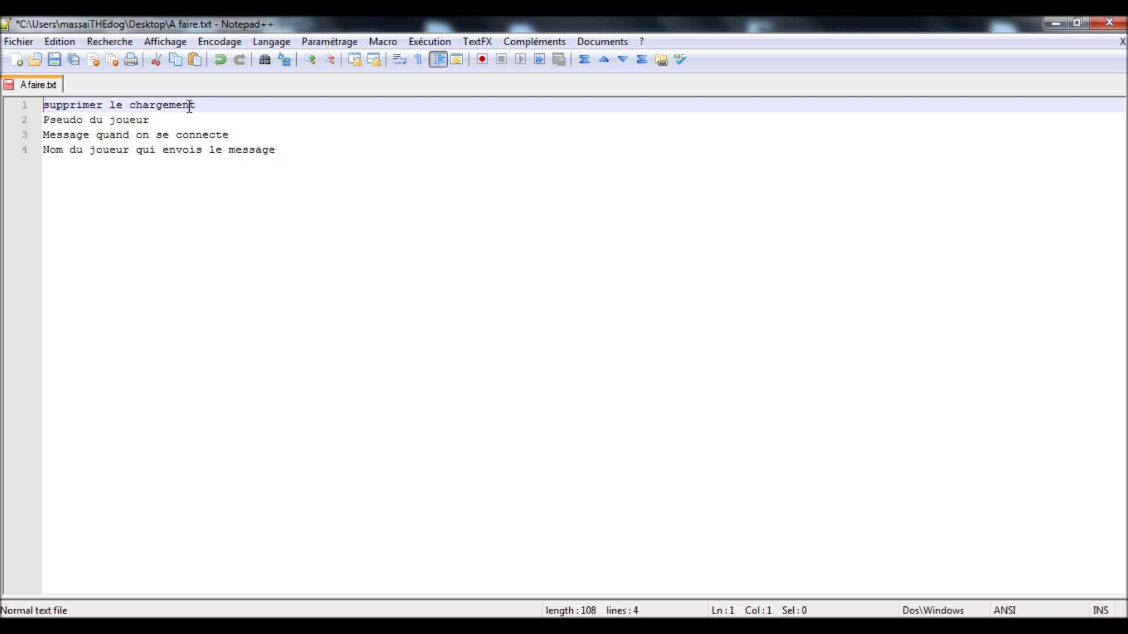
pyautogui.click(199, 108)
pyautogui.moveTo(199, 108)
pyautogui.mouseDown()
pyautogui.moveTo(204, 115)
pyautogui.moveTo(43, 106)
pyautogui.mouseUp()
pyautogui.click(212, 106)
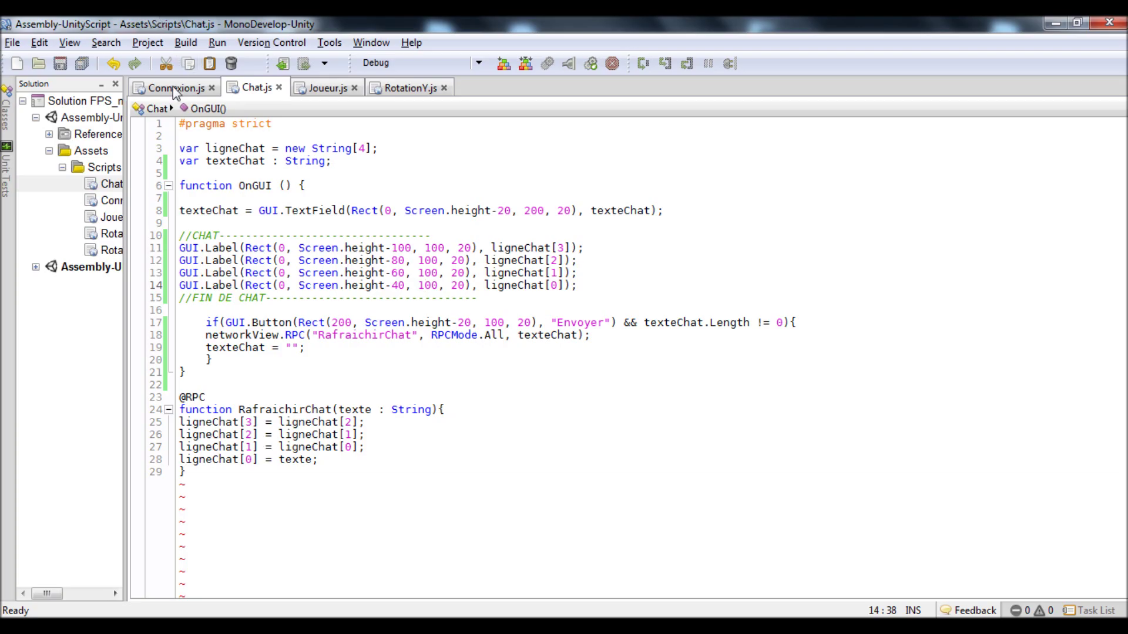
pyautogui.click(175, 89)
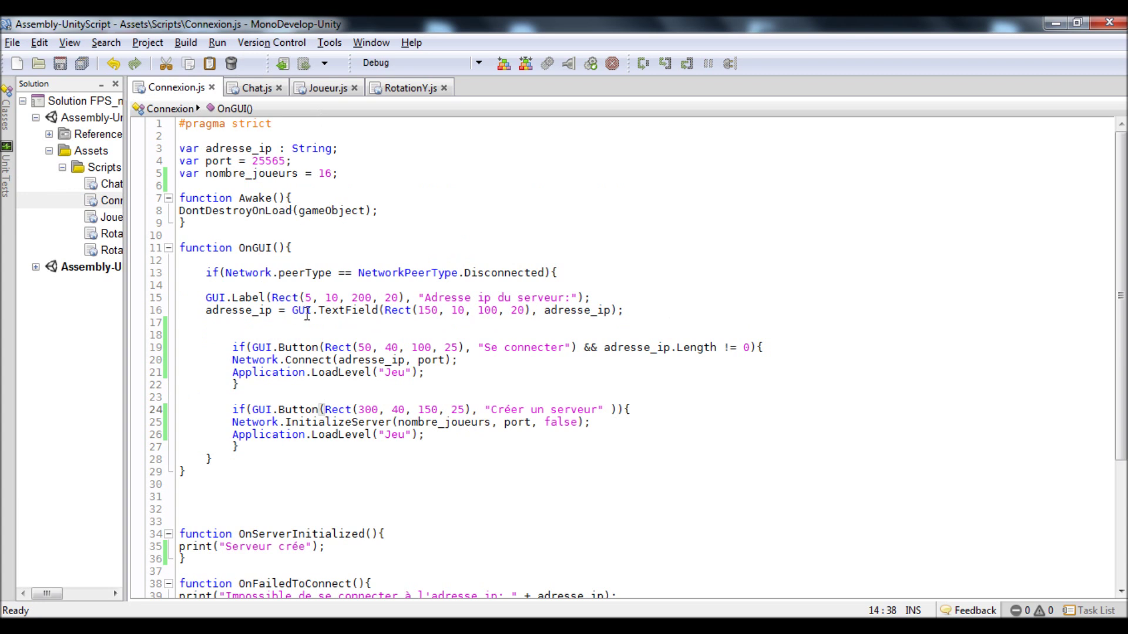
# Delete both Application.LoadLevel("Jeu") lines from Connexion.js and save the script
pyautogui.click(437, 375)
pyautogui.moveTo(438, 376); pyautogui.dragTo(135, 372)
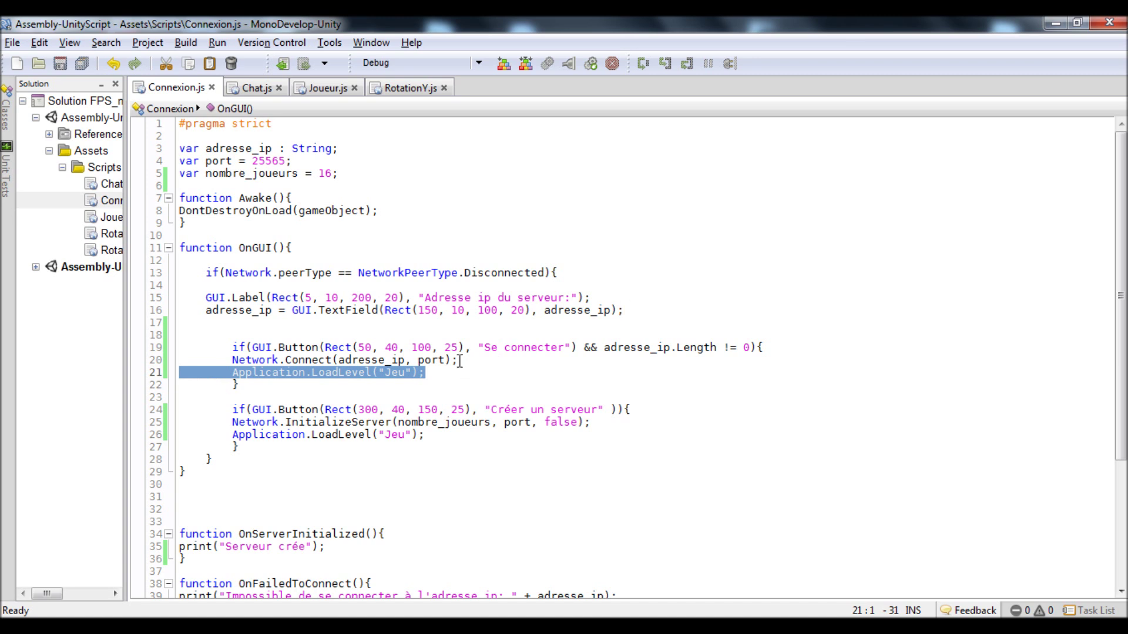
pyautogui.press('BackSpace')
pyautogui.press('BackSpace')
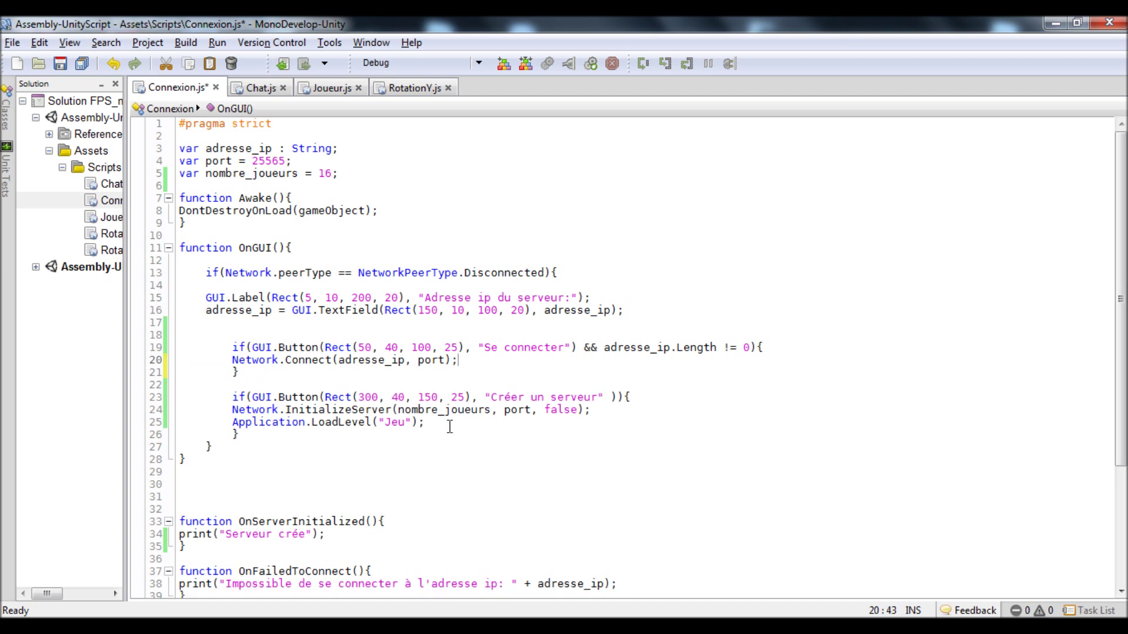
pyautogui.moveTo(436, 427); pyautogui.dragTo(152, 422)
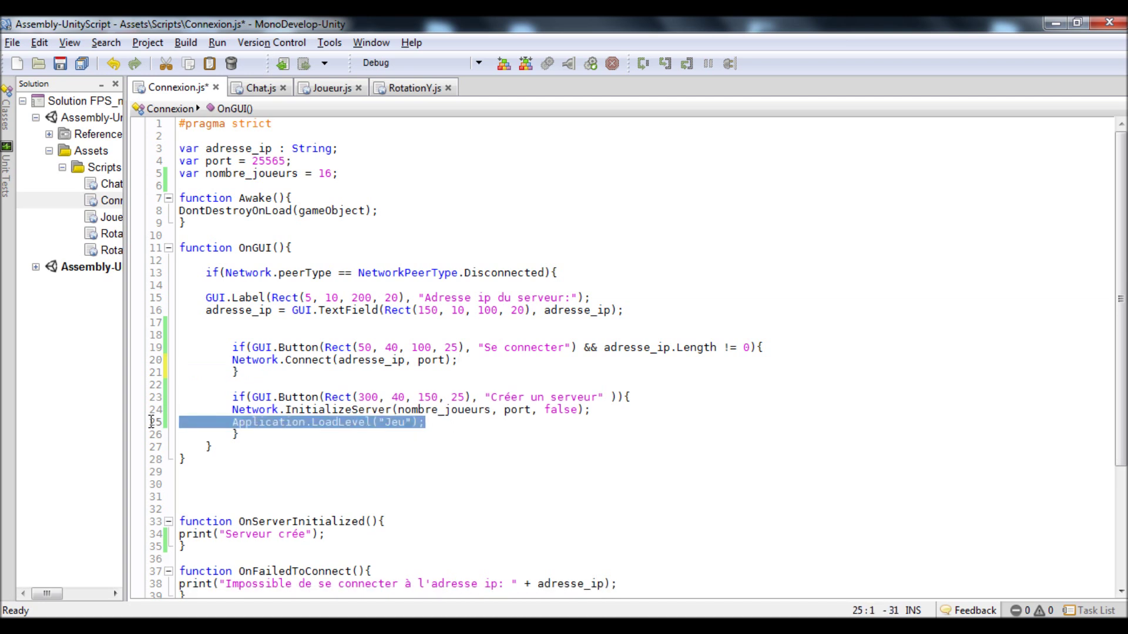
pyautogui.press('BackSpace')
pyautogui.press('BackSpace')
pyautogui.hotkey('ctrl', 's')
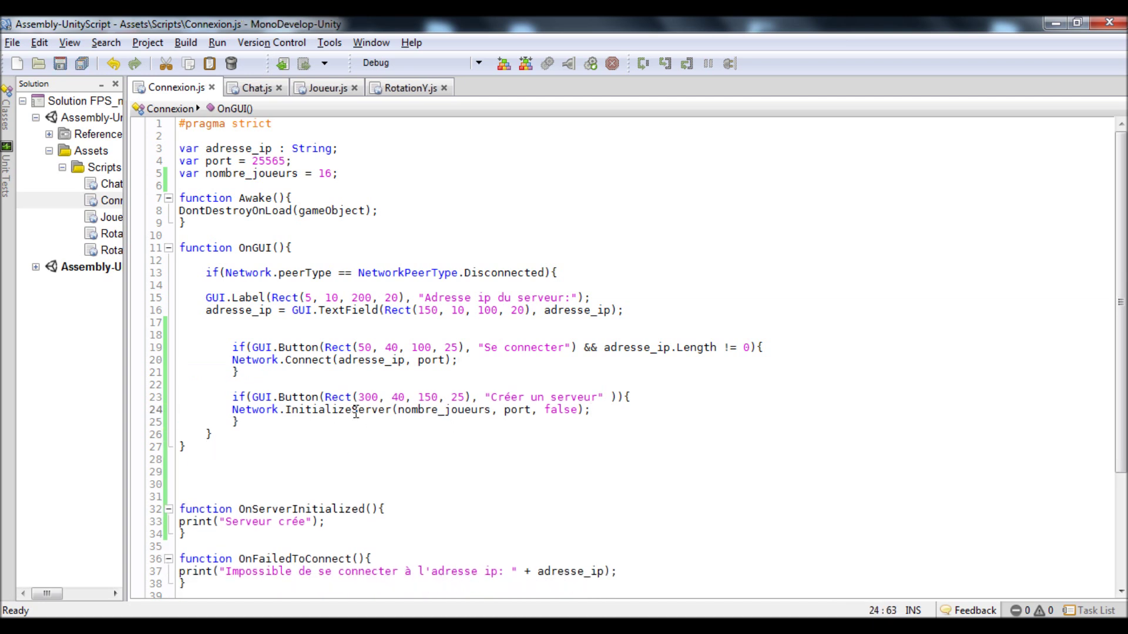
pyautogui.hotkey('alt', 'Tab')
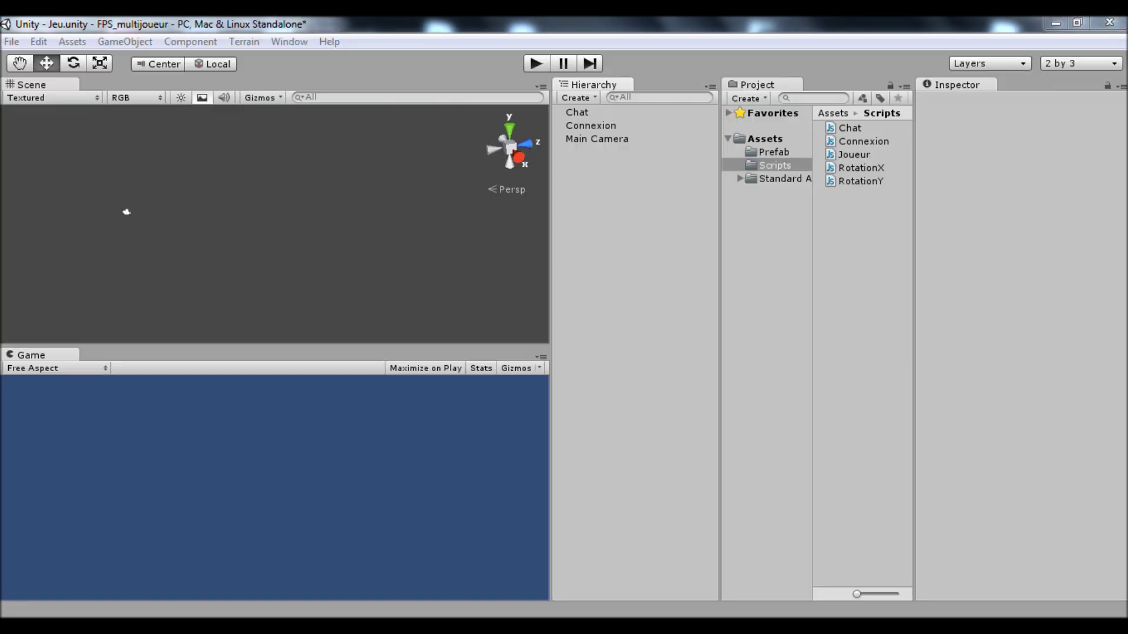
# Delete the 'supprimer le chargement' line from A faire.txt and save the file
pyautogui.hotkey('alt', 'Tab')
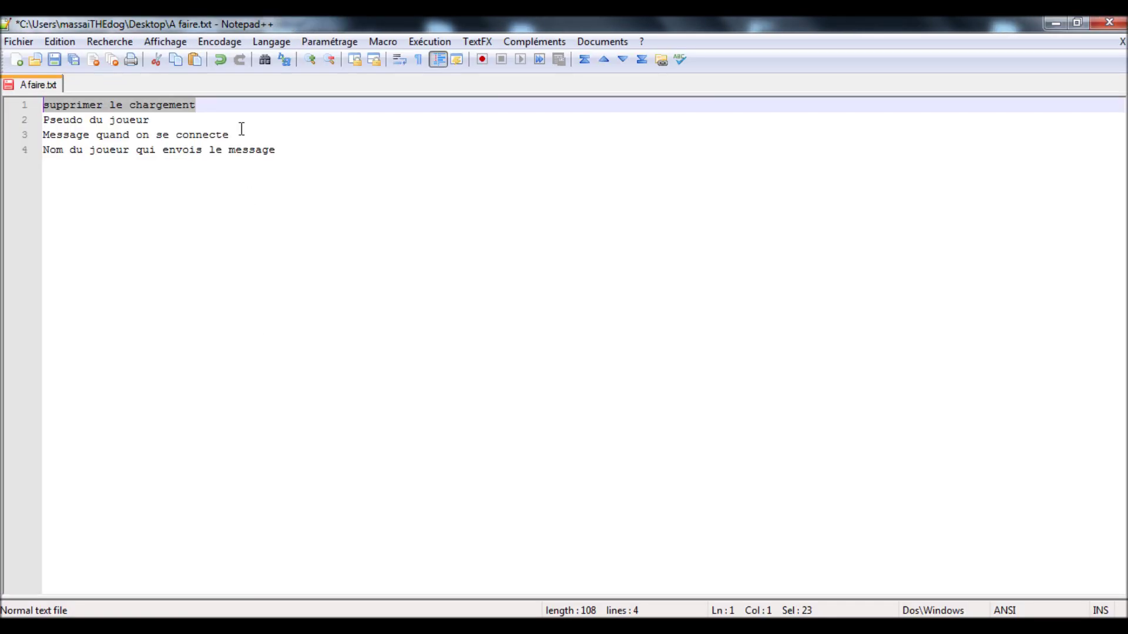
pyautogui.press('Delete')
pyautogui.press('Delete')
pyautogui.hotkey('ctrl', 's')
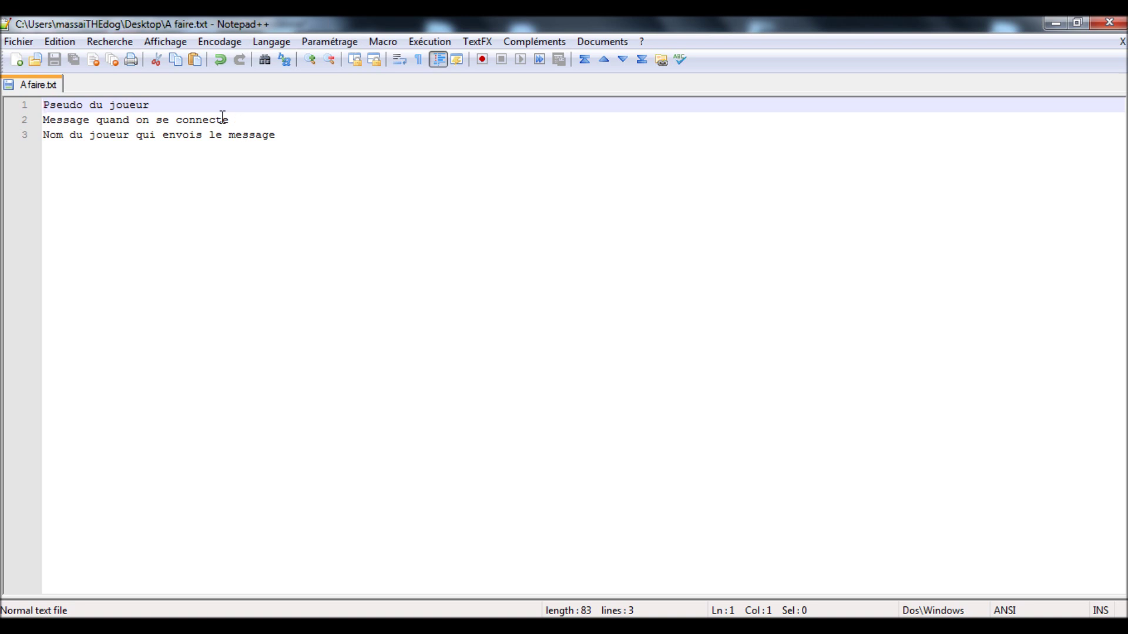
pyautogui.click(213, 103)
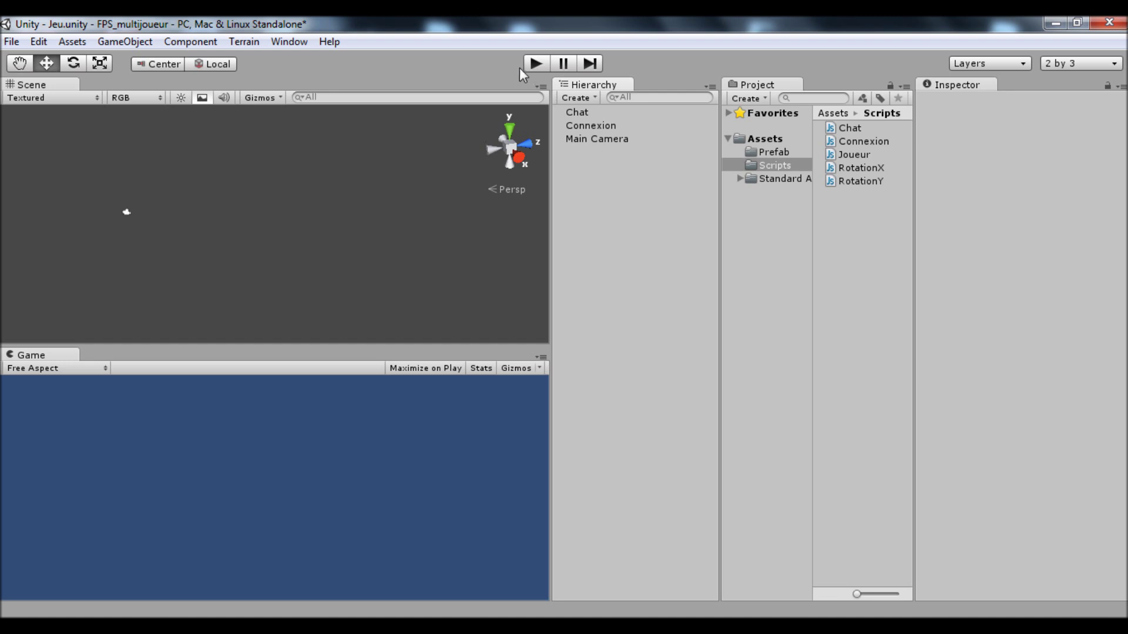
# Play the game and send 'salut' before connecting, raising the no-connection RPC error
pyautogui.click(528, 69)
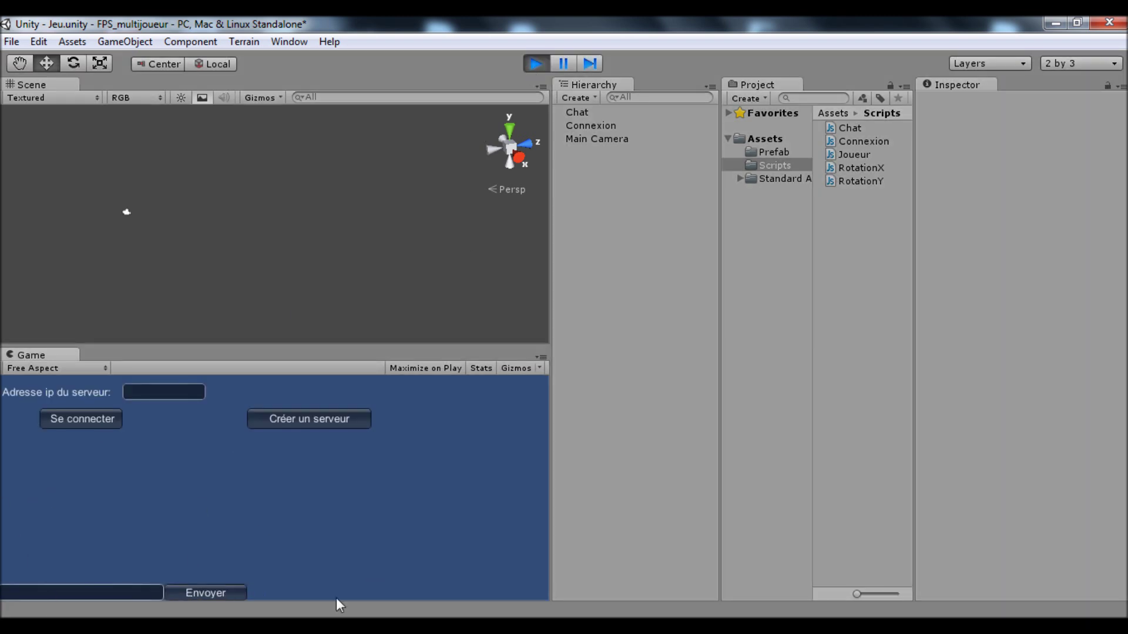
pyautogui.write('salut')
pyautogui.click(202, 593)
pyautogui.click(535, 63)
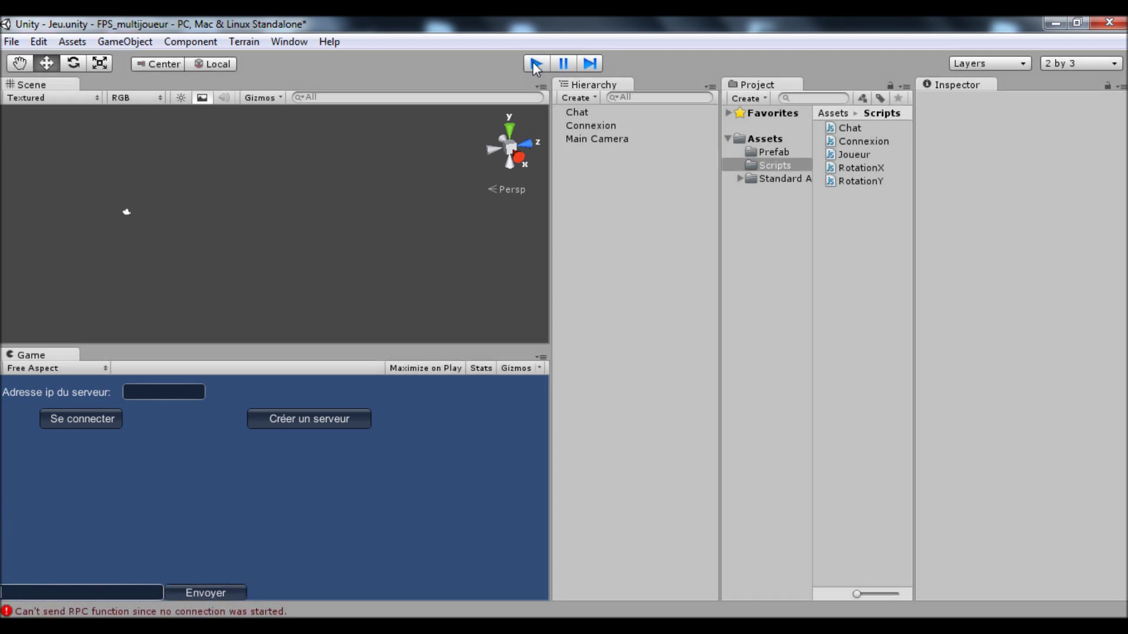
pyautogui.hotkey('alt', 'Tab')
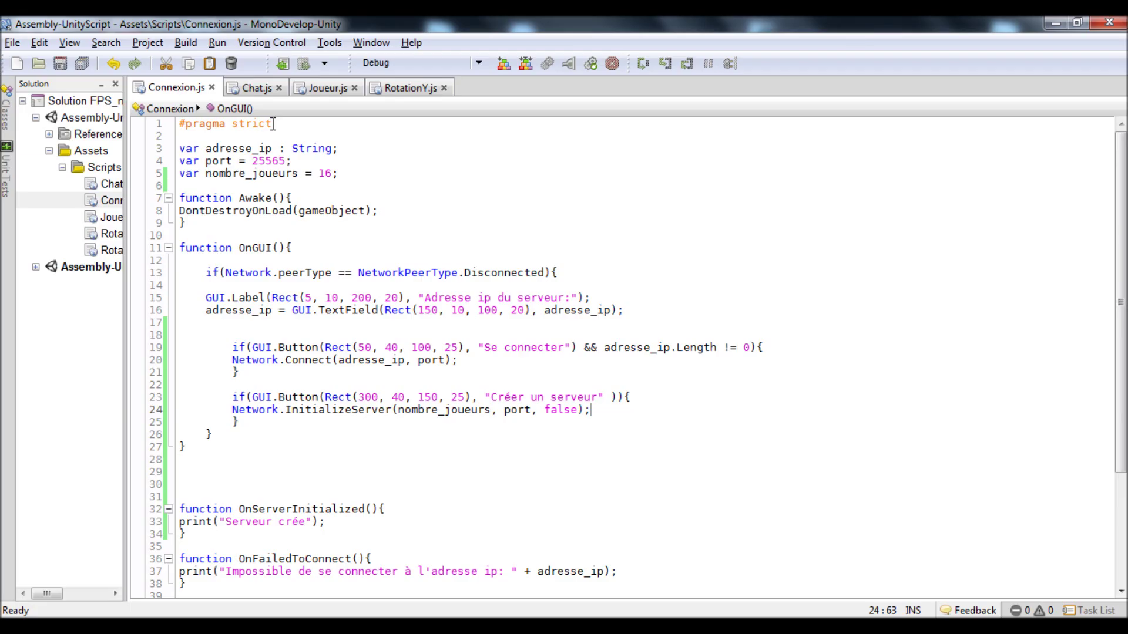
# Add an empty if(){ } block at the top of OnGUI in Chat.js
pyautogui.click(255, 88)
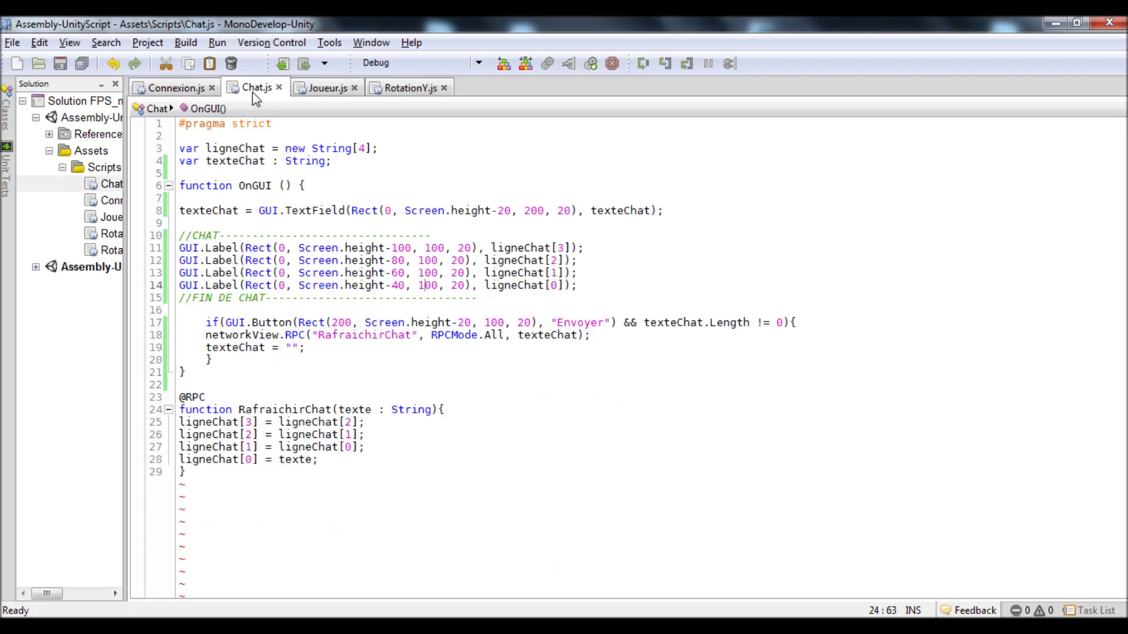
pyautogui.click(327, 185)
pyautogui.press('Return')
pyautogui.press('Return')
pyautogui.write('if()')
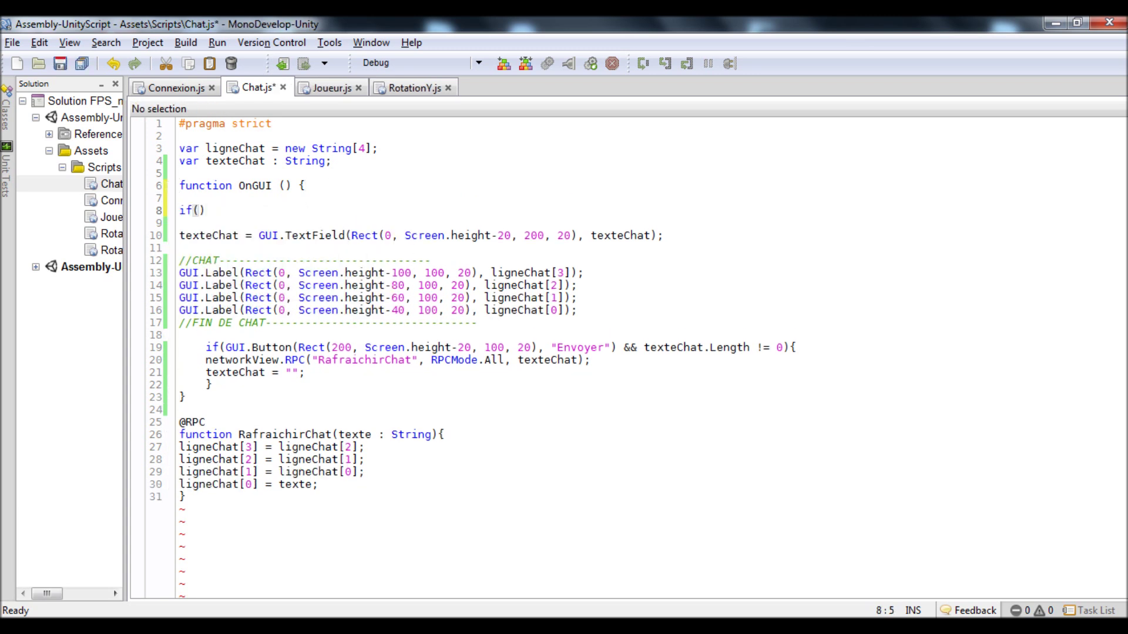
pyautogui.write('{')
pyautogui.press('Return')
# Fill the if condition with Network.peerType == NetworkPeerType.Client
pyautogui.press('Return')
pyautogui.write('}')
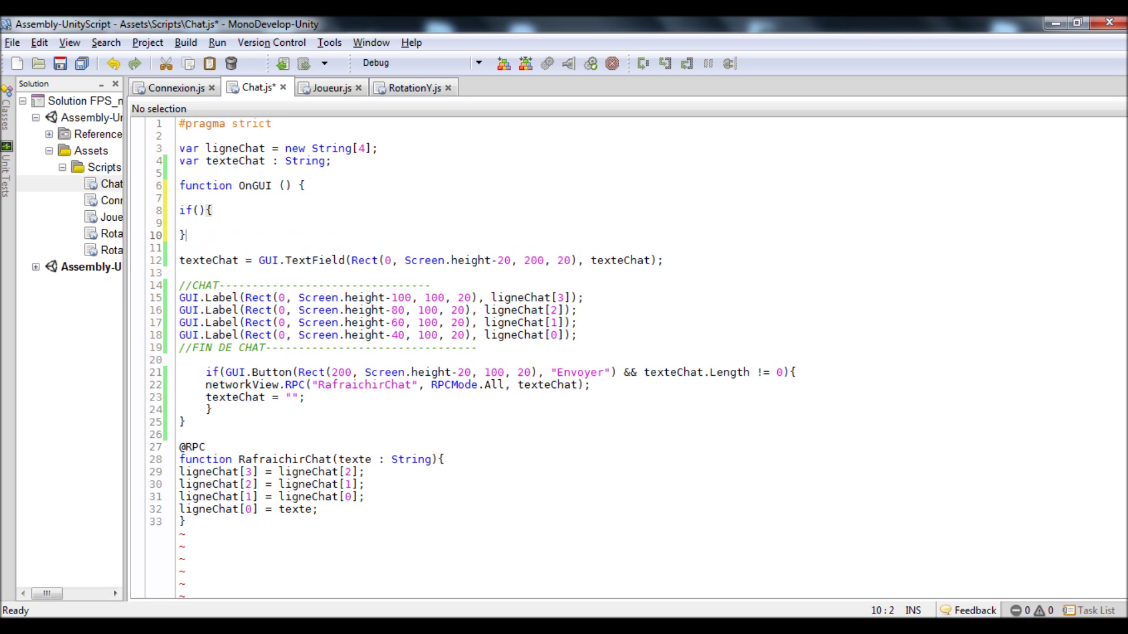
pyautogui.click(199, 210)
pyautogui.write('Network.peer')
pyautogui.press('Return')
pyautogui.write('==')
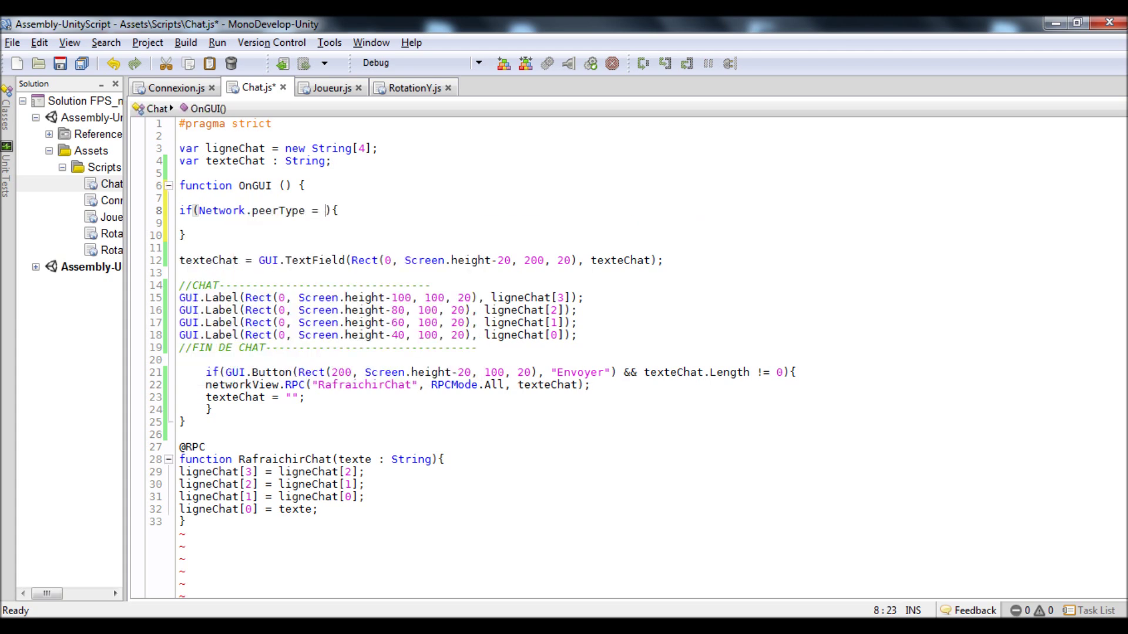
pyautogui.write(' Networ')
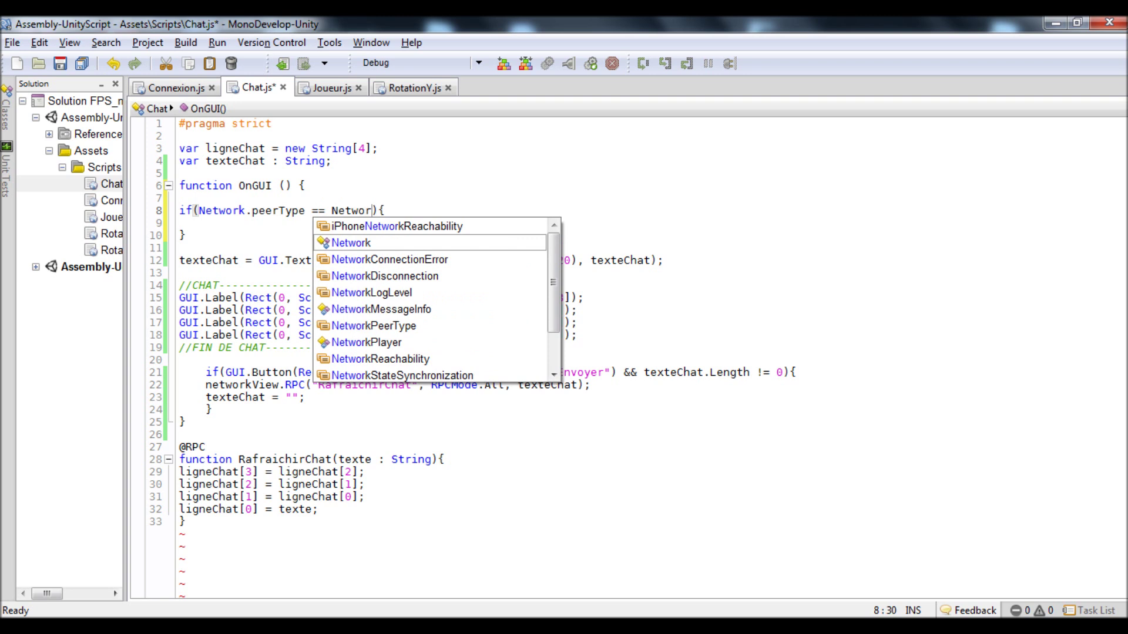
pyautogui.write('k.Pe')
pyautogui.press('Return')
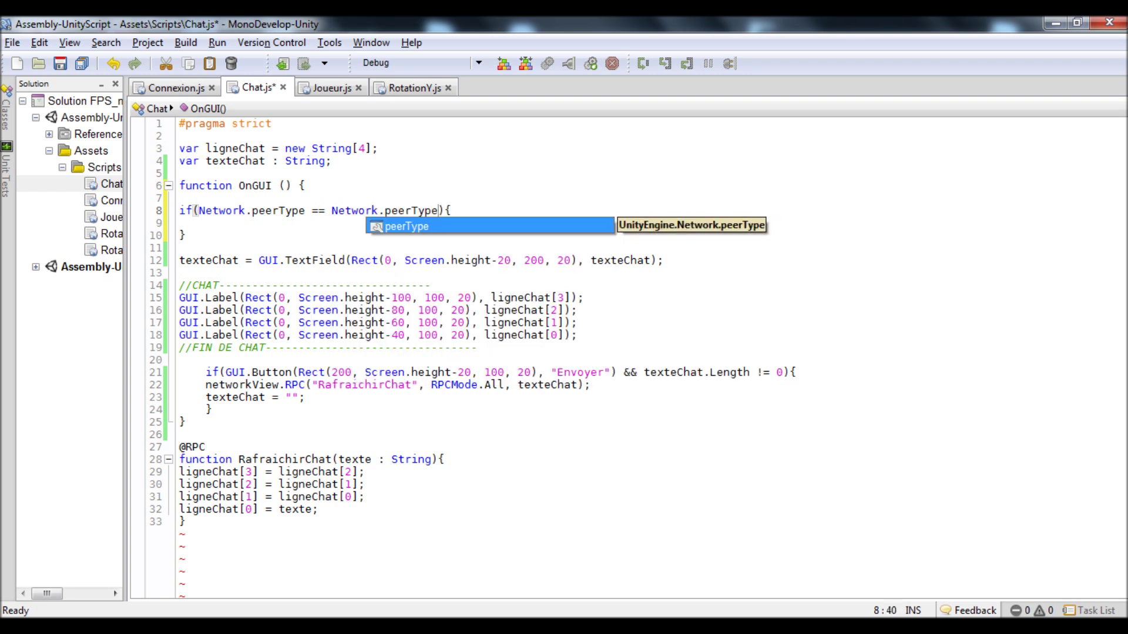
pyautogui.press('BackSpace')
pyautogui.press('BackSpace')
pyautogui.press('BackSpace')
pyautogui.press('BackSpace')
pyautogui.press('BackSpace')
pyautogui.press('BackSpace')
pyautogui.press('BackSpace')
pyautogui.press('BackSpace')
pyautogui.write('Peer')
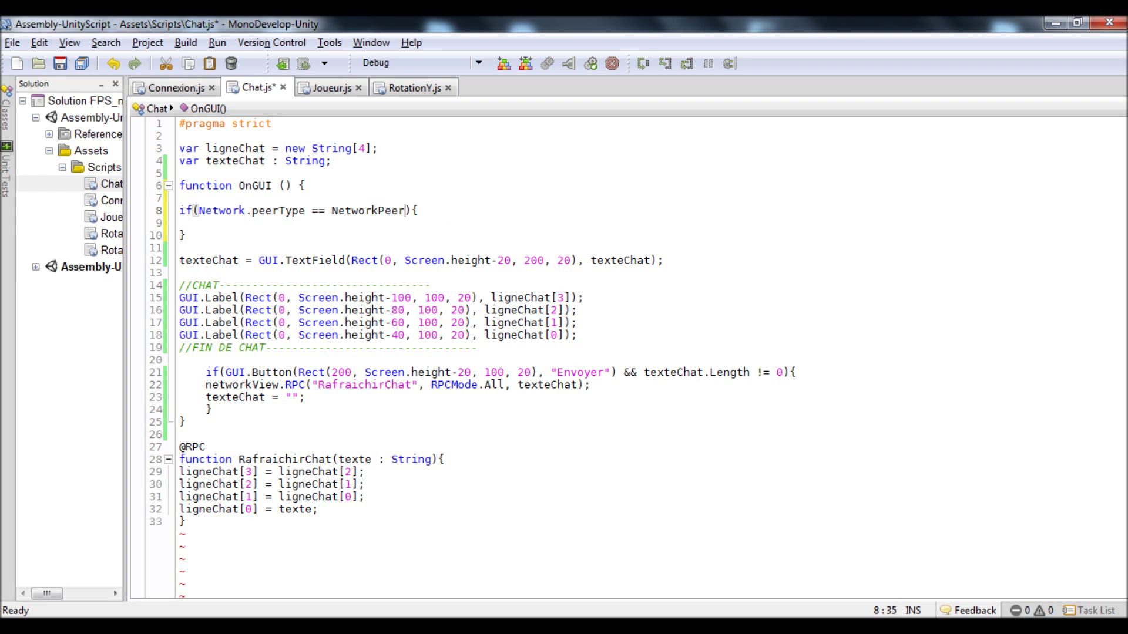
pyautogui.write('Type.')
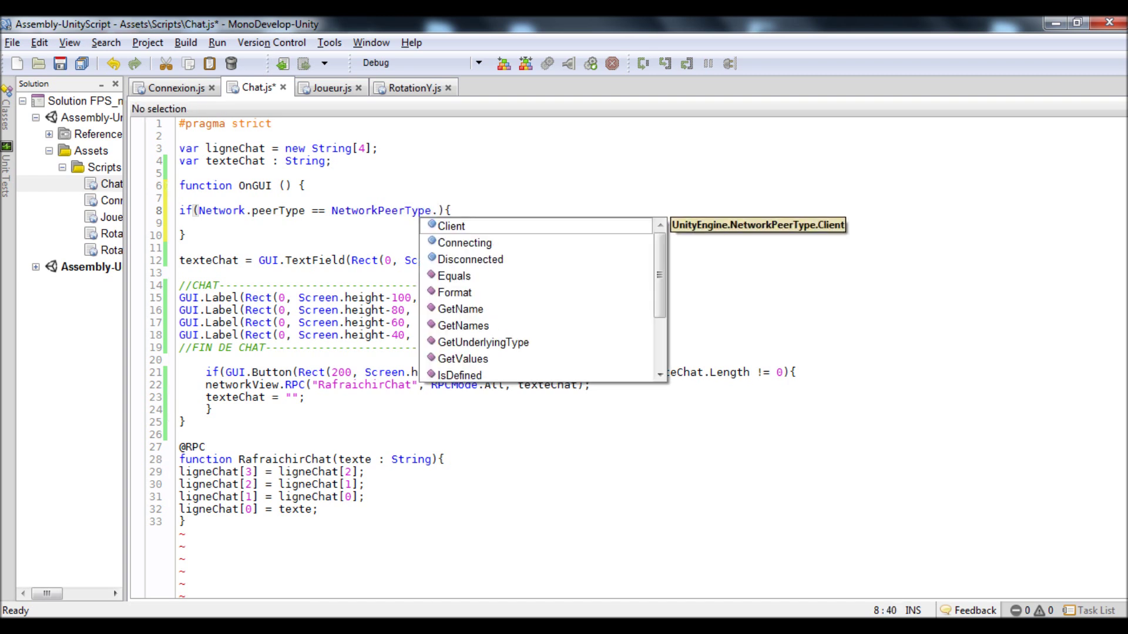
pyautogui.write('Clie')
pyautogui.press('Return')
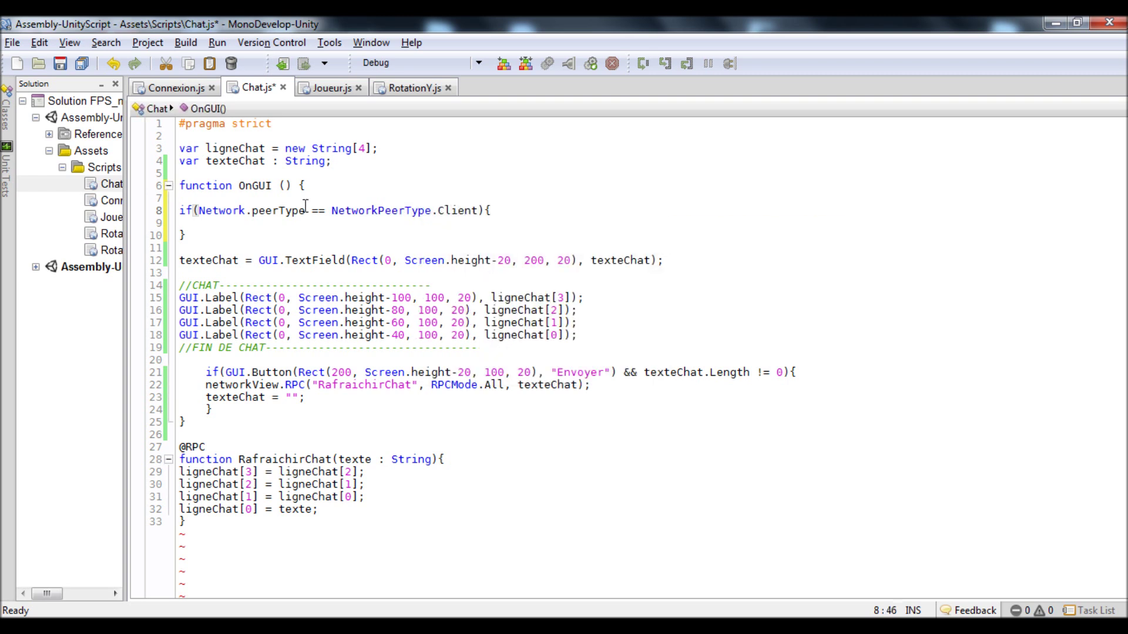
# Append || Network.peerType == NetworkPeerType.Server to the condition and save Chat.js
pyautogui.moveTo(479, 210); pyautogui.dragTo(200, 210)
pyautogui.hotkey('ctrl', 'c')
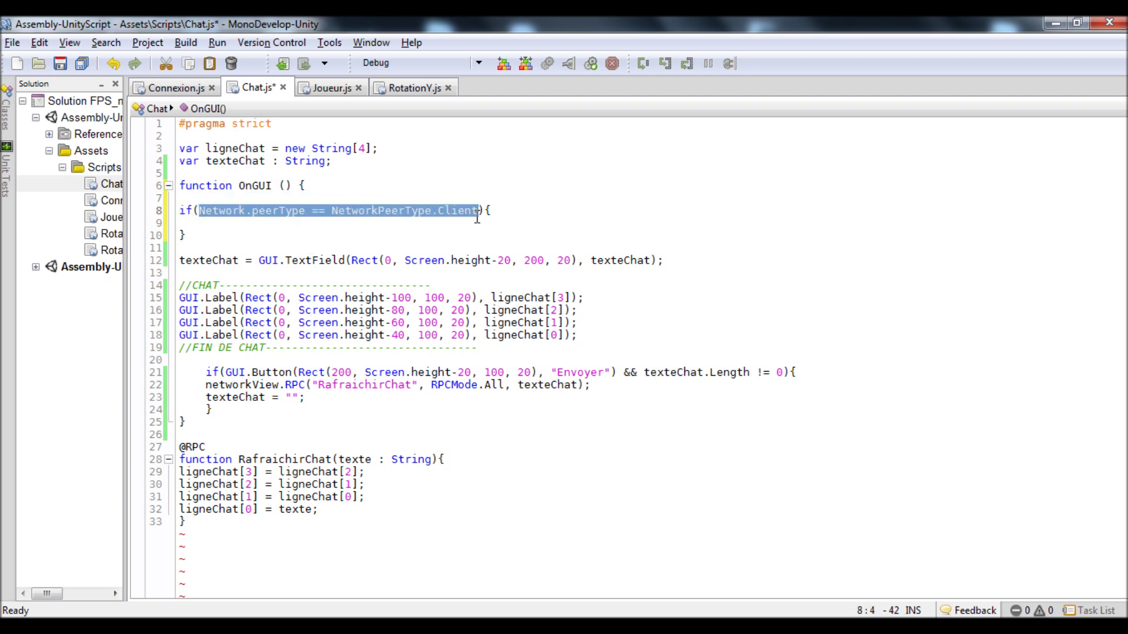
pyautogui.click(479, 215)
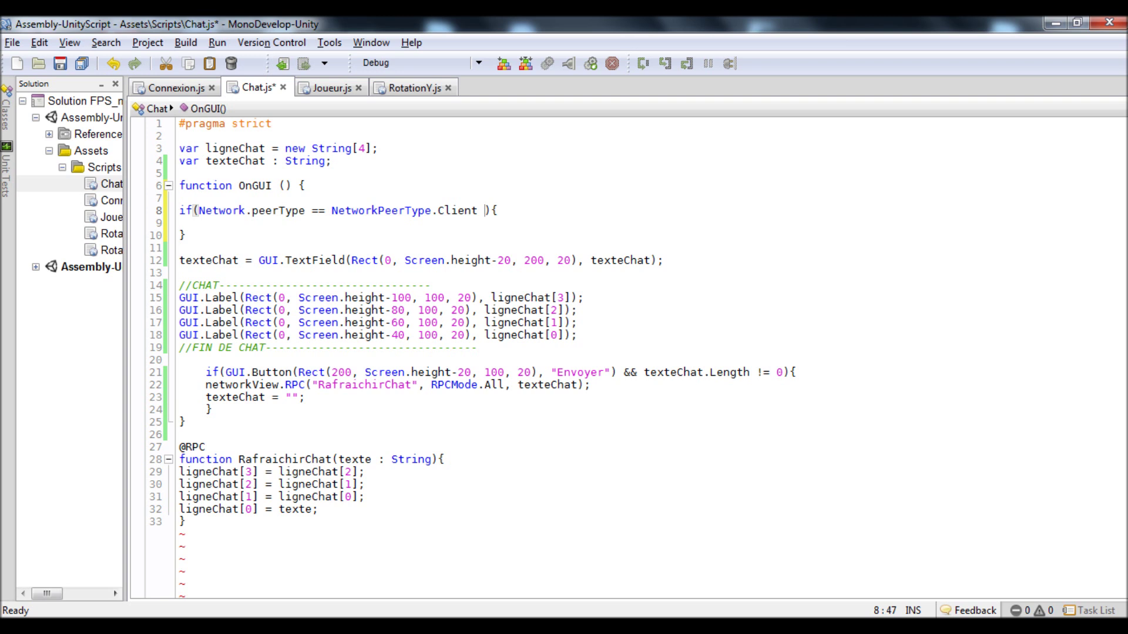
pyautogui.write('||')
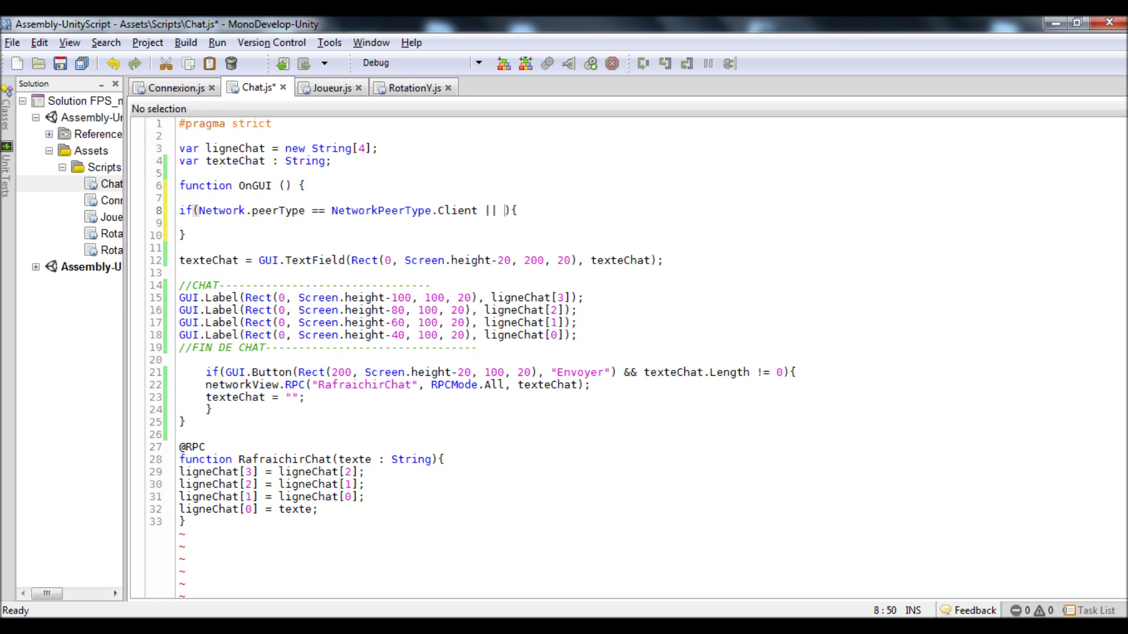
pyautogui.hotkey('ctrl', 'v')
pyautogui.moveTo(785, 211); pyautogui.dragTo(753, 212)
pyautogui.hotkey('shift', 'Left')
pyautogui.write('Server')
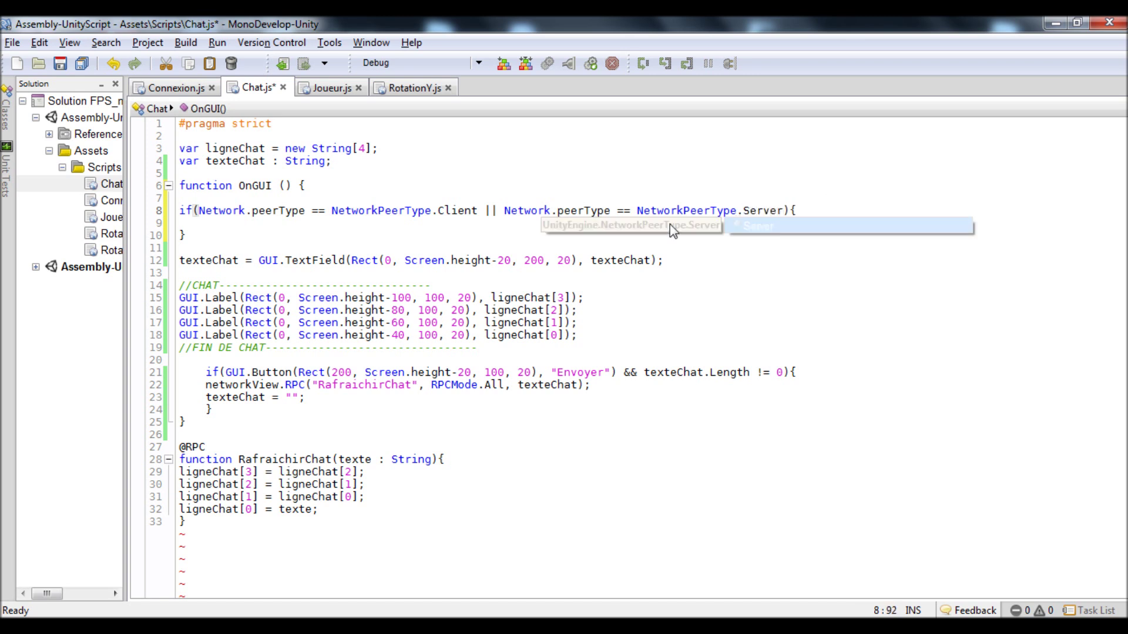
pyautogui.hotkey('ctrl', 's')
pyautogui.moveTo(237, 407); pyautogui.dragTo(169, 261)
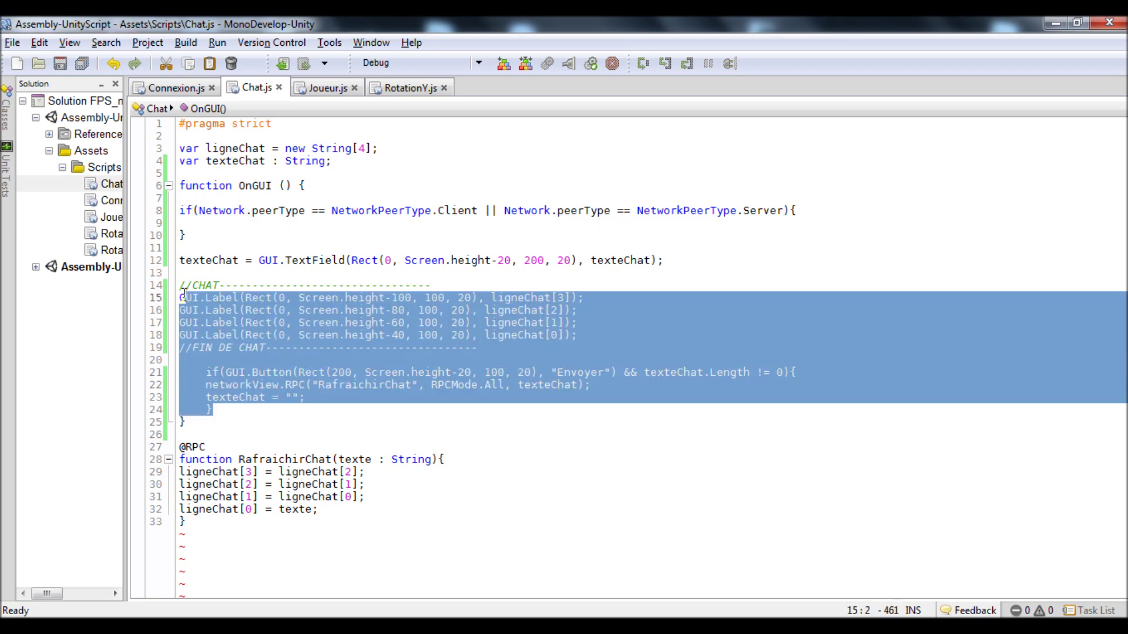
# Paste the chat code inside the if block and indent the if and text-field lines
pyautogui.press('Delete')
pyautogui.click(200, 225)
pyautogui.write('texteChat = GUI.TextField(Rect(0, Screen.height-20, 200, 20), texteChat);  //CHAT-------------------------------- GUI.Label(Rect(0, Screen.height-100, 100, 20), ligneChat[3]); GUI.Label(Rect(0, Screen.height-80, 100, 20), ligneChat[2]); GUI.Label(Rect(0, Screen.height-60, 100, 20), ligneChat[1]); GUI.Label(Rect(0, Screen.height-40, 100, 20), ligneChat[0]); //FIN DE CHAT--------------------------------      if(GUI.Button(Rect(200, Screen.height-20, 100, 20), "Envoyer") && texteChat.Length != 0){     networkView.RPC("RafraichirChat", RPCMode.All, texteChat);     texteChat = "";     }')
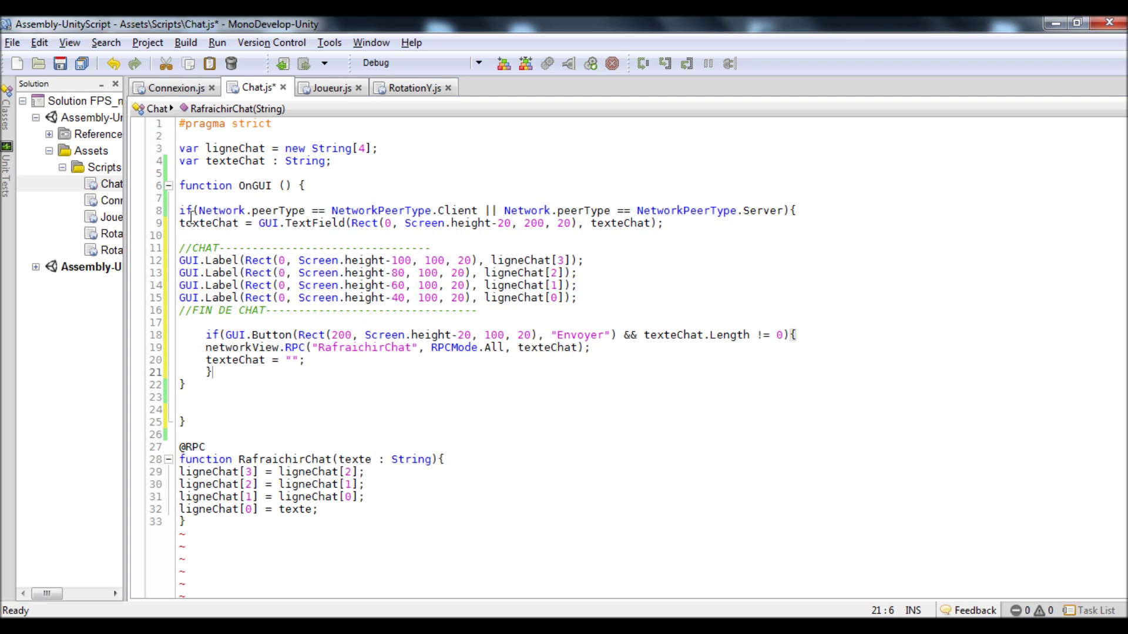
pyautogui.click(180, 210)
pyautogui.press('Tab')
pyautogui.doubleClick(178, 224)
pyautogui.press('Tab')
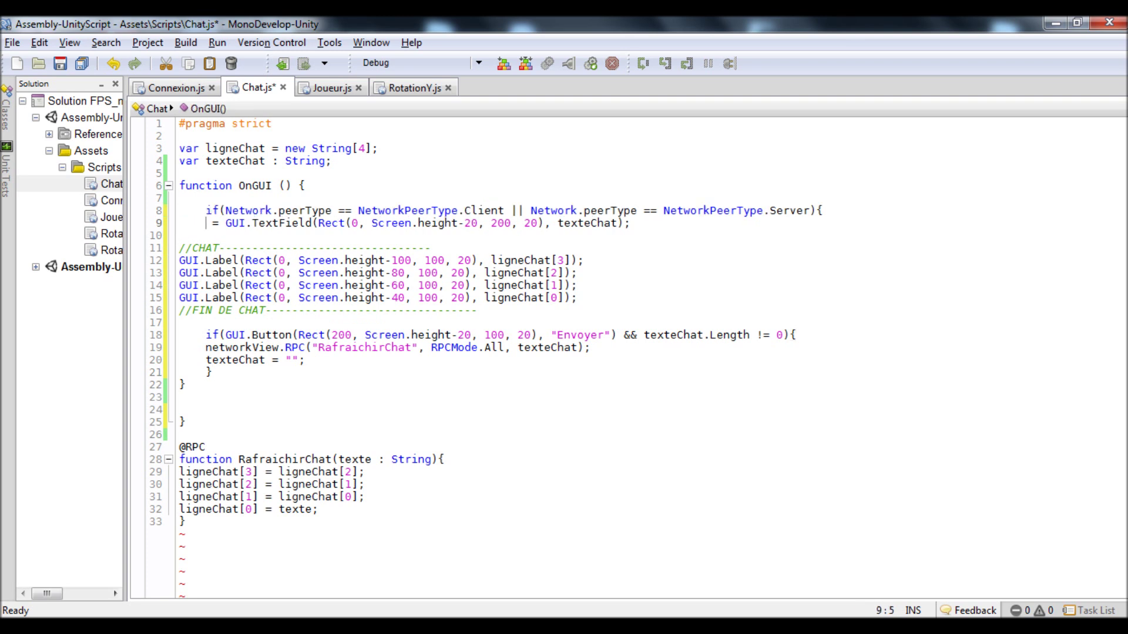
pyautogui.hotkey('ctrl', 'z')
pyautogui.click(181, 224)
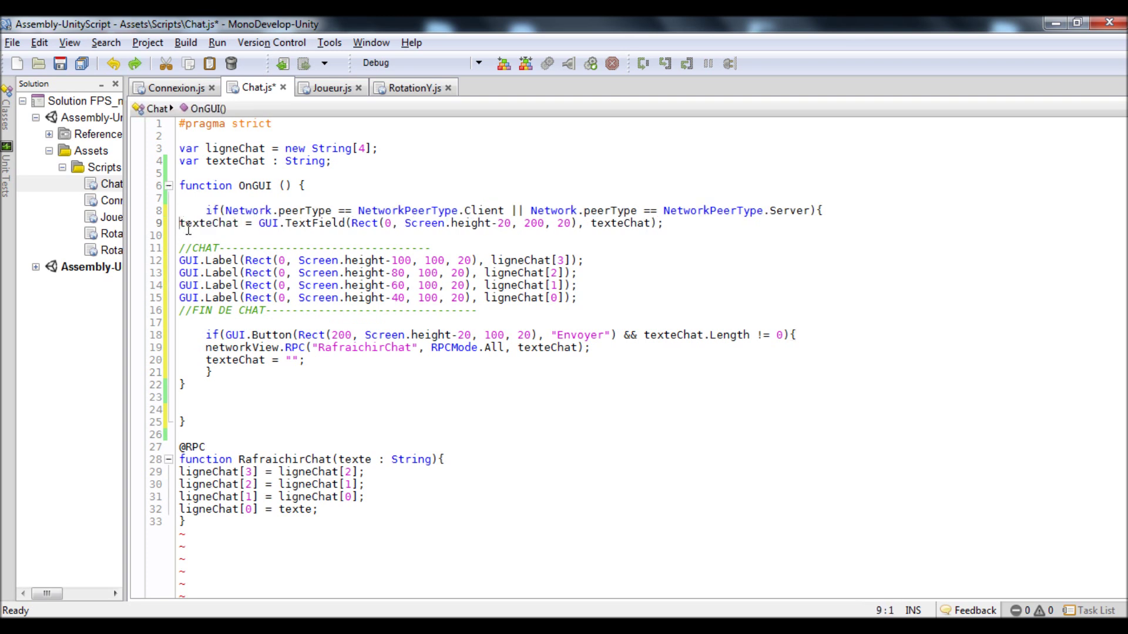
pyautogui.press('Tab')
pyautogui.press('Tab')
# Indent the //CHAT comment, the four message label lines and the FIN DE CHAT comment
pyautogui.click(179, 247)
pyautogui.press('Tab')
pyautogui.press('Tab')
pyautogui.press('Tab')
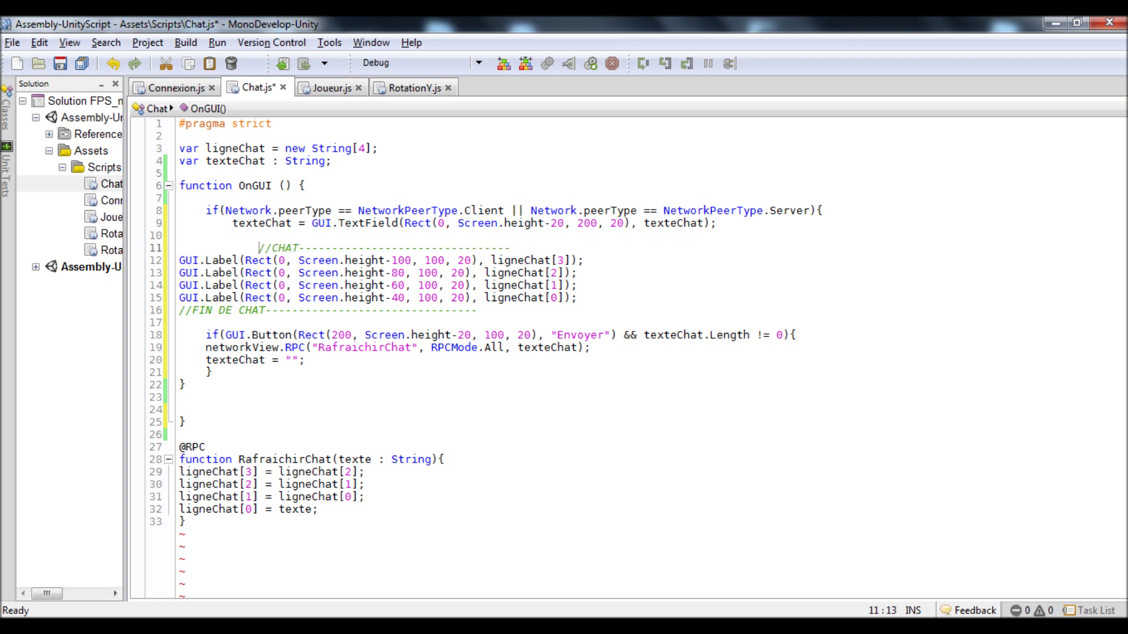
pyautogui.press('BackSpace')
pyautogui.click(180, 261)
pyautogui.press('Tab')
pyautogui.press('Tab')
pyautogui.doubleClick(187, 273)
pyautogui.press('Tab')
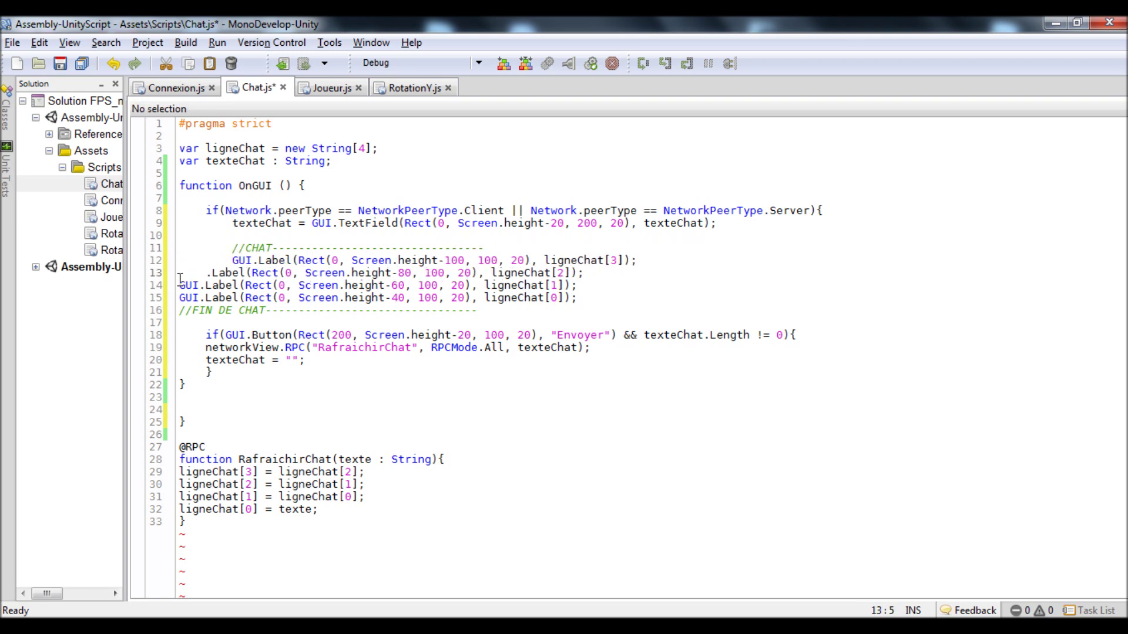
pyautogui.hotkey('ctrl', 'z')
pyautogui.click(182, 275)
pyautogui.press('Tab')
pyautogui.press('Tab')
pyautogui.click(180, 285)
pyautogui.press('Tab')
pyautogui.press('Tab')
pyautogui.click(180, 286)
pyautogui.click(180, 299)
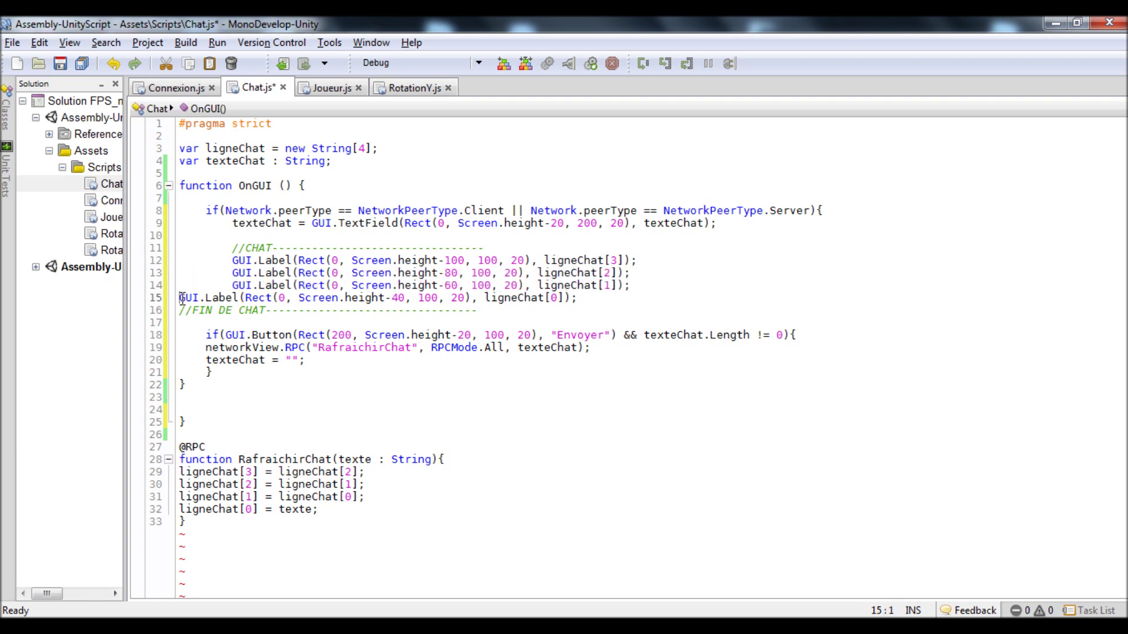
pyautogui.press('Tab')
pyautogui.press('Tab')
pyautogui.click(179, 310)
pyautogui.press('Tab')
pyautogui.press('Tab')
# Indent the Envoyer button, networkView.RPC and texteChat reset lines, adding a closing brace
pyautogui.click(202, 333)
pyautogui.press('Tab')
pyautogui.press('Tab')
pyautogui.click(207, 349)
pyautogui.press('Tab')
pyautogui.press('Tab')
pyautogui.click(208, 360)
pyautogui.press('Tab')
pyautogui.press('Tab')
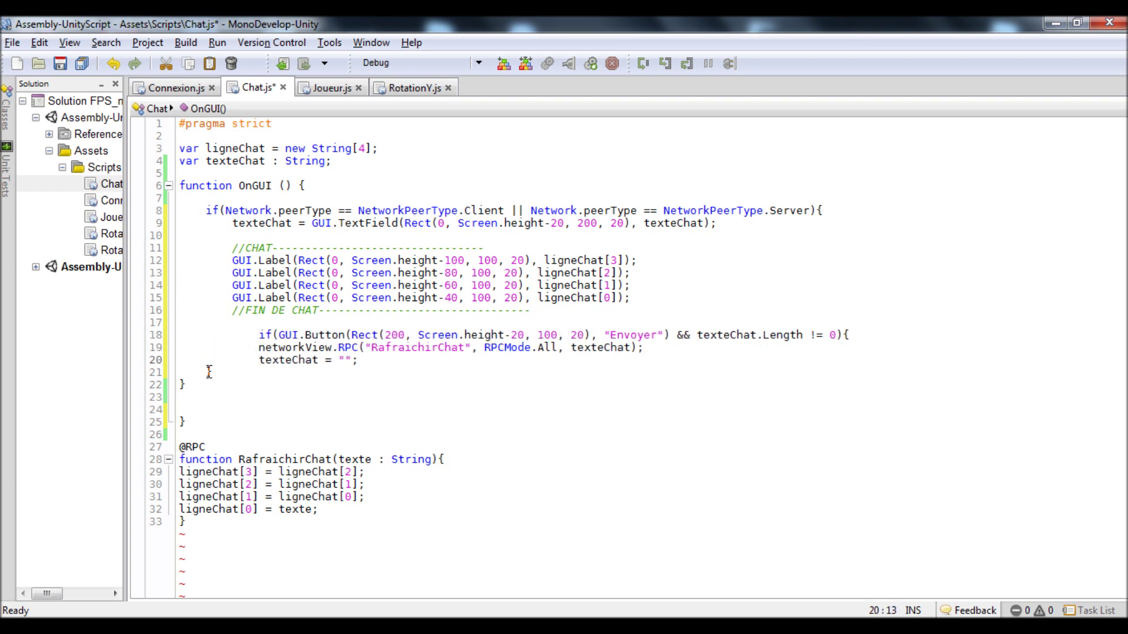
pyautogui.click(209, 371)
pyautogui.write('}')
# Indent the closing brace, remove the extra empty line and save Chat.js
pyautogui.press('Tab')
pyautogui.press('Tab')
pyautogui.click(179, 384)
pyautogui.press('Tab')
pyautogui.click(195, 403)
pyautogui.hotkey('ctrl', 's')
pyautogui.press('BackSpace')
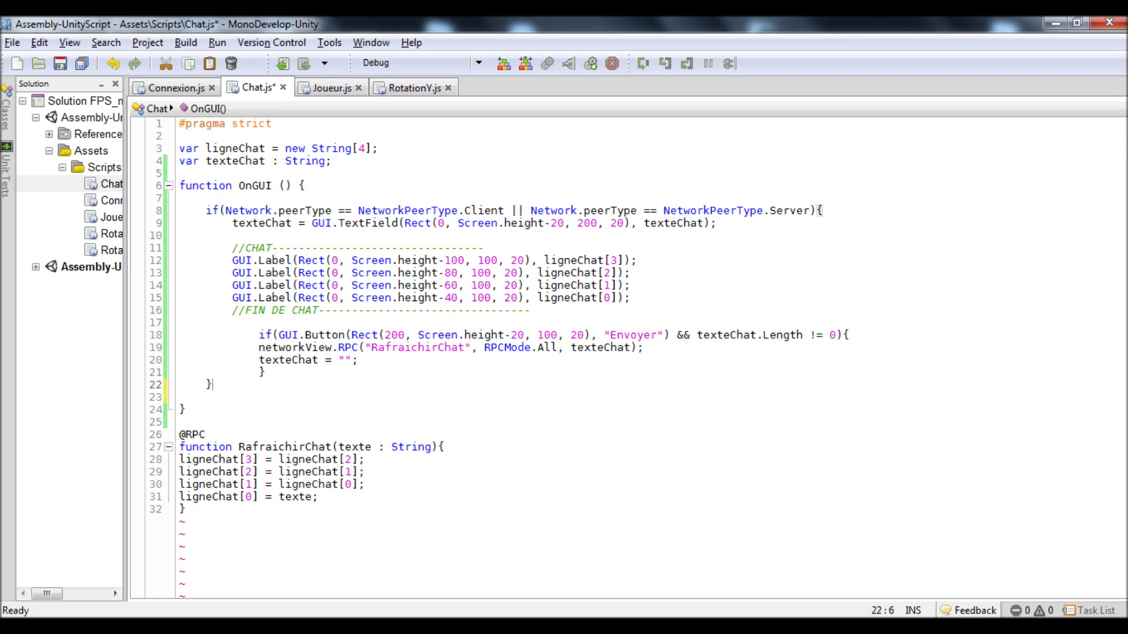
pyautogui.press('Delete')
pyautogui.hotkey('ctrl', 's')
# Play the game, create a server, send 'salut' in the chat, then stop
pyautogui.hotkey('alt', 'Tab')
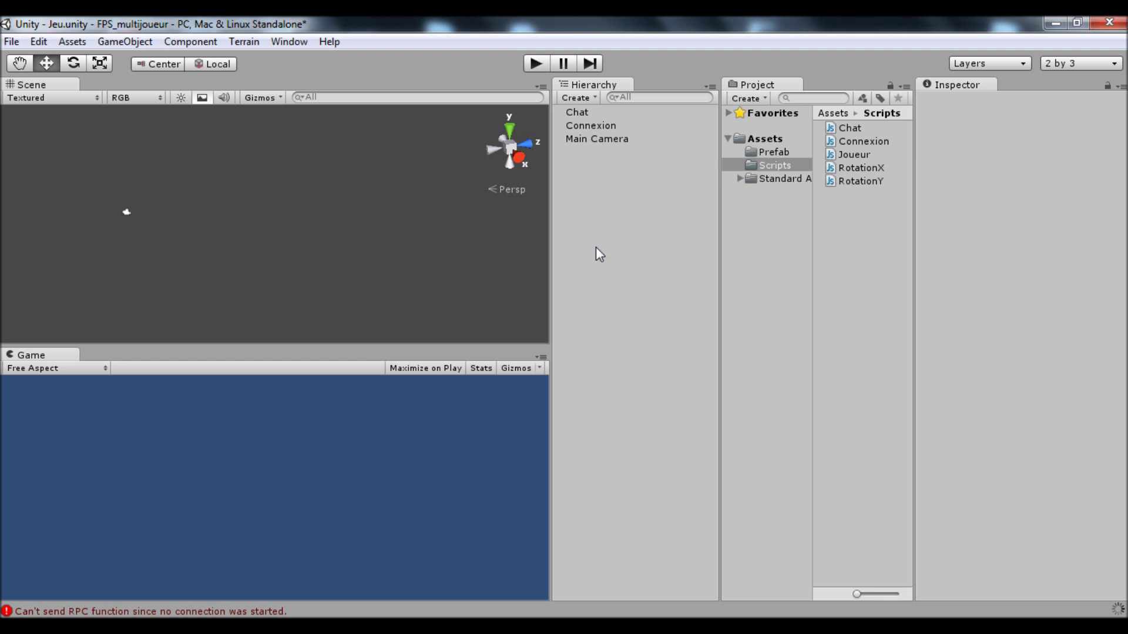
pyautogui.click(533, 65)
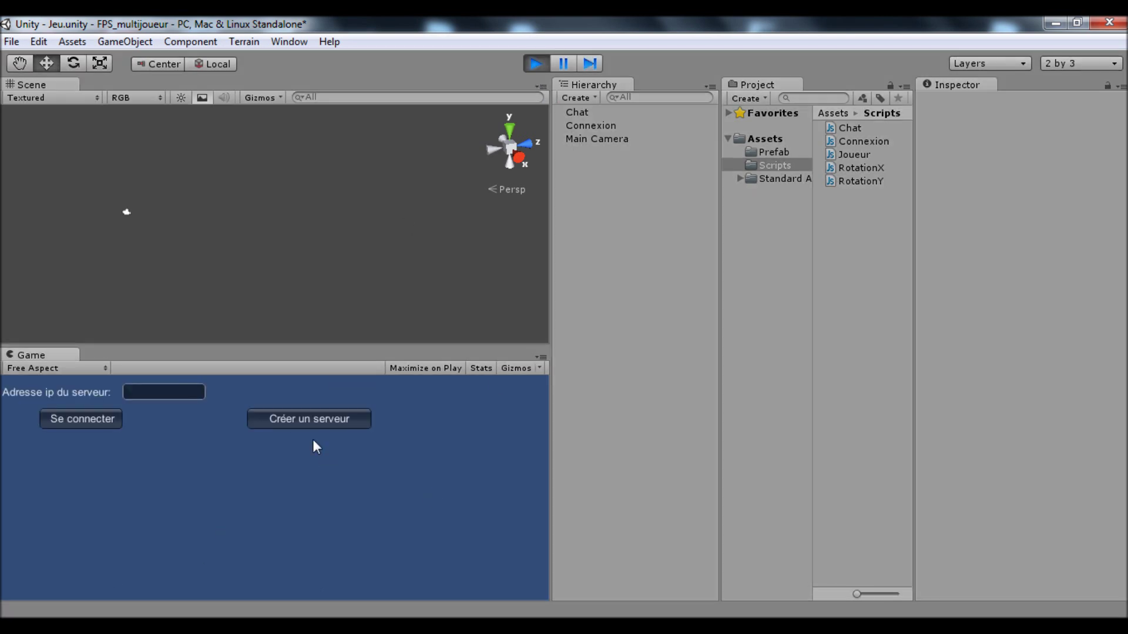
pyautogui.click(314, 423)
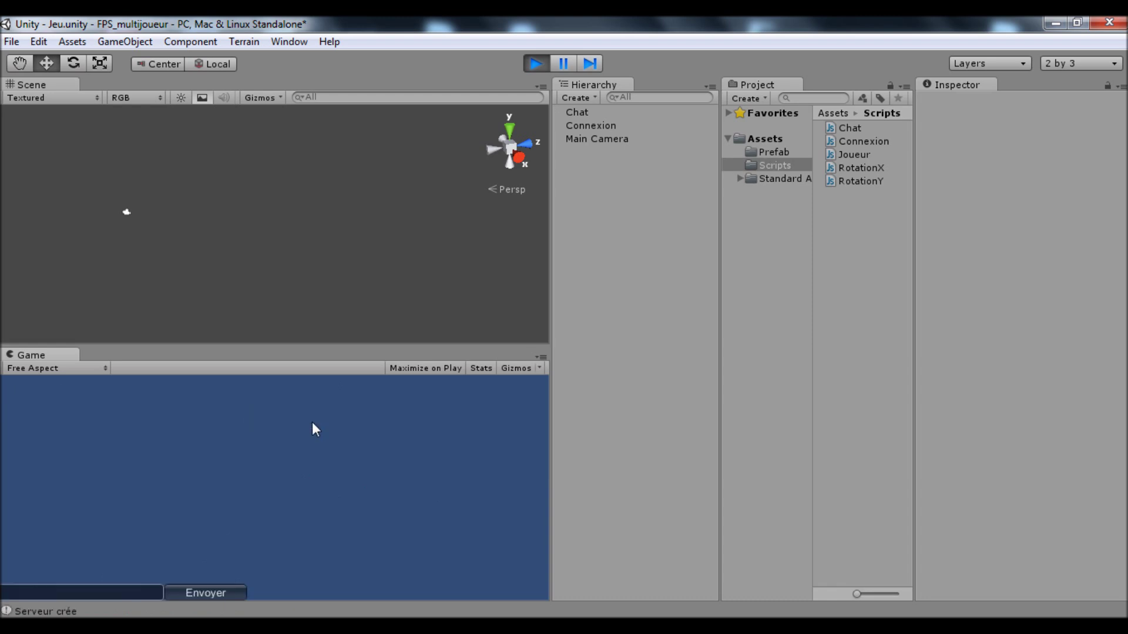
pyautogui.write('salut')
pyautogui.click(181, 591)
pyautogui.click(535, 63)
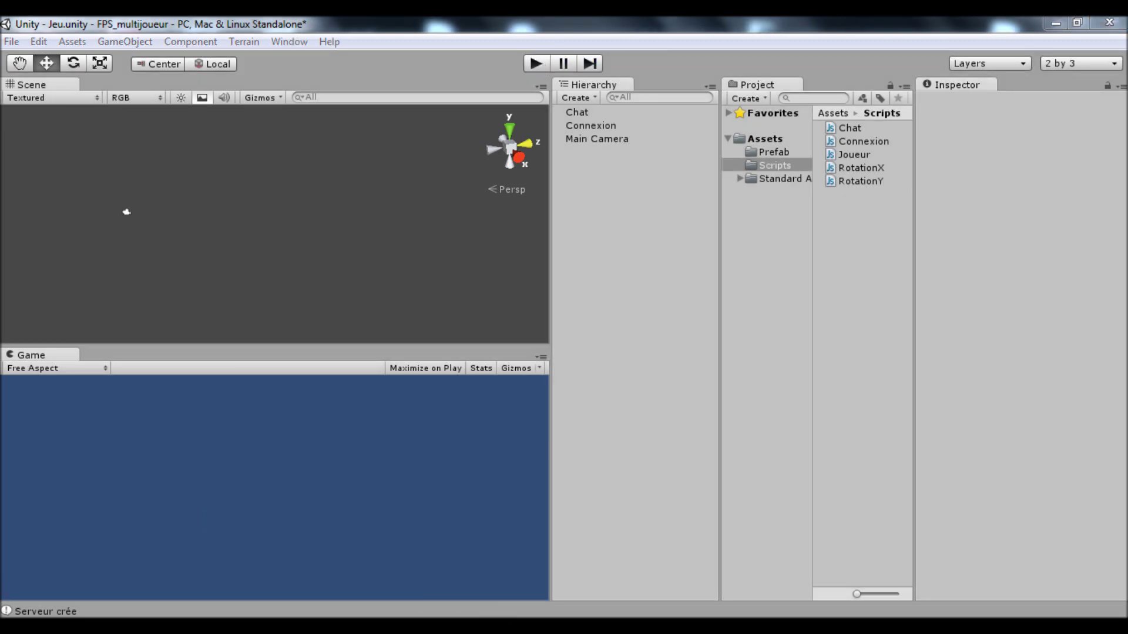
# Highlight the 'Pseudo du joueur' item in the to-do list, then return to Unity
pyautogui.hotkey('alt', 'Tab')
pyautogui.moveTo(166, 105); pyautogui.dragTo(43, 105)
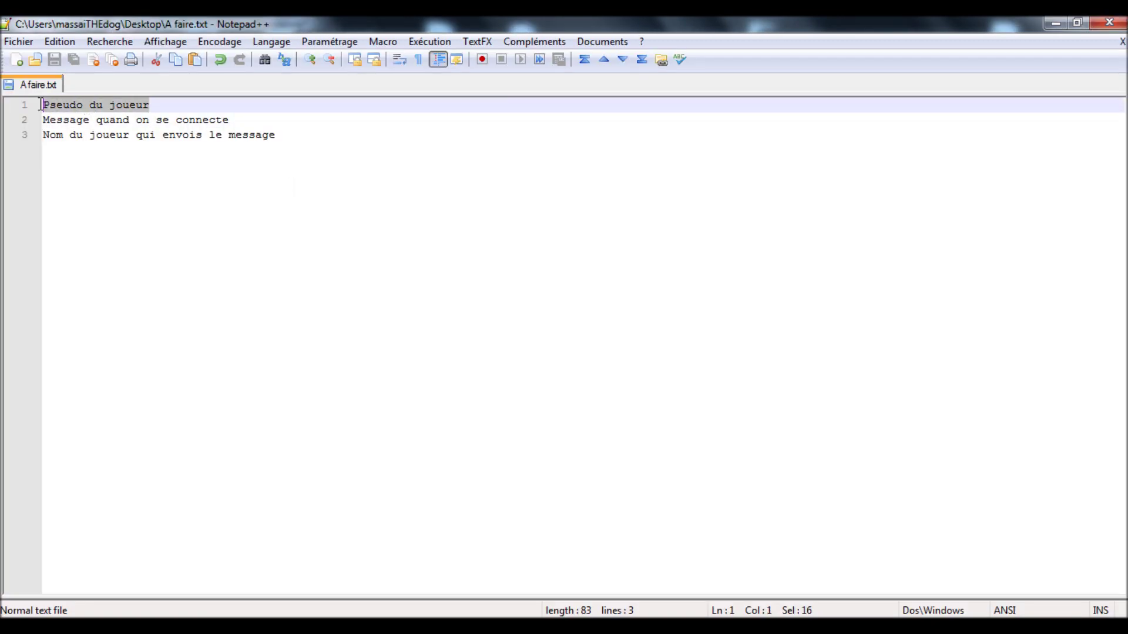
pyautogui.hotkey('alt', 'Tab')
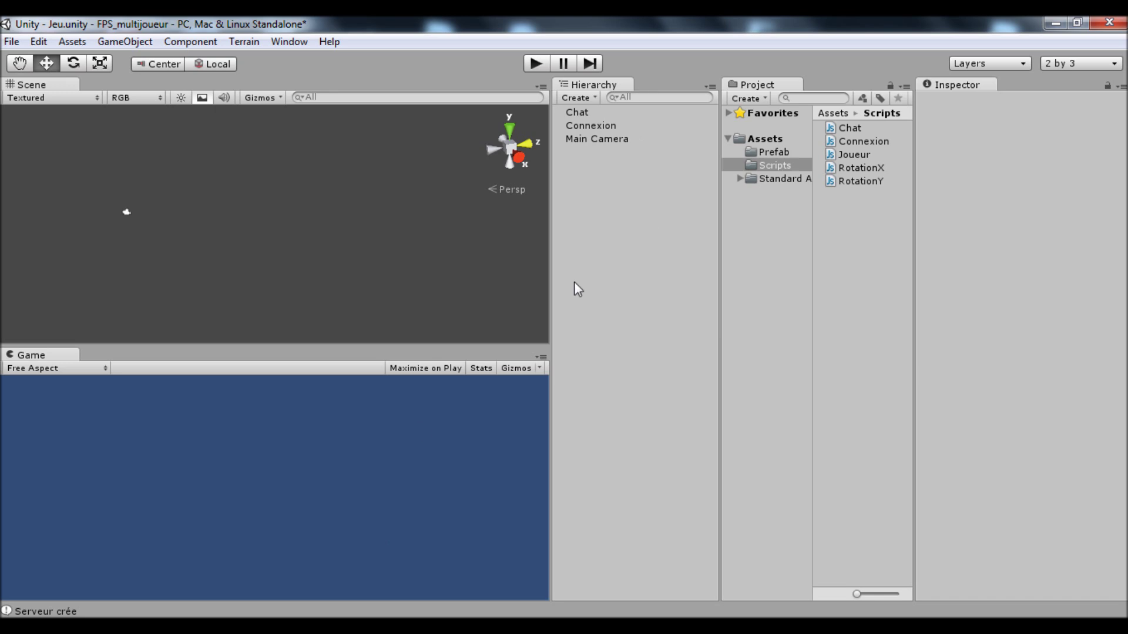
pyautogui.click(534, 66)
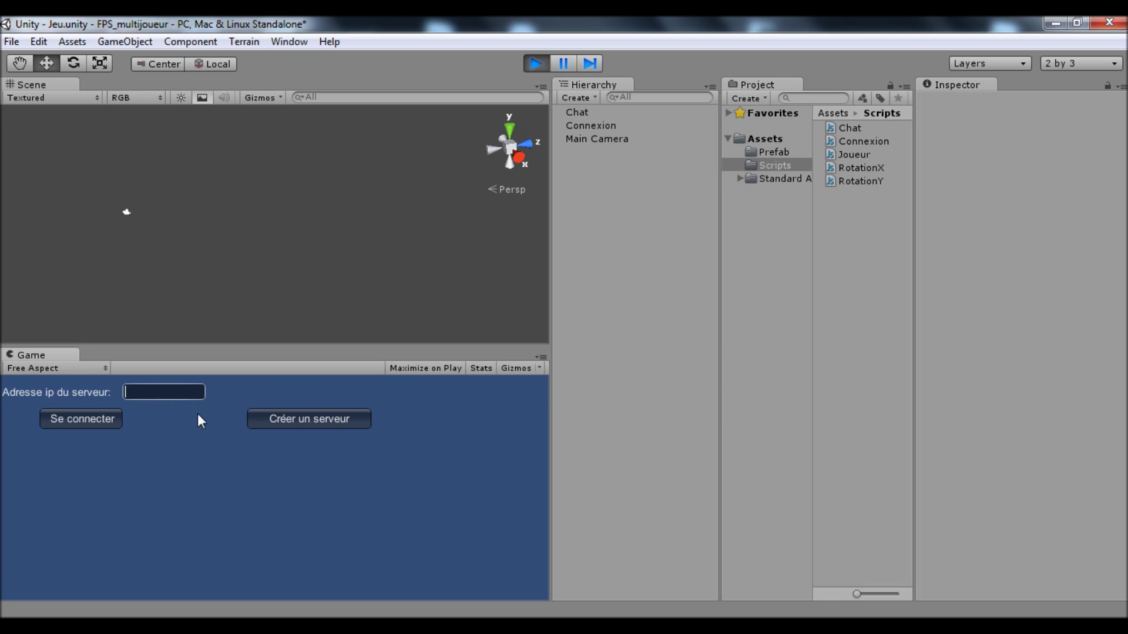
pyautogui.click(536, 64)
pyautogui.hotkey('alt', 'Tab')
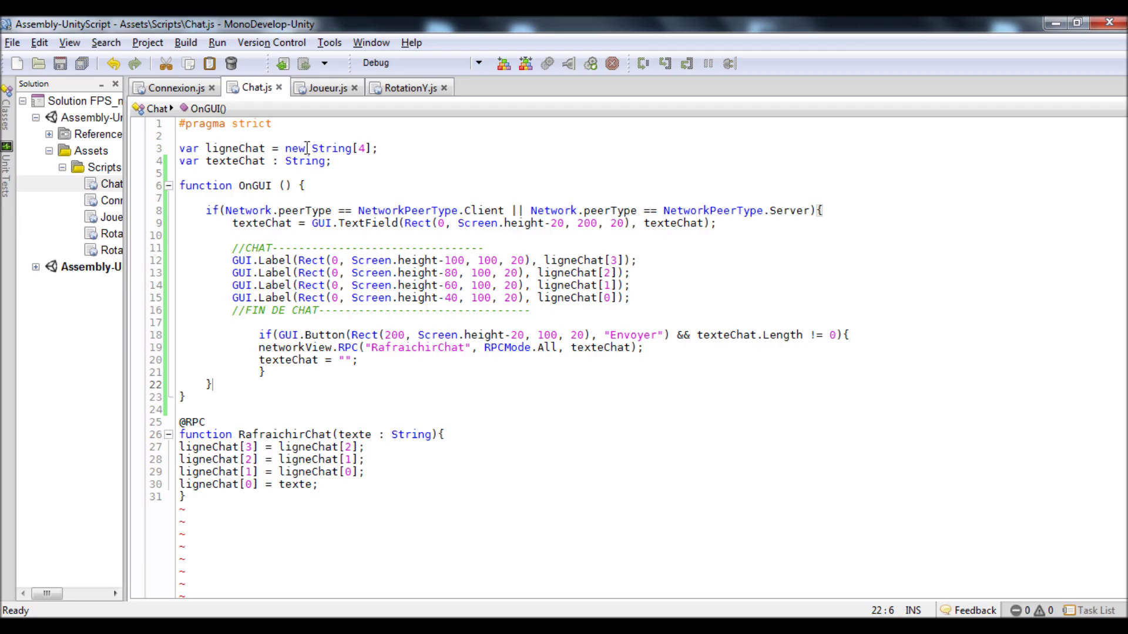
# In Connexion.js, duplicate the IP label and field lines, relabel the copy 'Pseudo du joueur', and save
pyautogui.click(176, 88)
pyautogui.moveTo(623, 310); pyautogui.dragTo(206, 298)
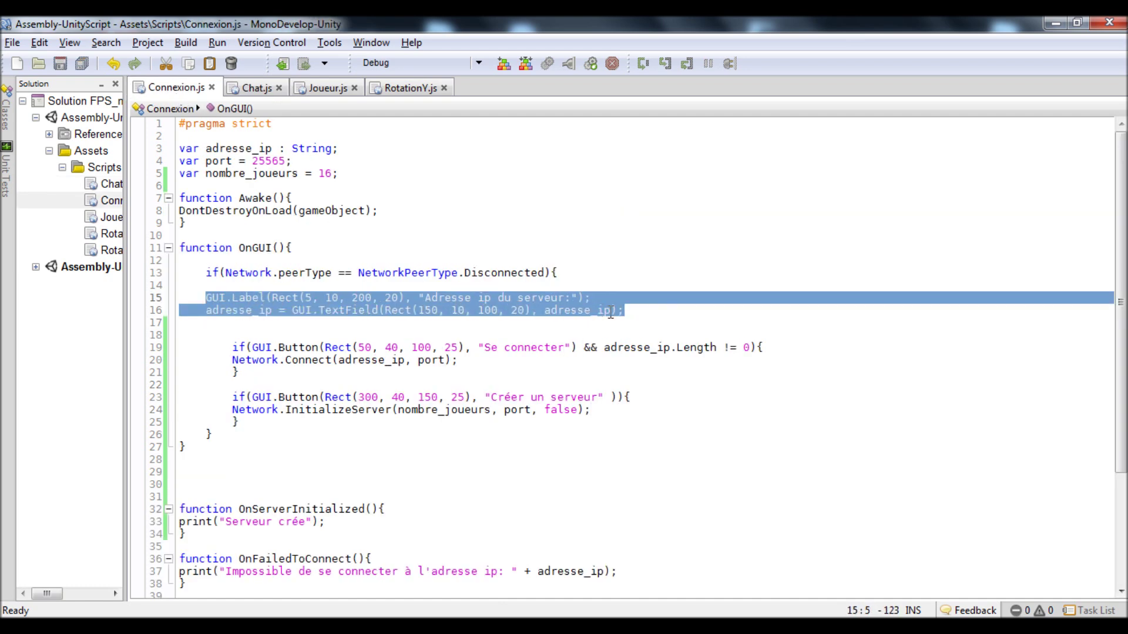
pyautogui.click(637, 307)
pyautogui.press('Return')
pyautogui.press('Return')
pyautogui.write('GUI.Label(Rect(5, 10, 200, 20), "Adresse ip du serveur:");     adresse_ip = GUI.TextField(Rect(150, 10, 100, 20), adresse_ip);')
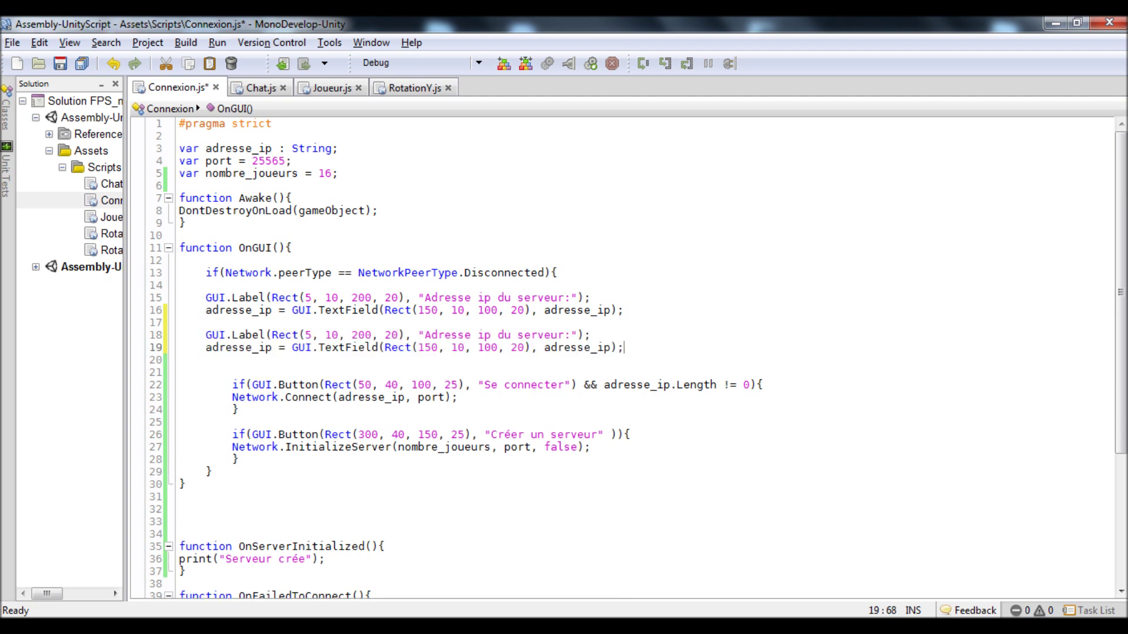
pyautogui.moveTo(565, 335); pyautogui.dragTo(423, 335)
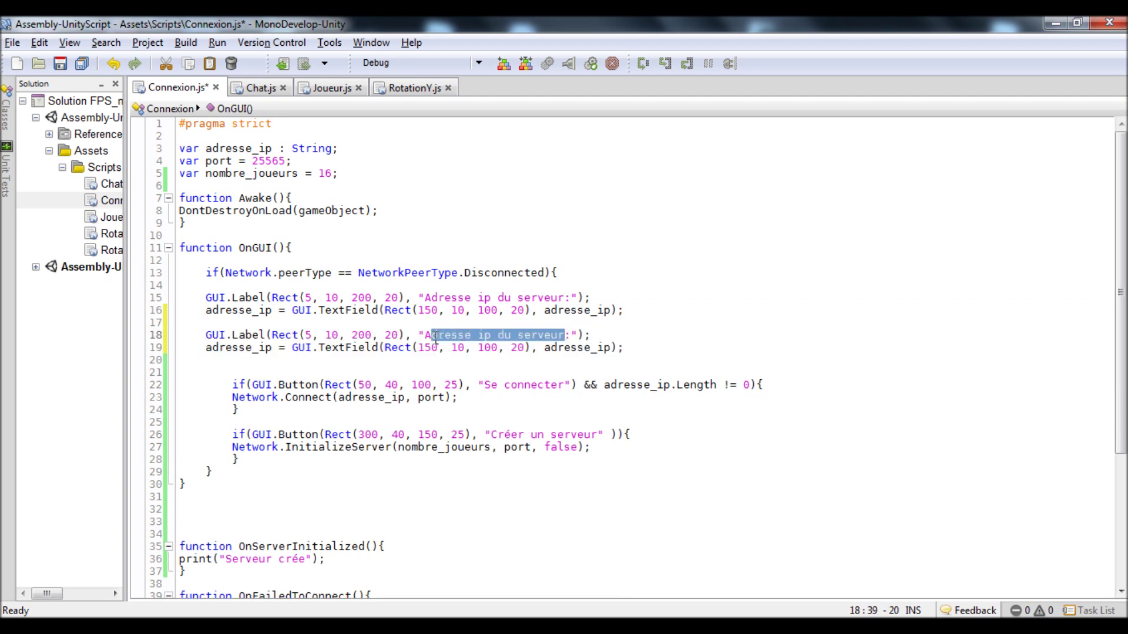
pyautogui.write('Pseudo du joueur')
pyautogui.hotkey('ctrl', 's')
# Declare var pseudoJoueur : String; below the player count line and save
pyautogui.click(350, 174)
pyautogui.press('Return')
pyautogui.write('v')
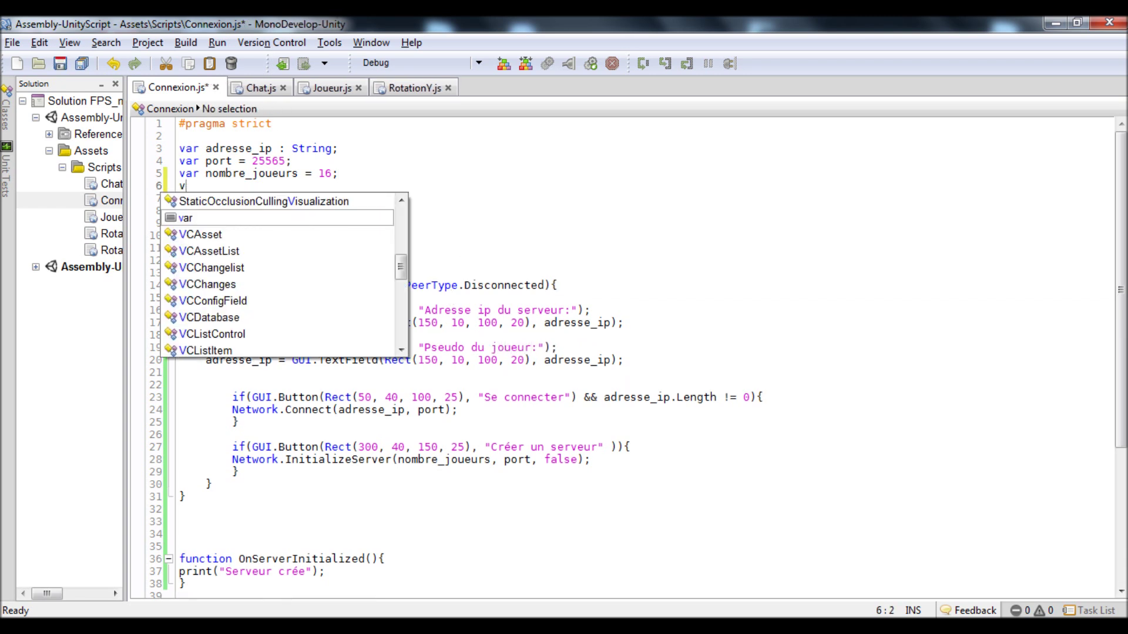
pyautogui.write('ar ')
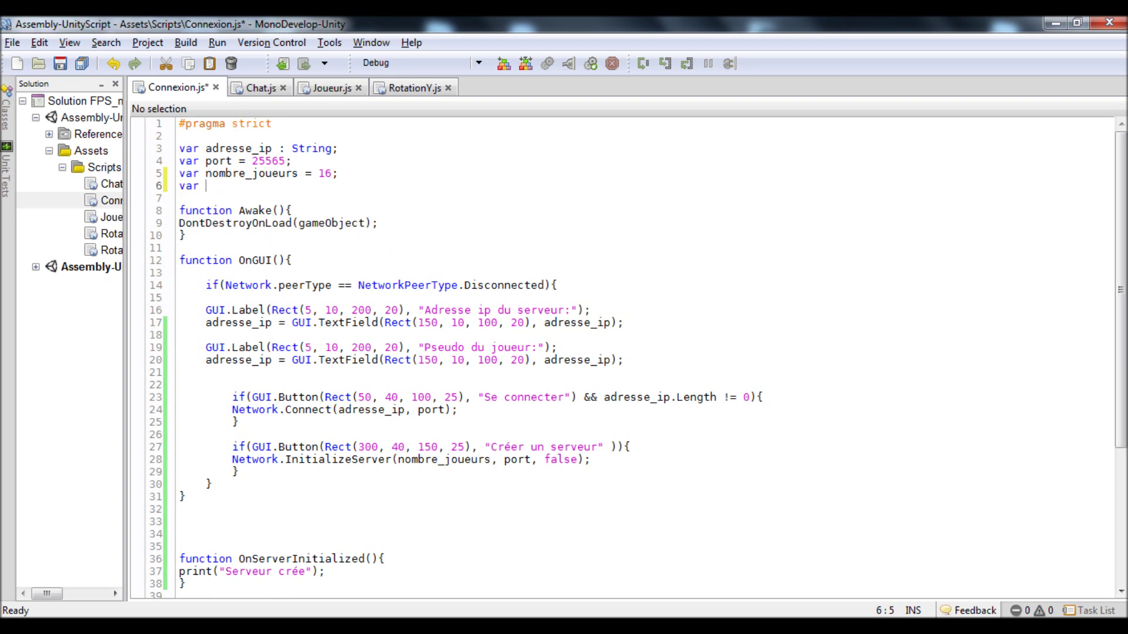
pyautogui.write('pseudoJoueur : S')
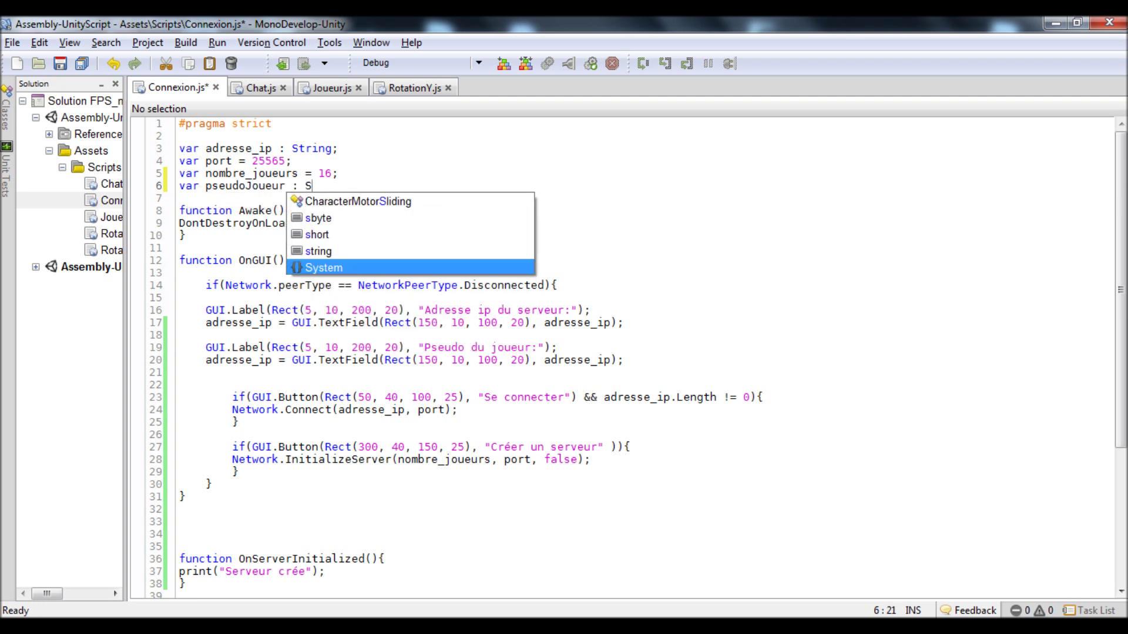
pyautogui.write('tring;')
pyautogui.hotkey('ctrl', 's')
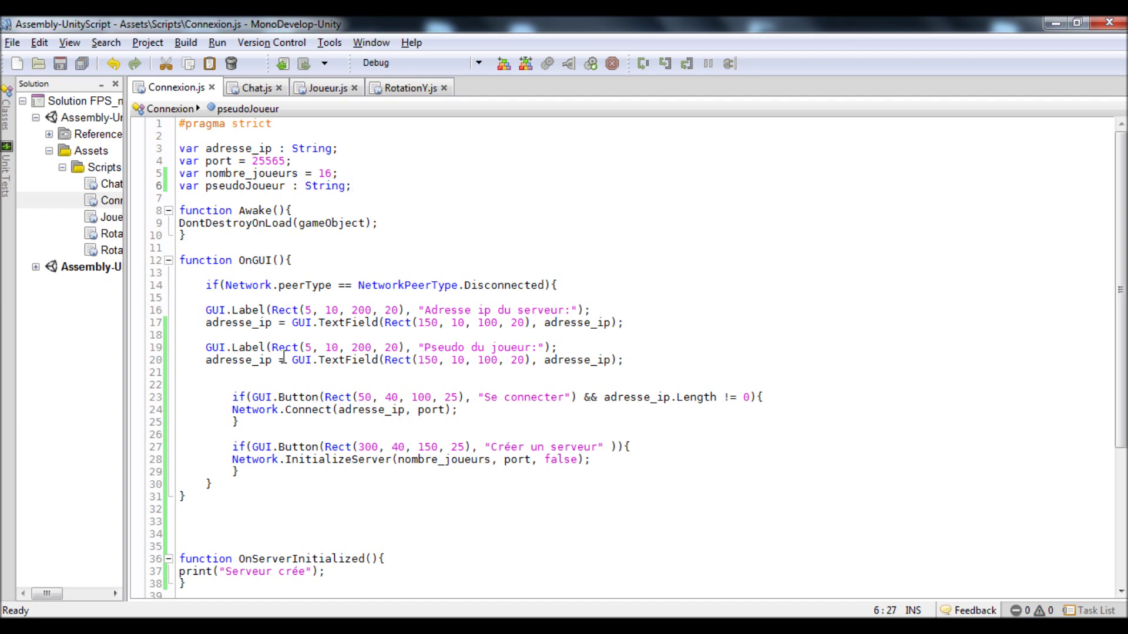
# Replace both adresse_ip references on the pseudo lines with pseudoJoueur and save
pyautogui.moveTo(272, 359); pyautogui.dragTo(205, 362)
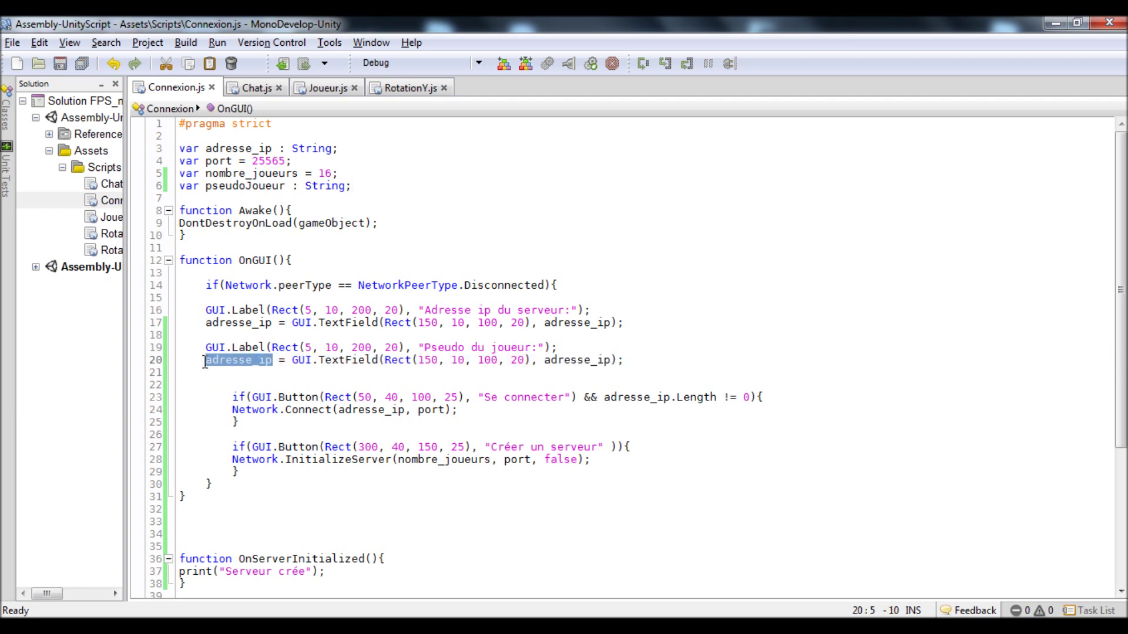
pyautogui.write('pseudoJoueur')
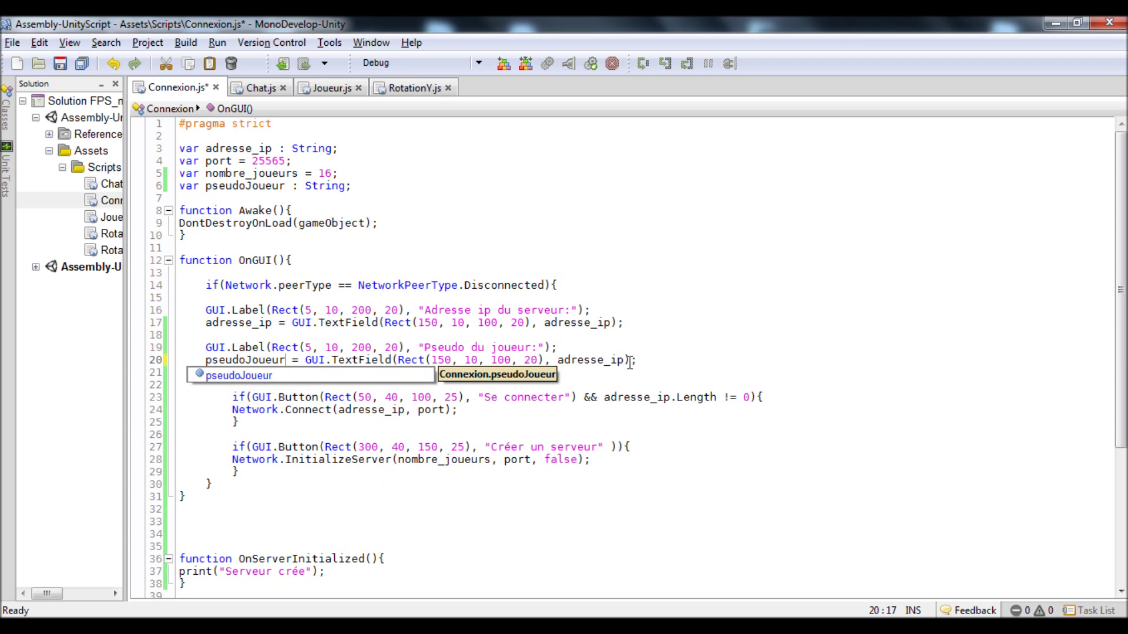
pyautogui.moveTo(626, 361); pyautogui.dragTo(557, 361)
pyautogui.write('p')
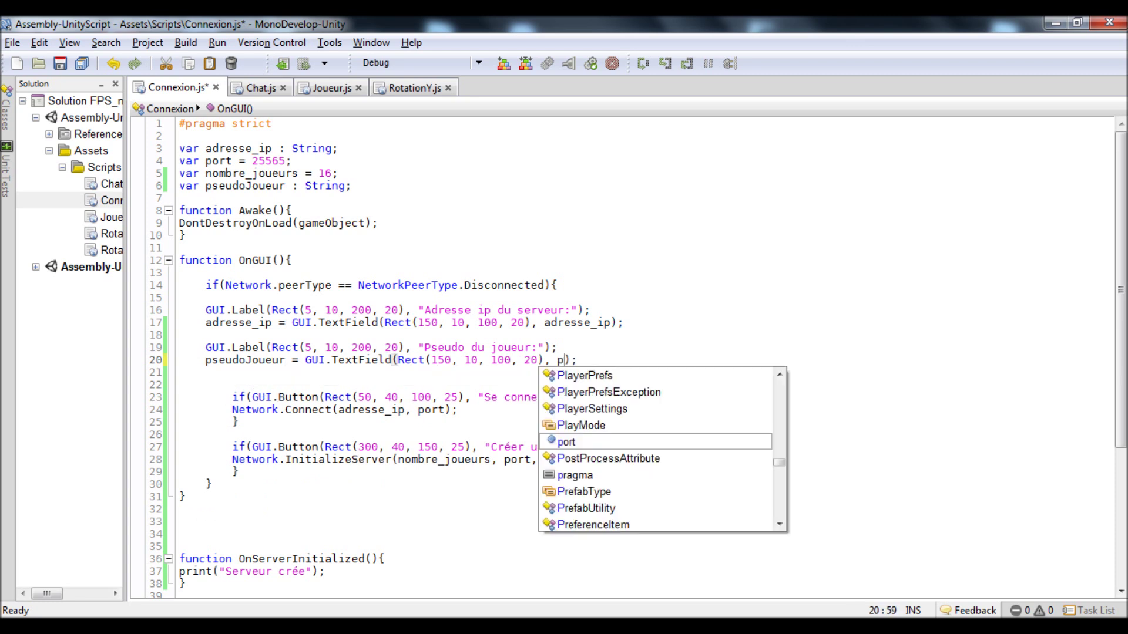
pyautogui.write('seudoJoueur')
pyautogui.hotkey('ctrl', 's')
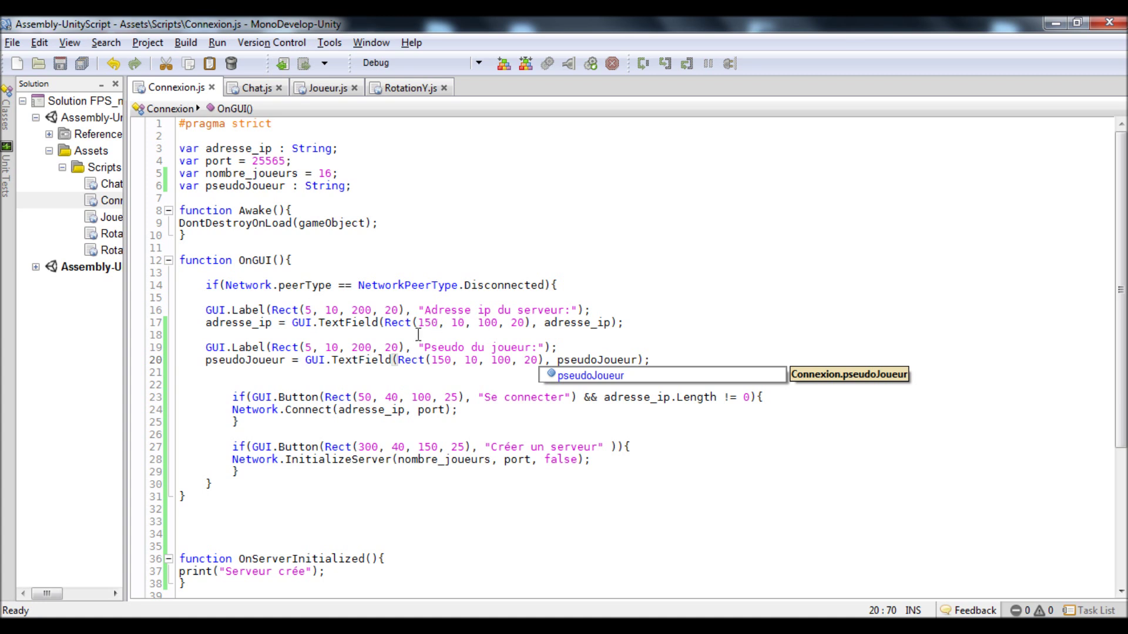
# Set the pseudo label's x to 260 and its field's x to 360, save, and play the game in Unity
pyautogui.moveTo(316, 347); pyautogui.dragTo(308, 347)
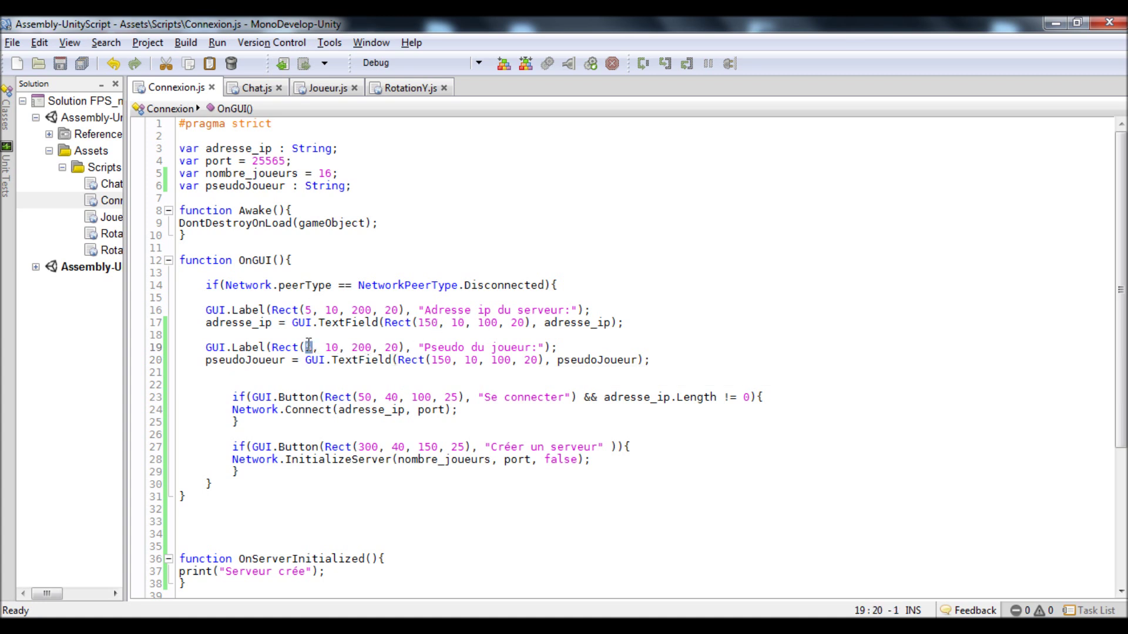
pyautogui.write('256')
pyautogui.press('BackSpace')
pyautogui.press('BackSpace')
pyautogui.write('60')
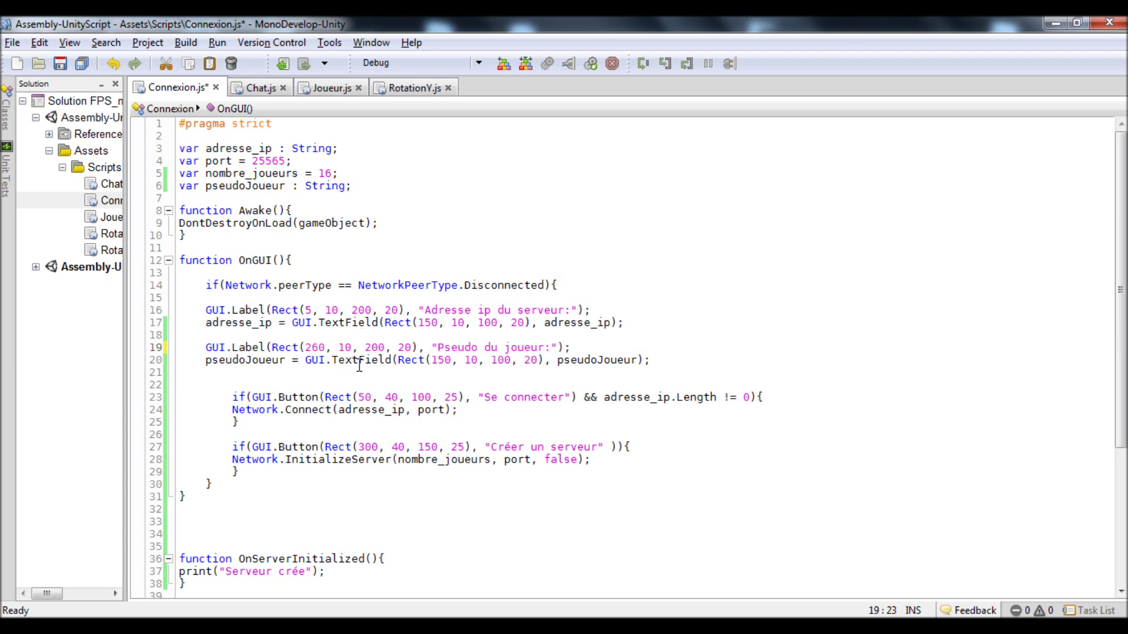
pyautogui.moveTo(451, 360); pyautogui.dragTo(433, 358)
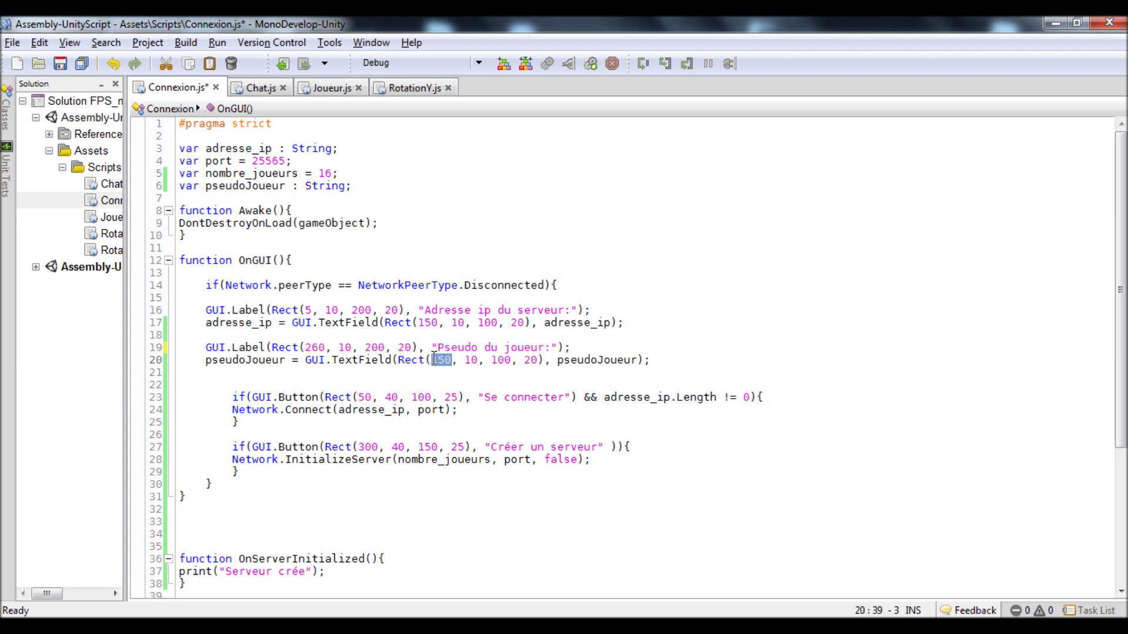
pyautogui.write('360')
pyautogui.hotkey('ctrl', 's')
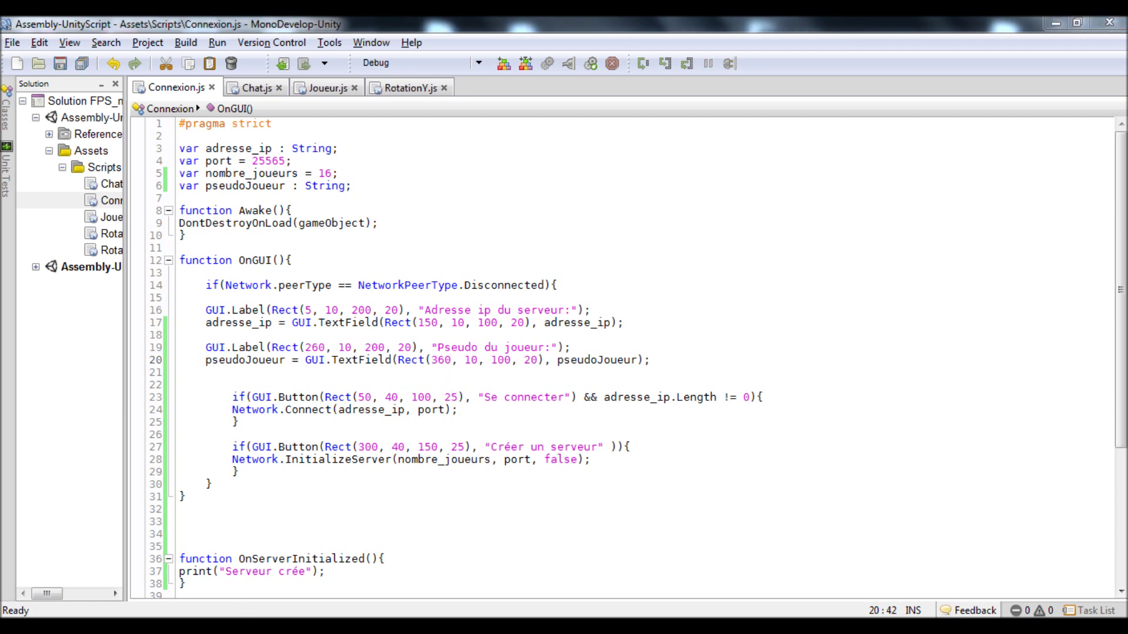
pyautogui.hotkey('alt', 'Tab')
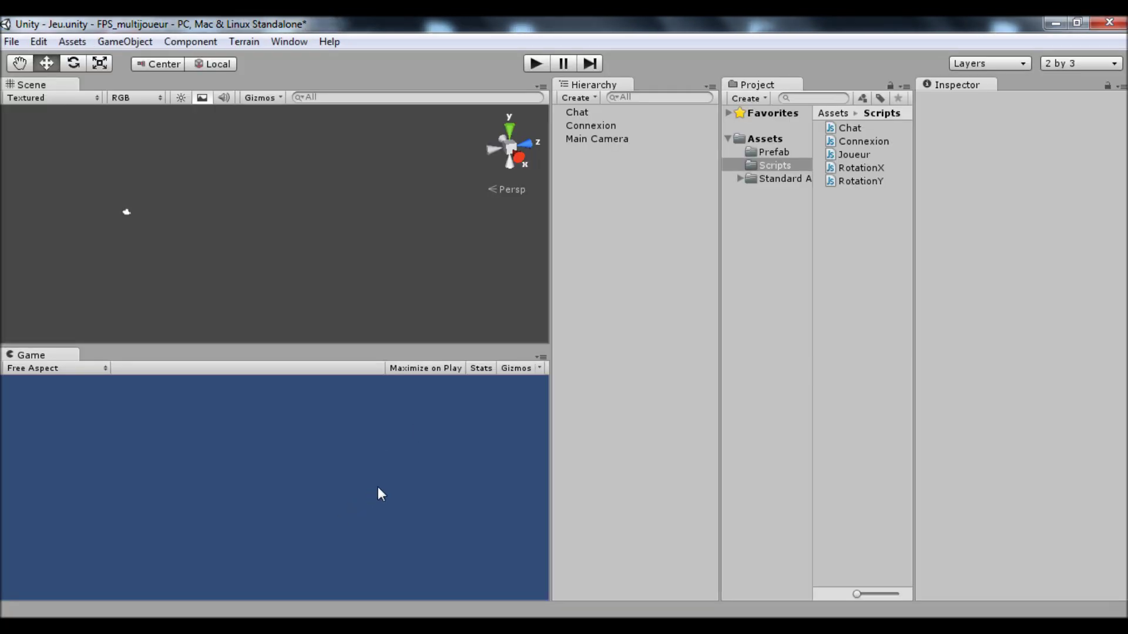
pyautogui.click(535, 64)
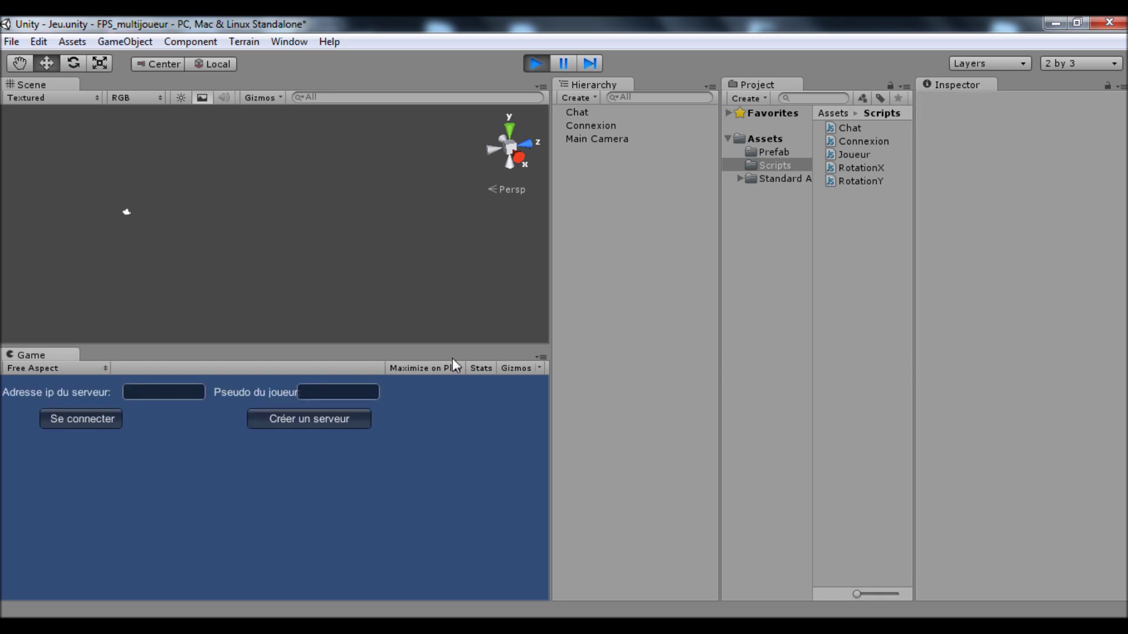
# Change the pseudo text field's Rect x from 360 to 370 and save Connexion.js
pyautogui.hotkey('alt', 'Tab')
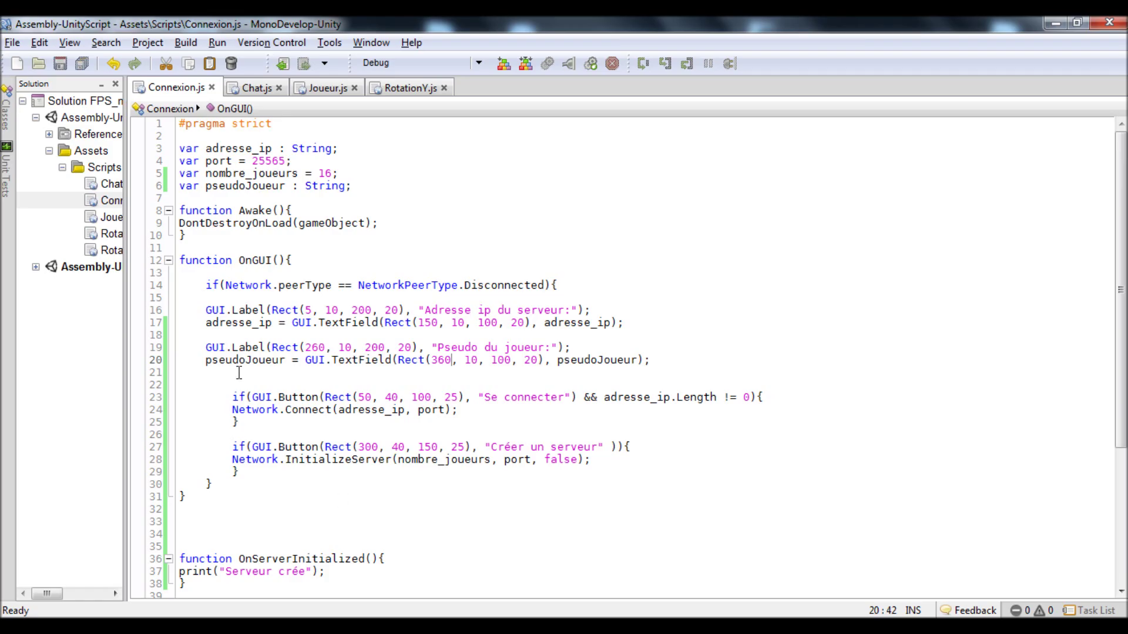
pyautogui.click(445, 361)
pyautogui.press('BackSpace')
pyautogui.write('7')
pyautogui.hotkey('ctrl', 's')
# Play the game in Unity, host a server with 'Créer un serveur' twice, and stop
pyautogui.hotkey('alt', 'Tab')
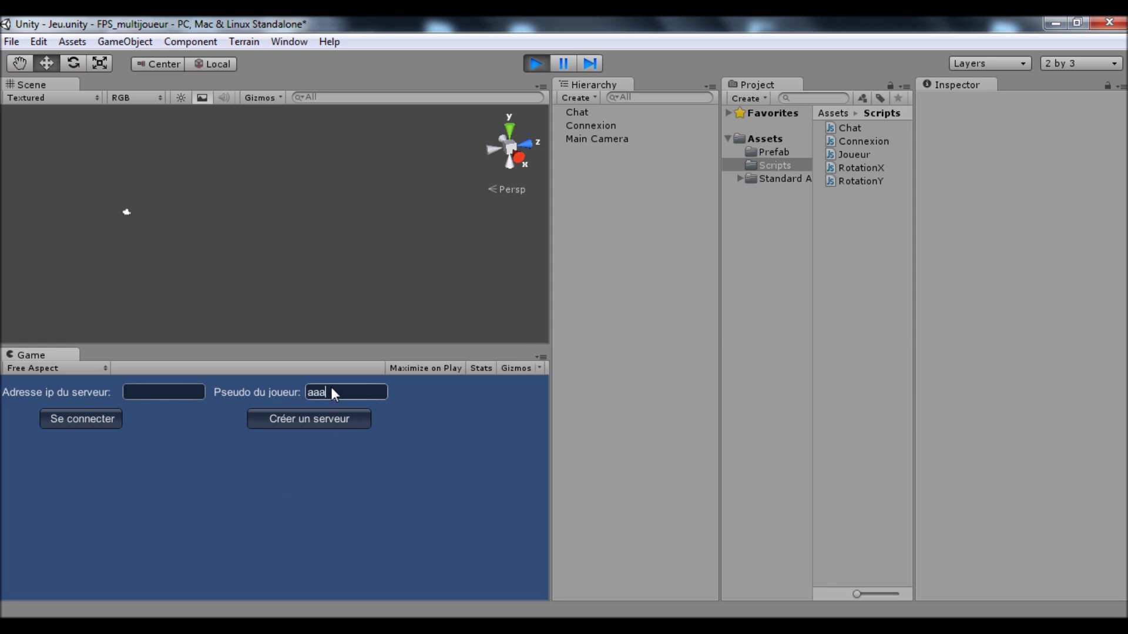
pyautogui.click(309, 424)
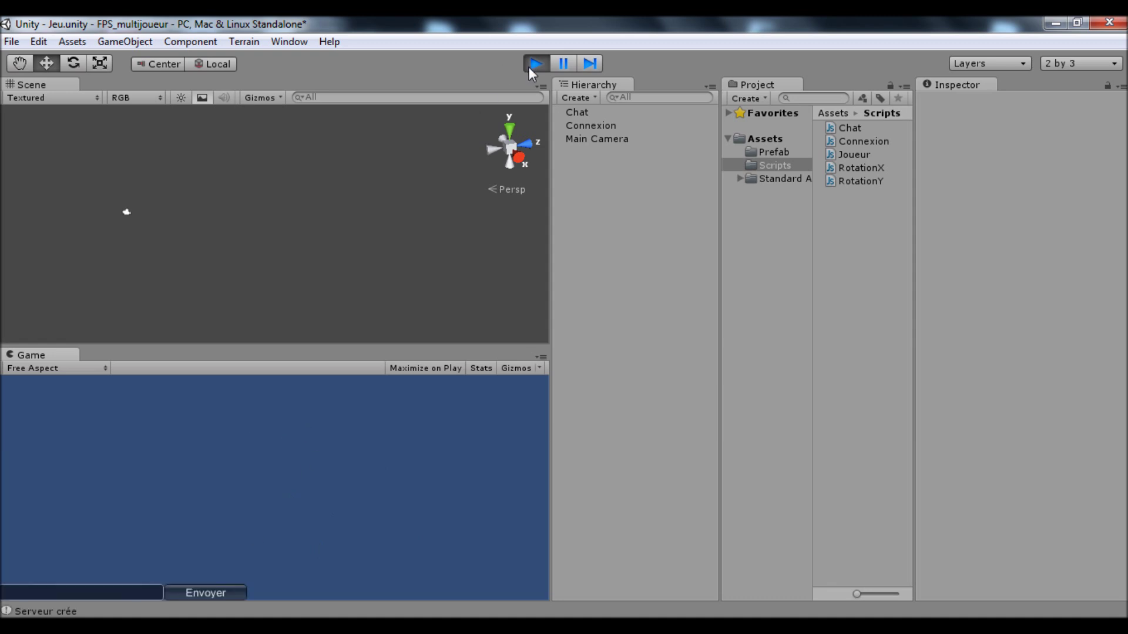
pyautogui.click(529, 66)
pyautogui.click(527, 66)
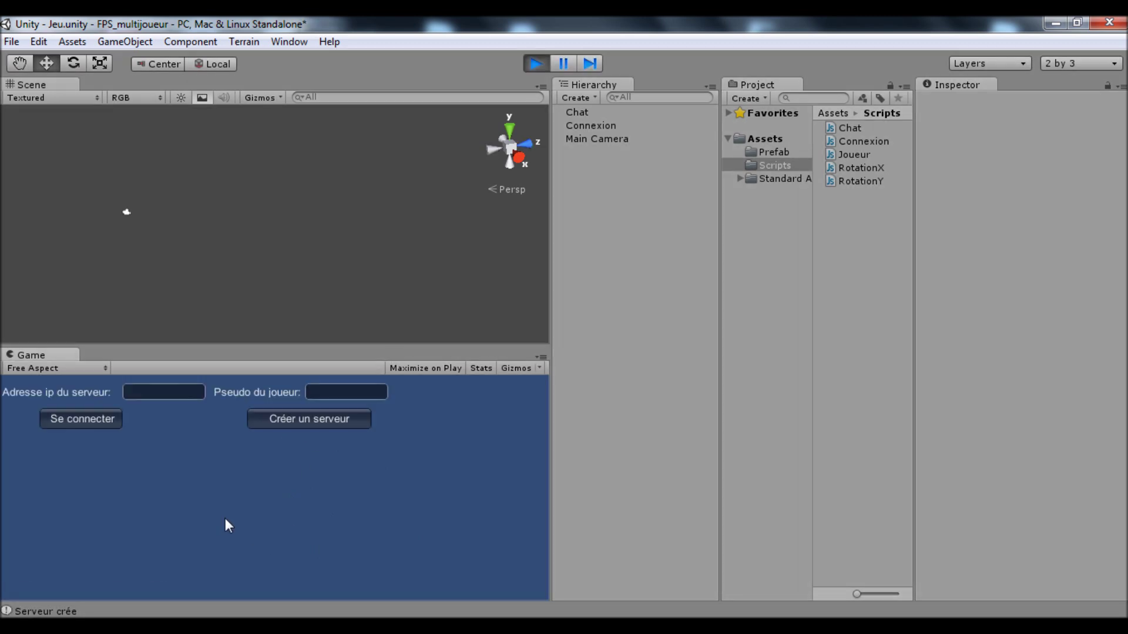
pyautogui.click(262, 423)
pyautogui.click(528, 66)
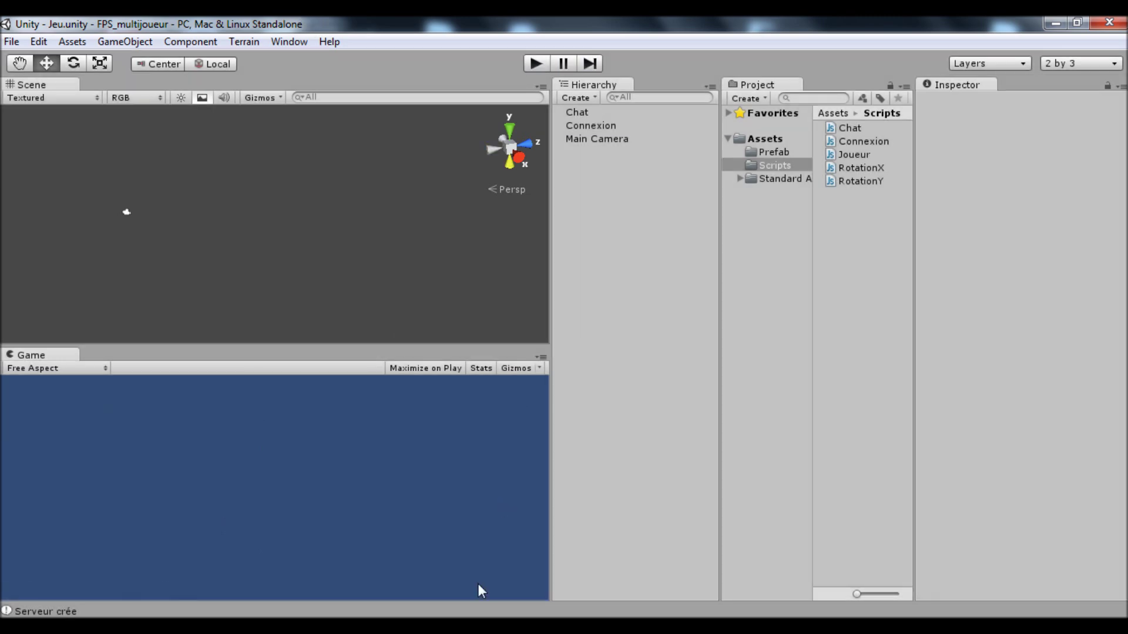
pyautogui.hotkey('alt', 'Tab')
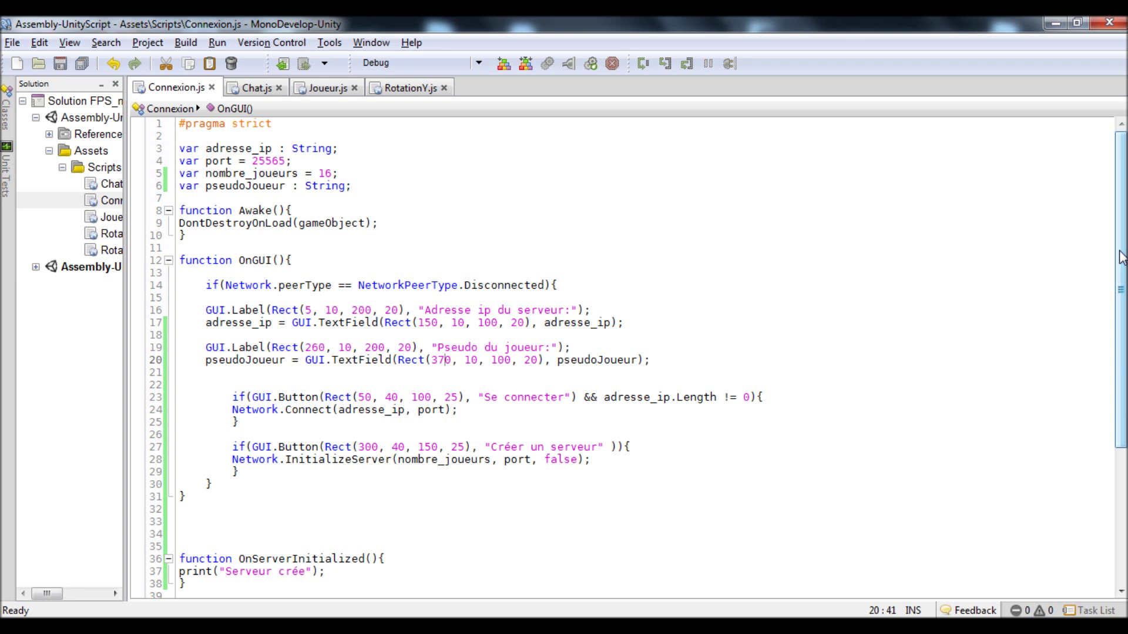
# Append && pseudoJoueur != "" to the Se connecter button condition and save
pyautogui.scroll(-1, 1120, 257)
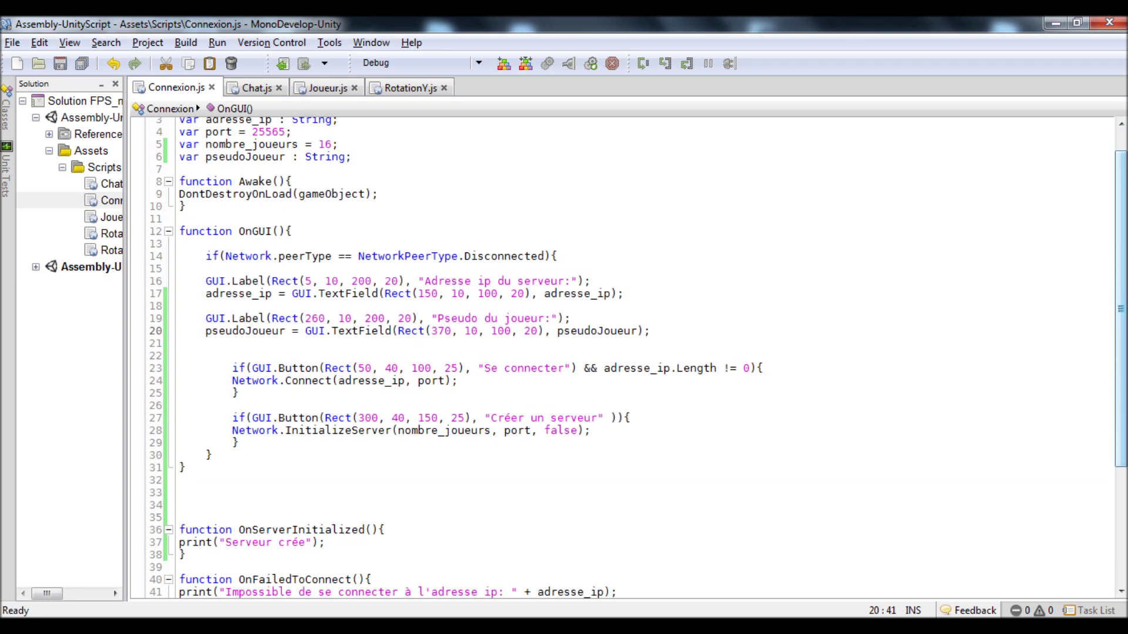
pyautogui.scroll(-1, 1123, 280)
pyautogui.scroll(1, 1120, 281)
pyautogui.click(750, 377)
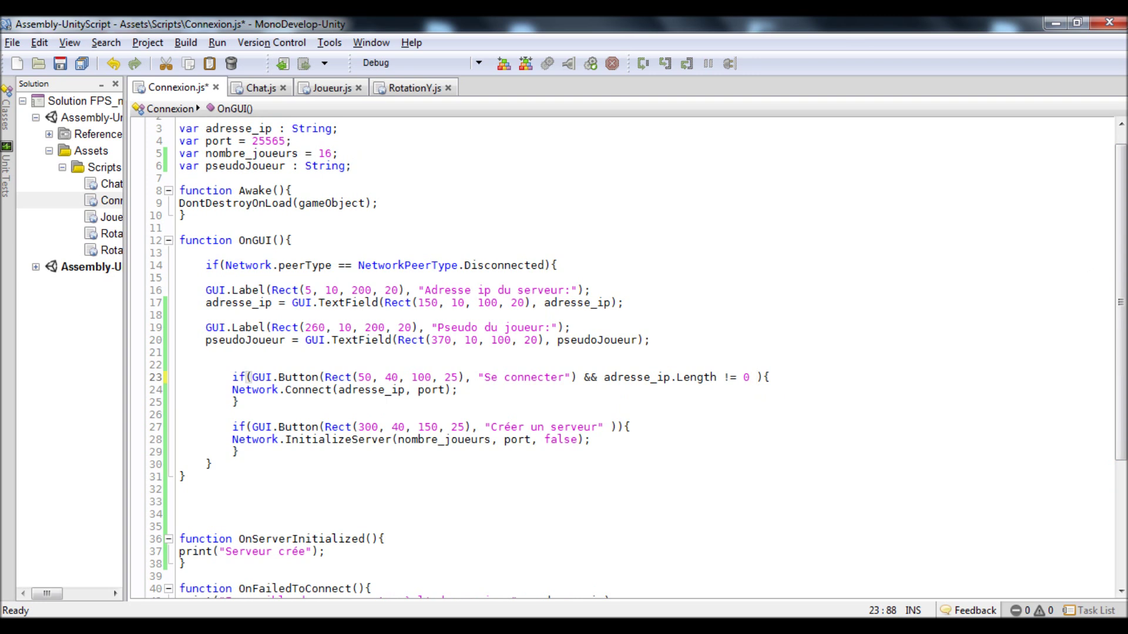
pyautogui.write('&& ')
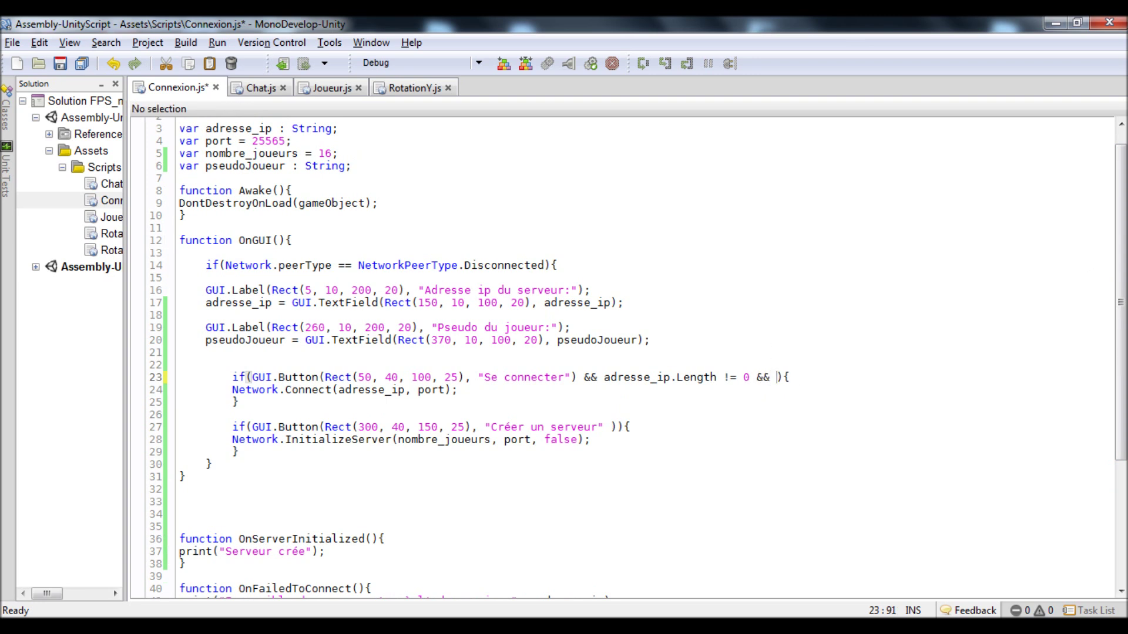
pyautogui.write('pseudo')
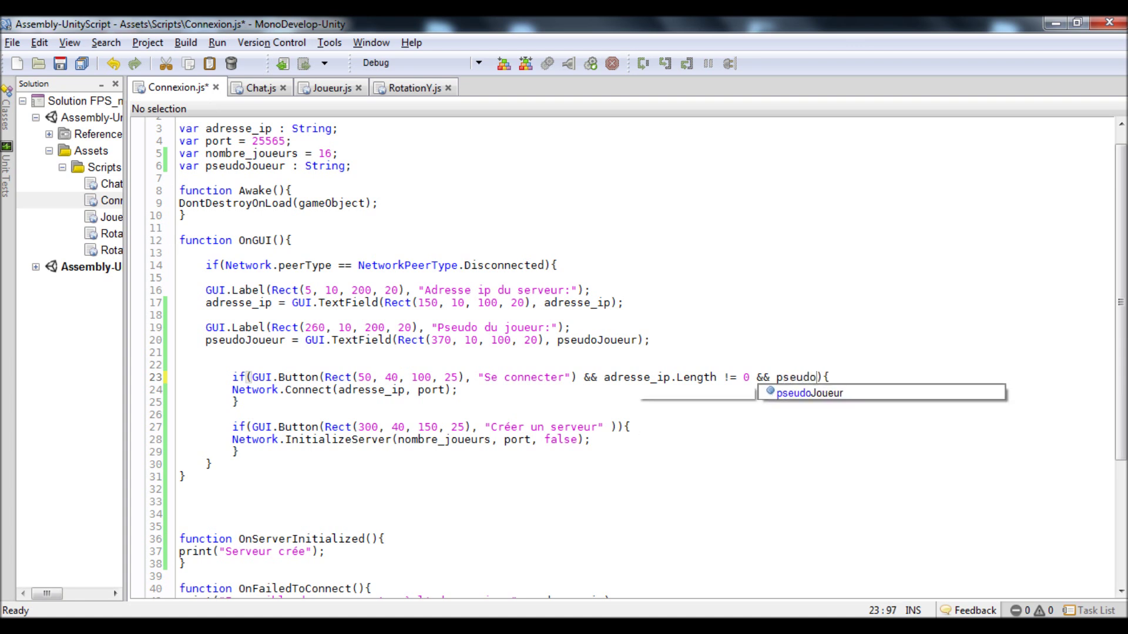
pyautogui.write('Joueur != ""')
pyautogui.hotkey('ctrl', 's')
# Copy the pseudoJoueur != "" check into the Créer un serveur condition and save
pyautogui.tripleClick(899, 377)
pyautogui.moveTo(896, 378); pyautogui.dragTo(758, 377)
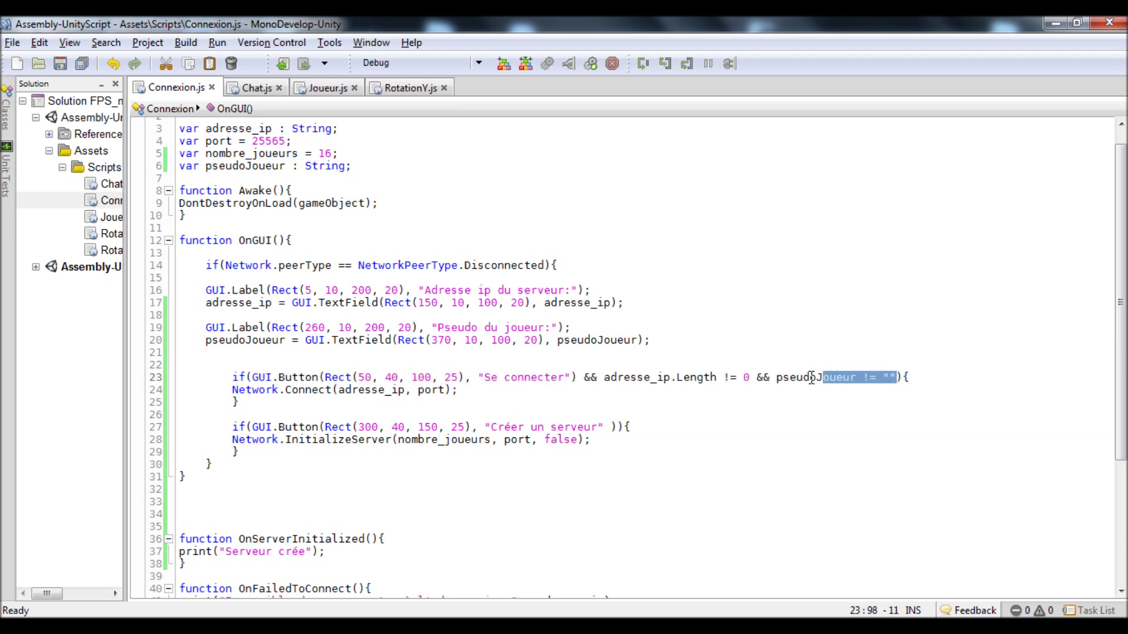
pyautogui.hotkey('ctrl', 'c')
pyautogui.click(615, 425)
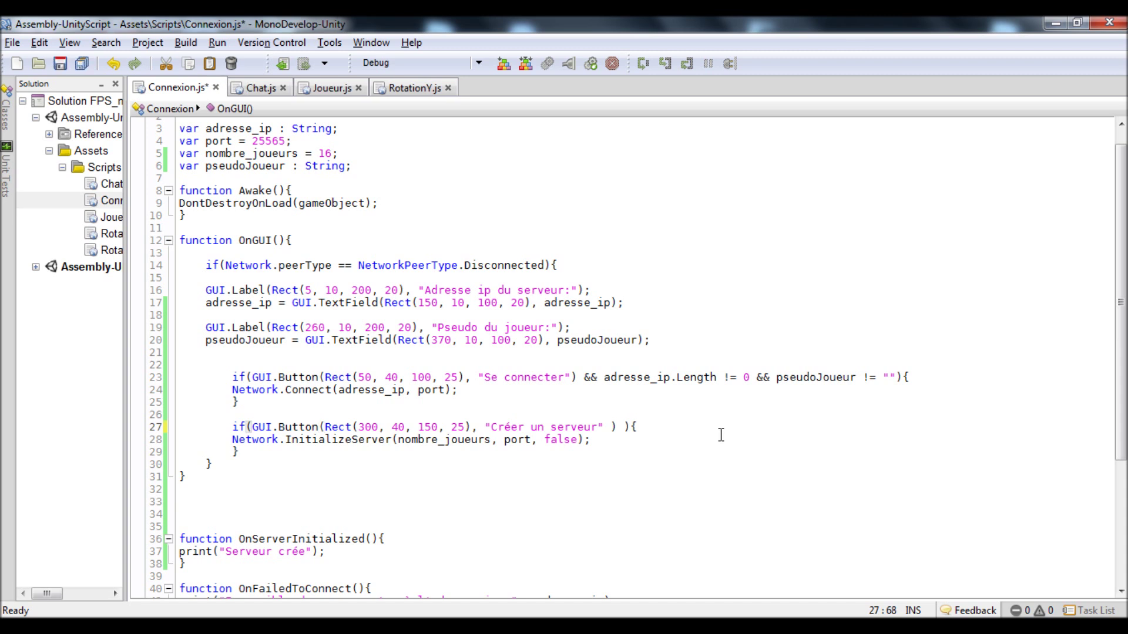
pyautogui.hotkey('ctrl', 'v')
pyautogui.hotkey('ctrl', 's')
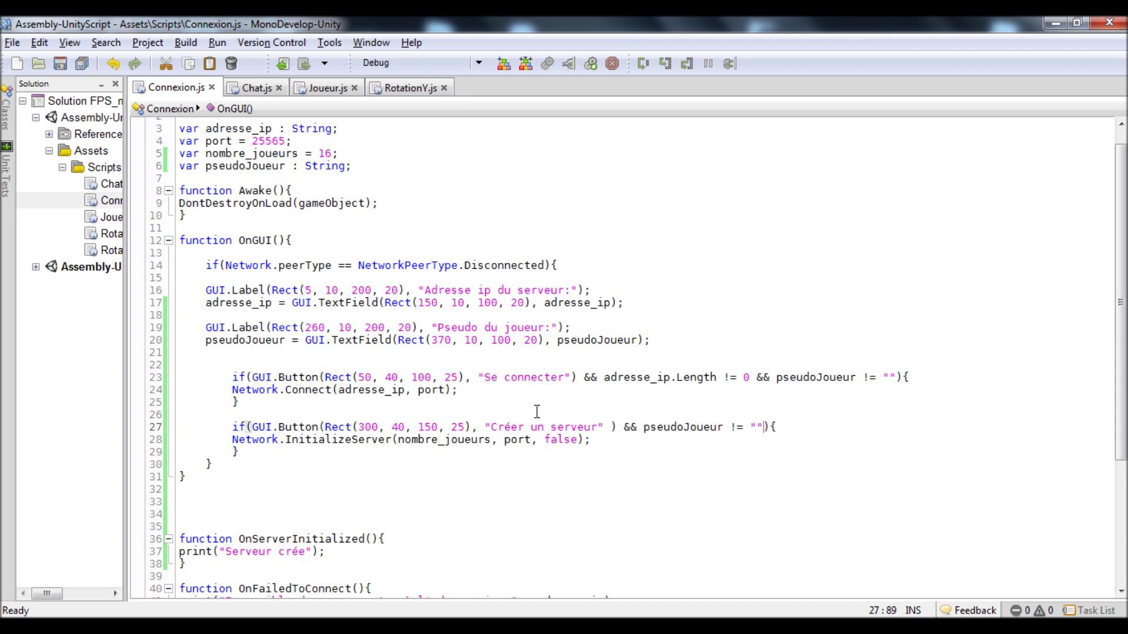
pyautogui.hotkey('alt', 'Tab')
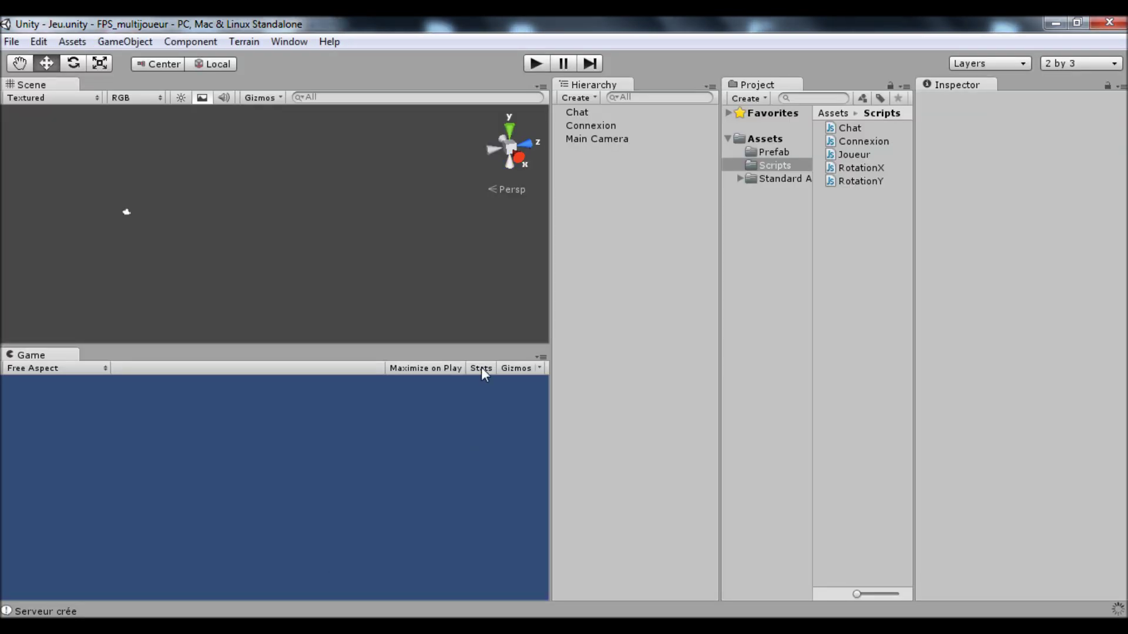
pyautogui.click(534, 64)
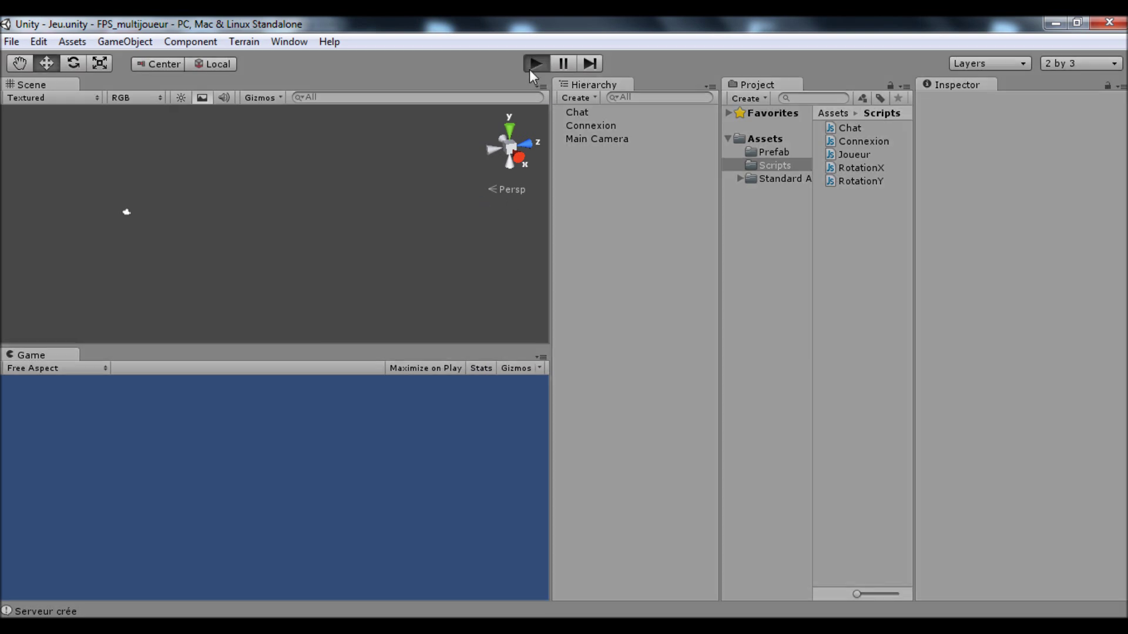
pyautogui.click(368, 390)
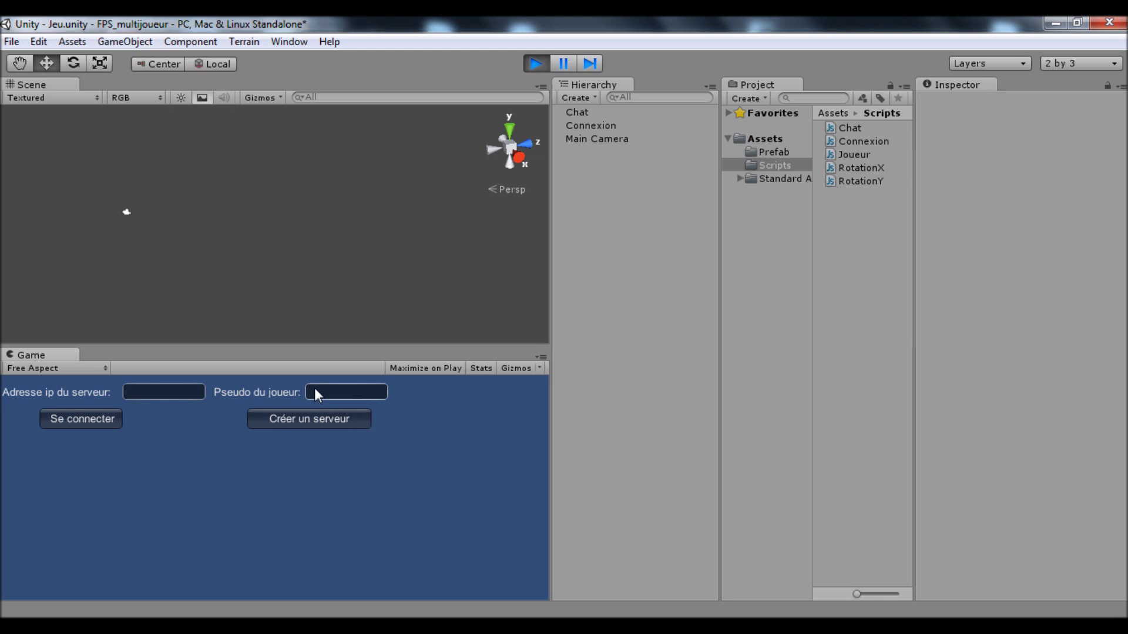
pyautogui.write('massaiTHEdog')
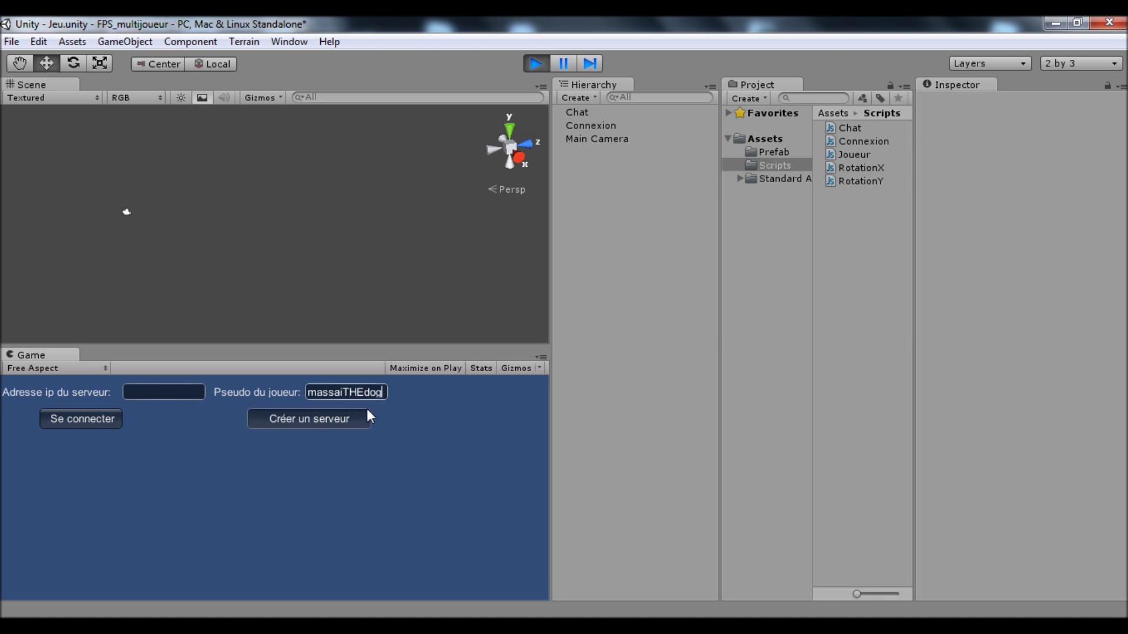
pyautogui.click(367, 408)
pyautogui.click(541, 59)
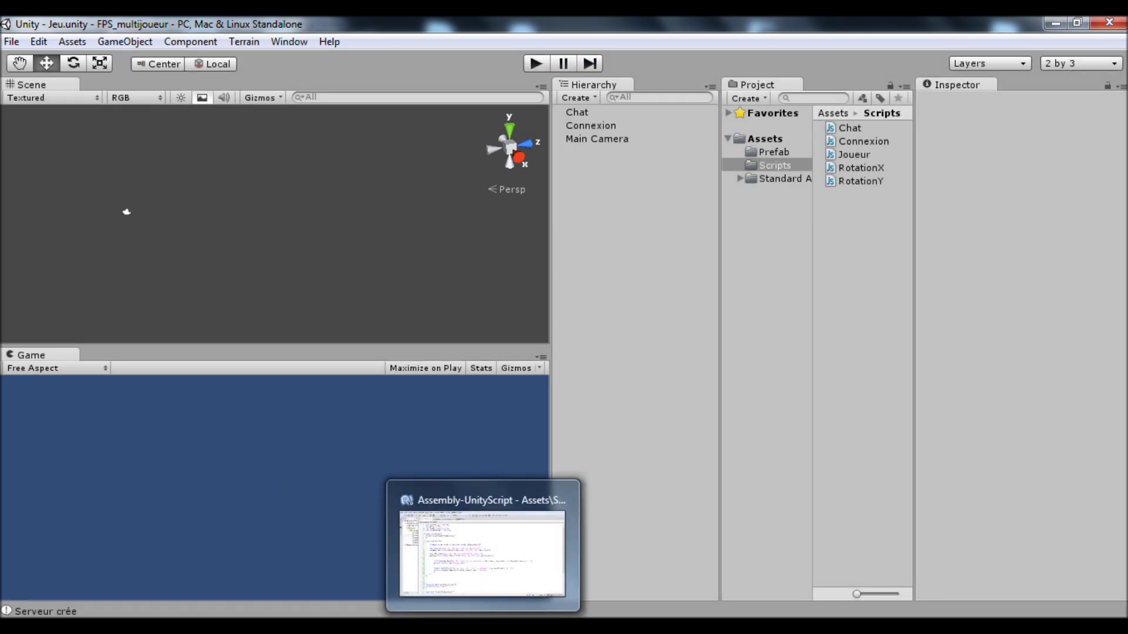
# Delete the finished pseudo item and its empty line from the A faire.txt to-do list
pyautogui.hotkey('alt', 'Tab')
pyautogui.press('BackSpace')
pyautogui.press('Delete')
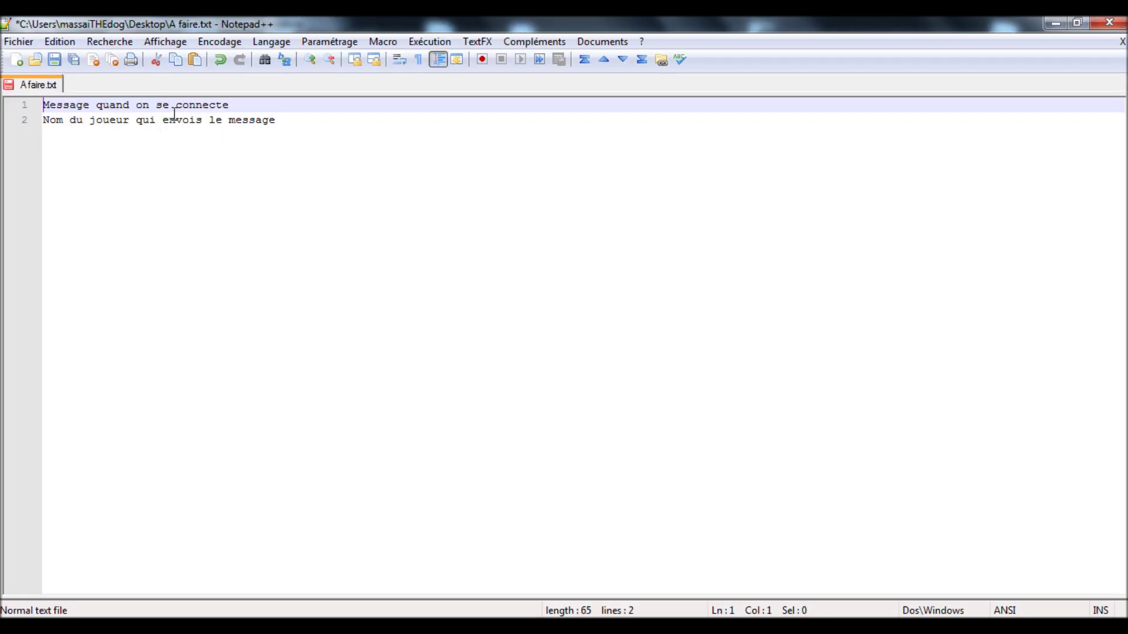
pyautogui.moveTo(252, 106); pyautogui.dragTo(34, 105)
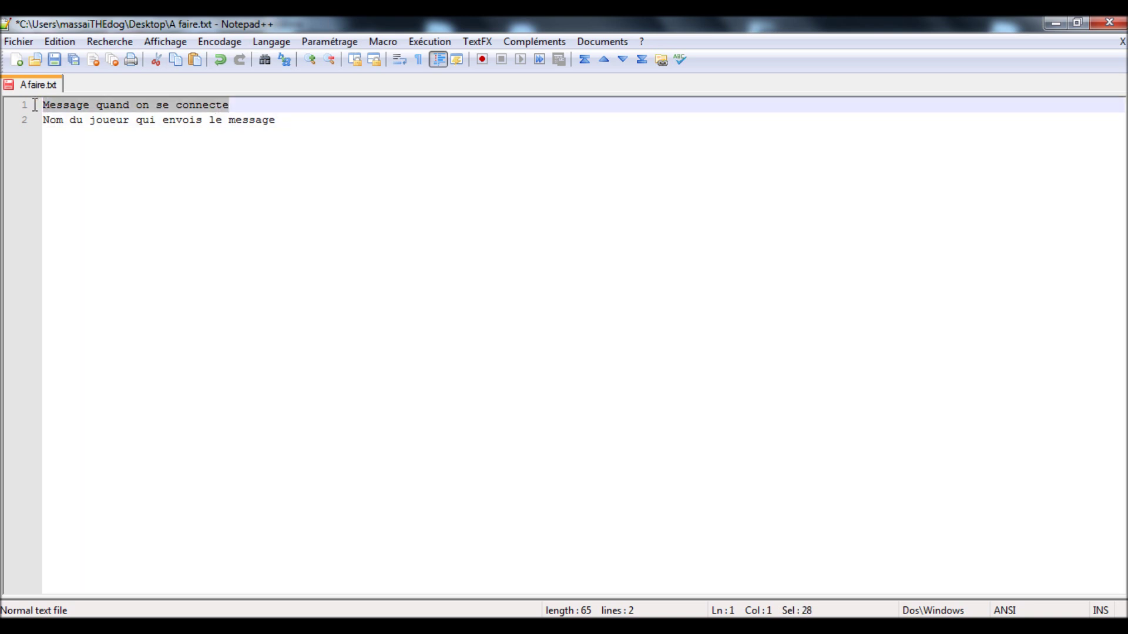
# Go back to MonoDevelop and bring up the Chat.js script
pyautogui.hotkey('alt', 'Tab')
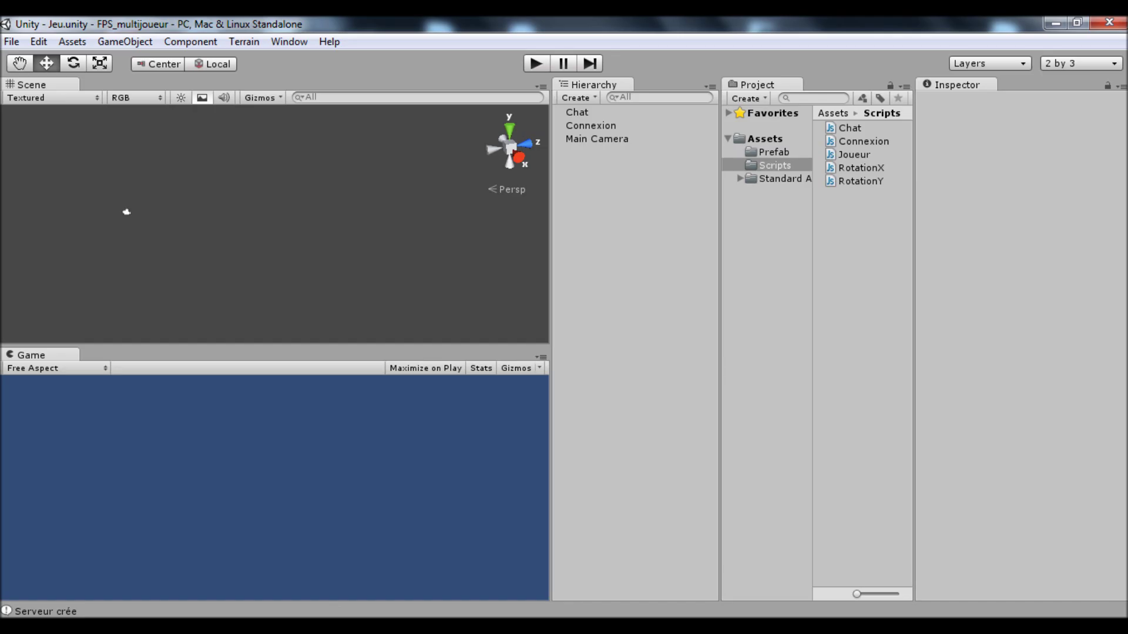
pyautogui.hotkey('alt', 'Tab')
pyautogui.click(264, 88)
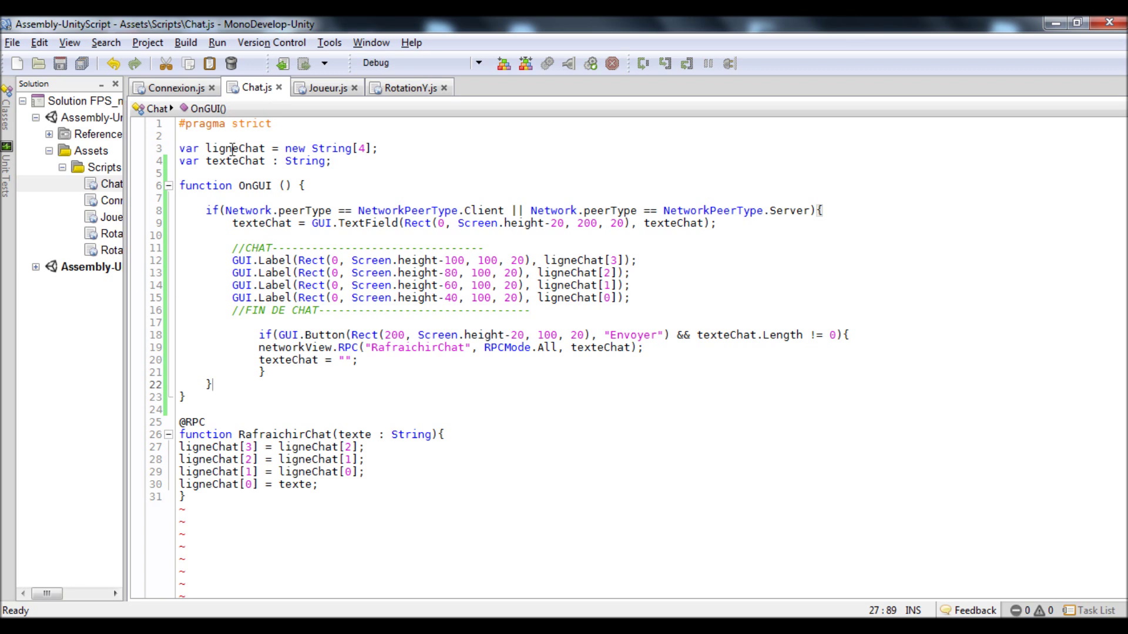
# Declare var chat : GameObject; after pseudoJoueur in Connexion.js and save
pyautogui.click(170, 88)
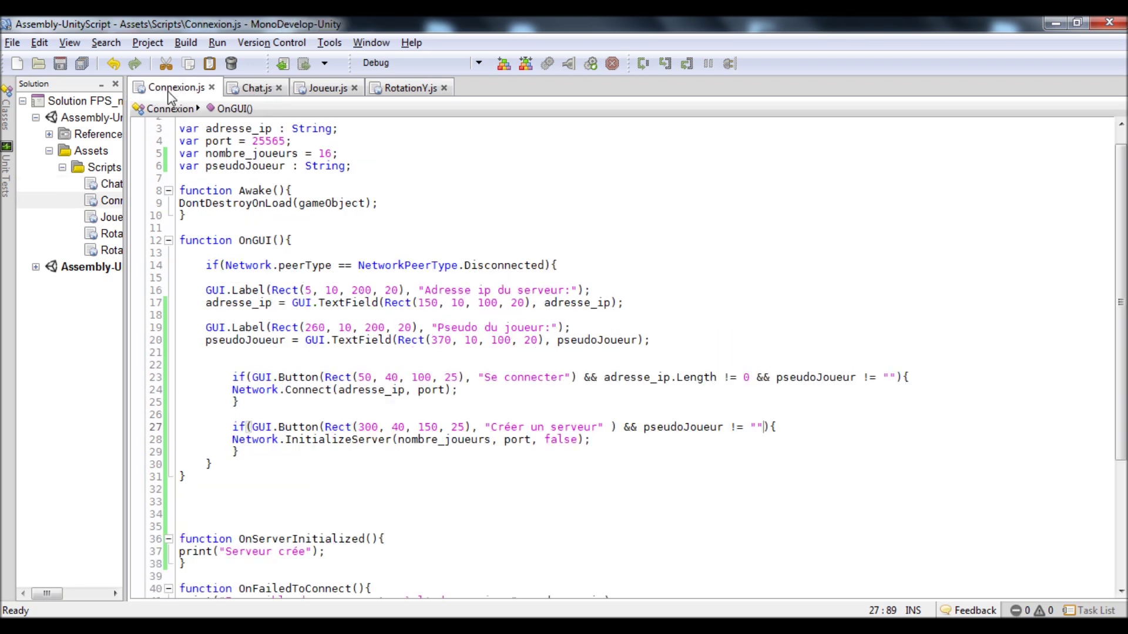
pyautogui.click(405, 539)
pyautogui.click(393, 166)
pyautogui.press('Return')
pyautogui.write('var')
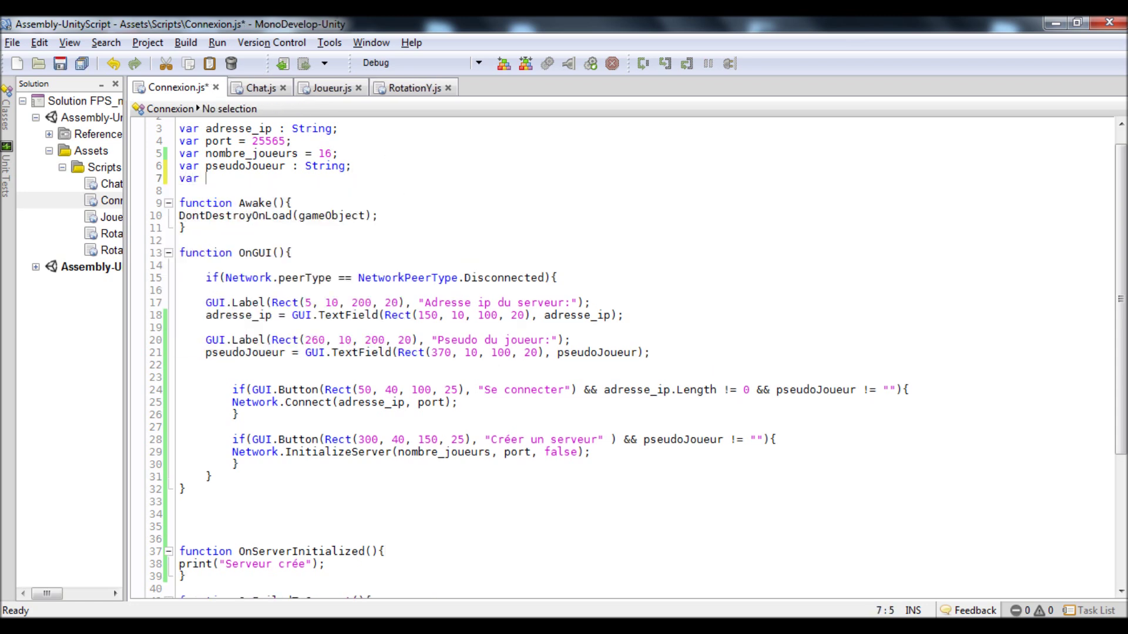
pyautogui.write('at : Gameo')
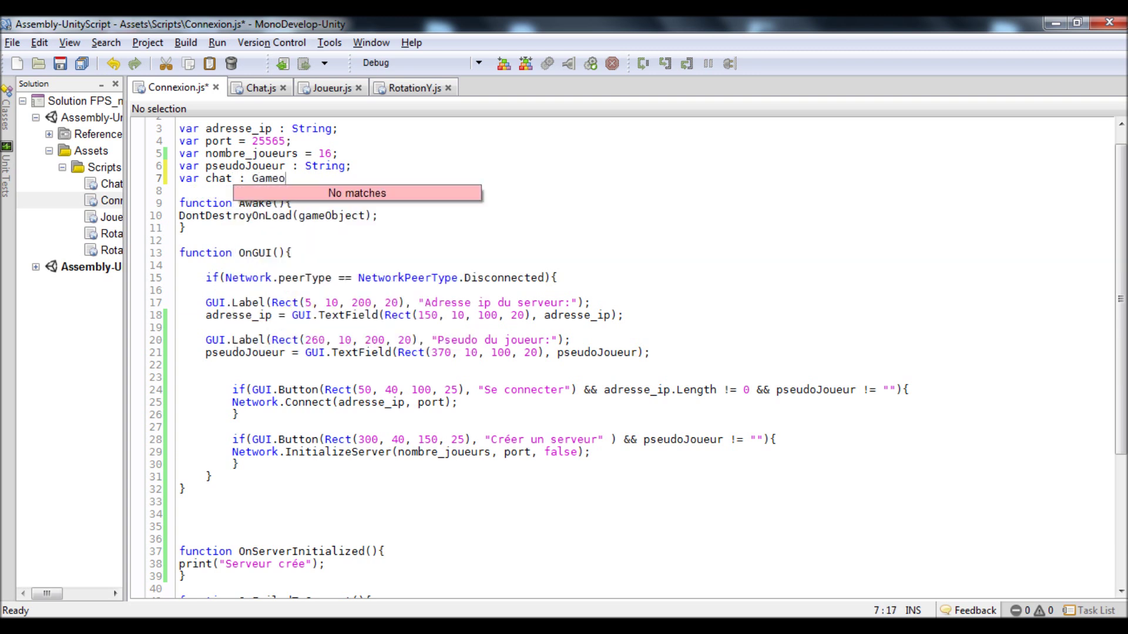
pyautogui.press('BackSpace')
pyautogui.write('Objec')
pyautogui.write('t;')
pyautogui.hotkey('ctrl', 's')
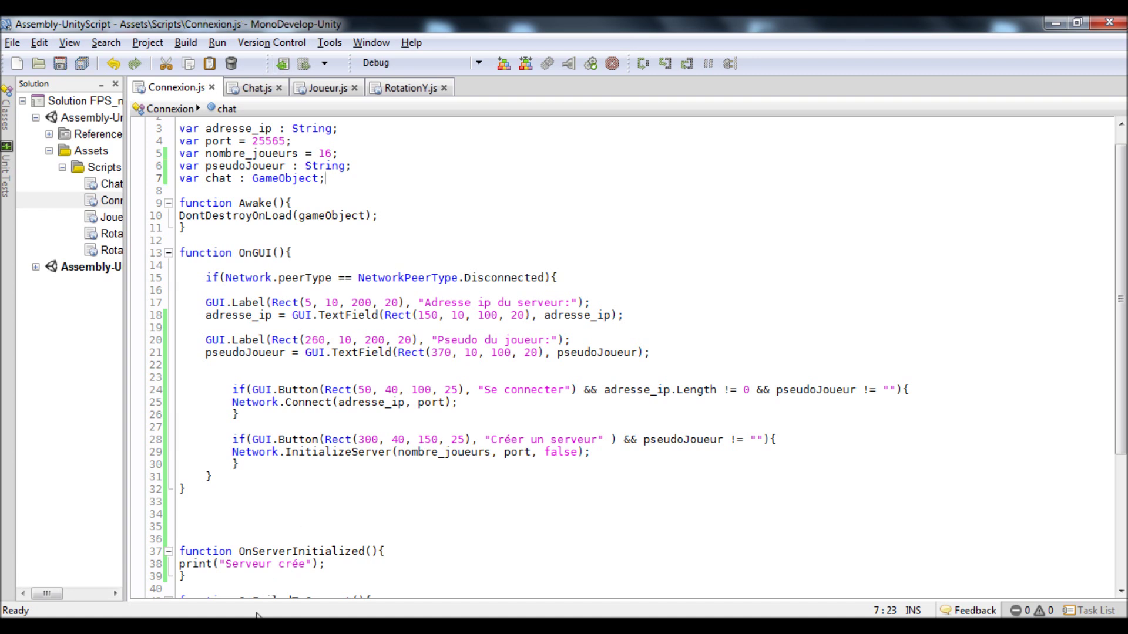
# In Unity, drag the Chat object into the Connexion script's Chat field
pyautogui.hotkey('alt', 'Tab')
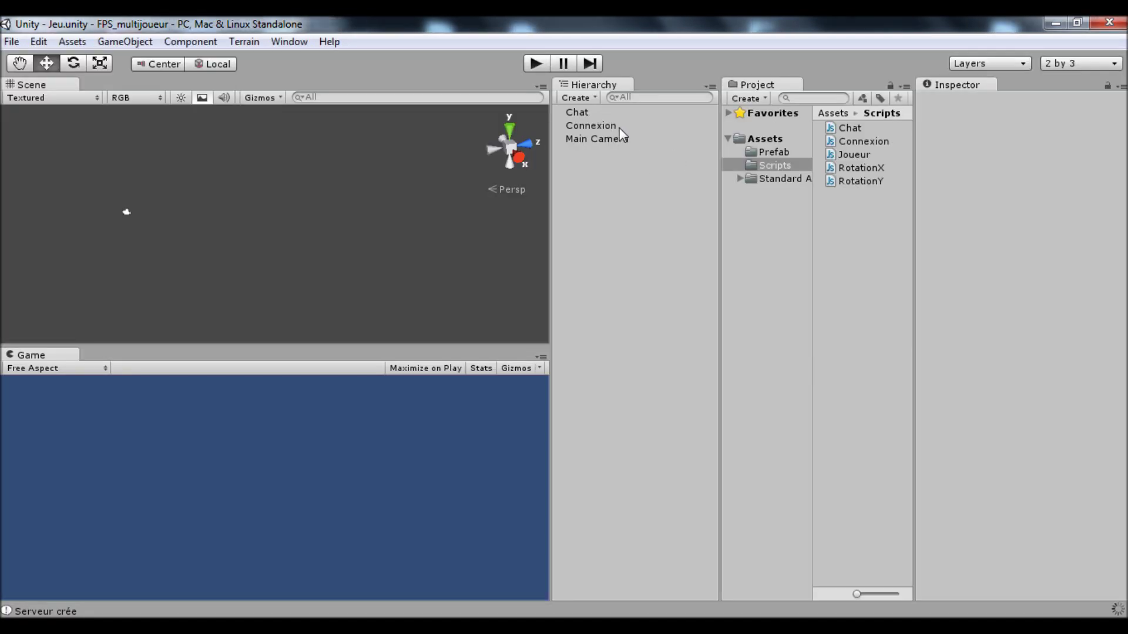
pyautogui.click(591, 110)
pyautogui.press('Down')
pyautogui.moveTo(594, 111); pyautogui.dragTo(1039, 323)
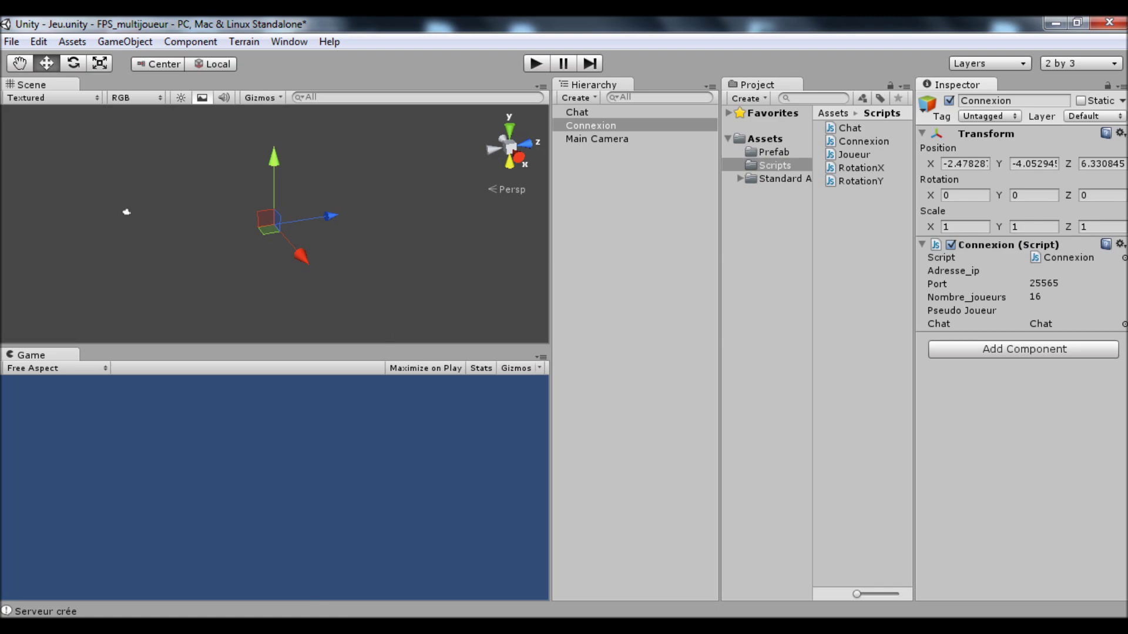
# Return to MonoDevelop and bring up the Chat.js script
pyautogui.click(258, 626)
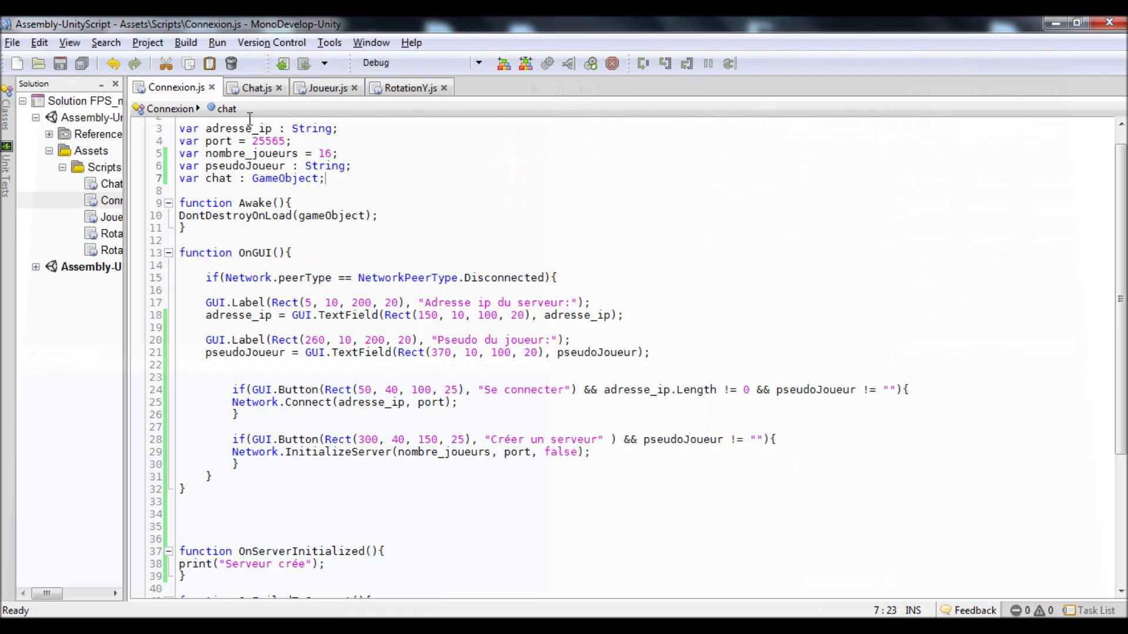
pyautogui.click(487, 616)
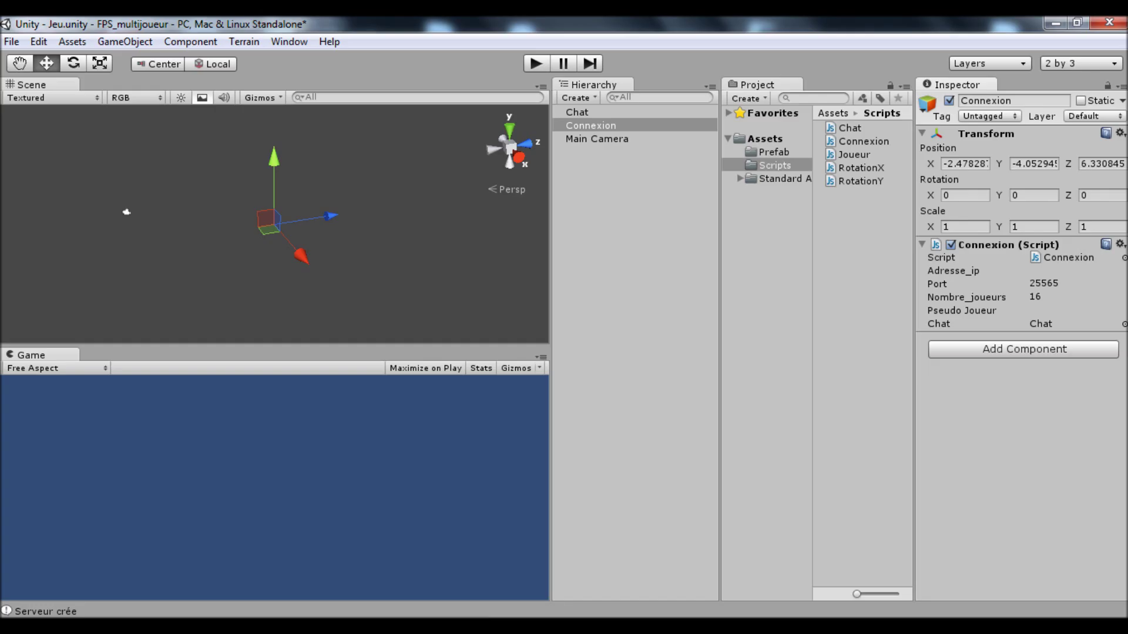
pyautogui.click(258, 626)
pyautogui.scroll(-3, 374, 299)
pyautogui.scroll(3, 375, 299)
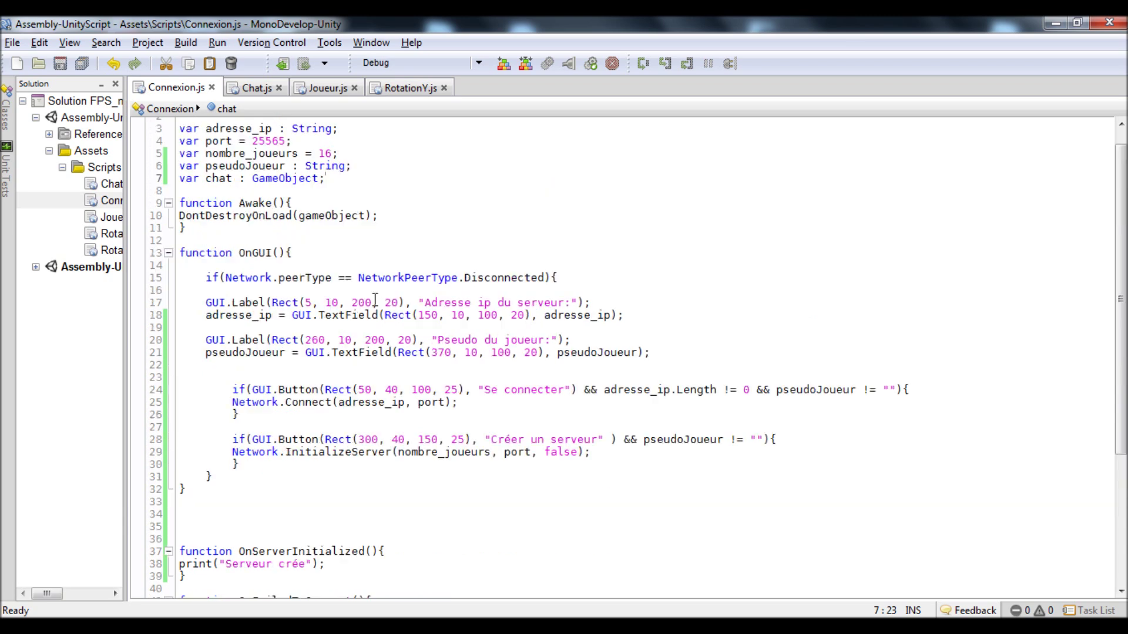
pyautogui.click(250, 91)
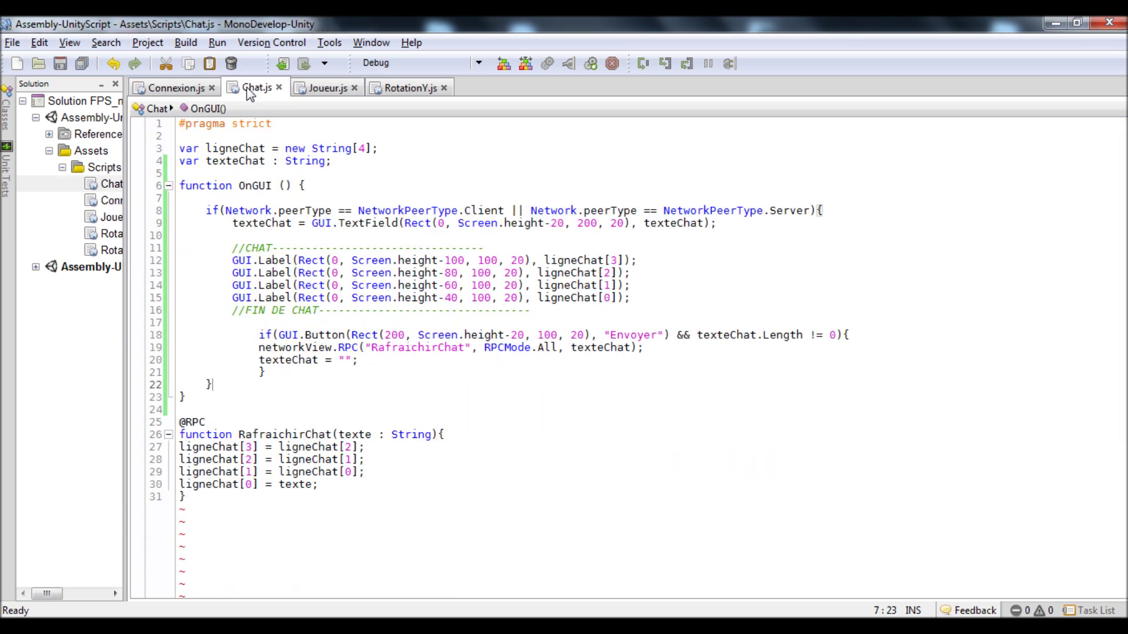
# Add an empty function Connecte(nom : String){ } below OnGUI in Chat.js and save
pyautogui.click(223, 397)
pyautogui.press('Return')
pyautogui.press('Return')
pyautogui.write('function ')
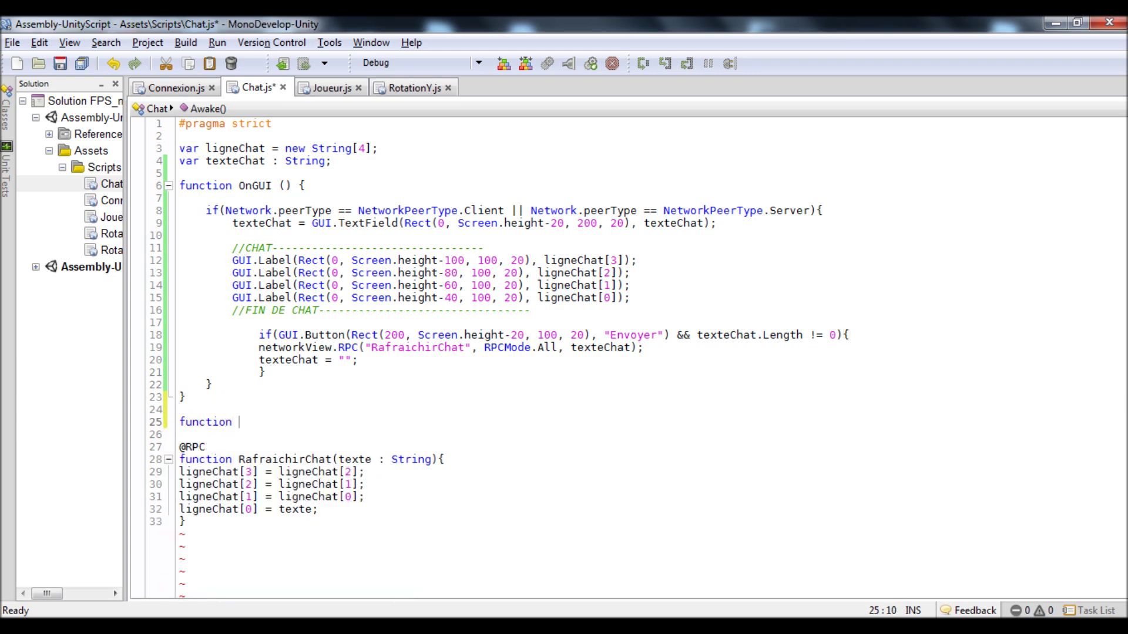
pyautogui.write('Connecte()')
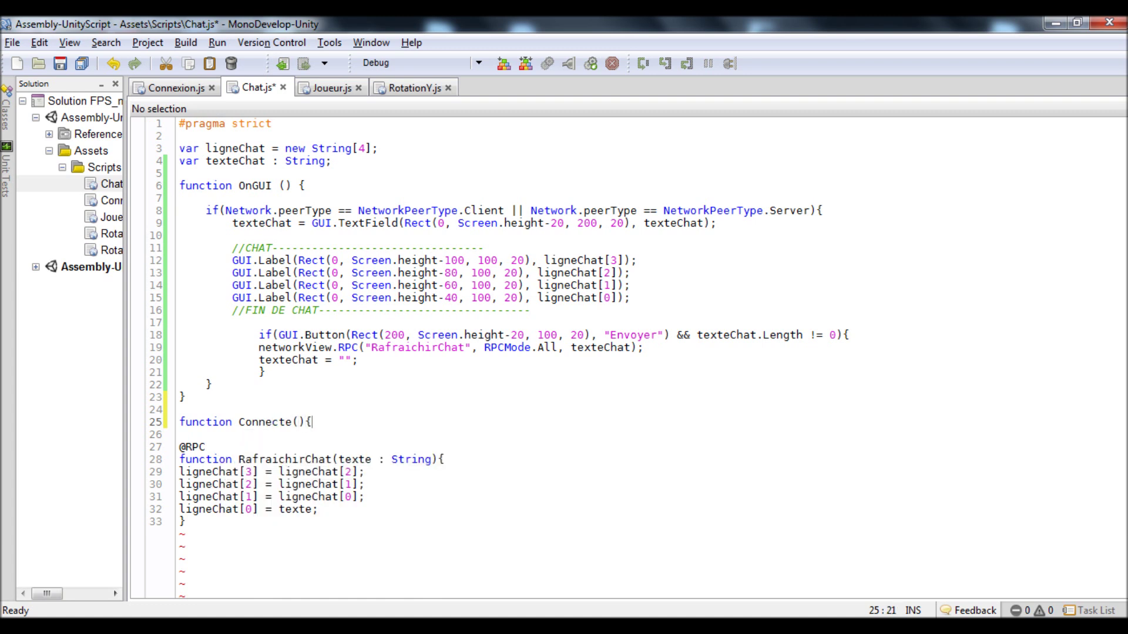
pyautogui.write('{')
pyautogui.press('Return')
pyautogui.press('Return')
pyautogui.write('}')
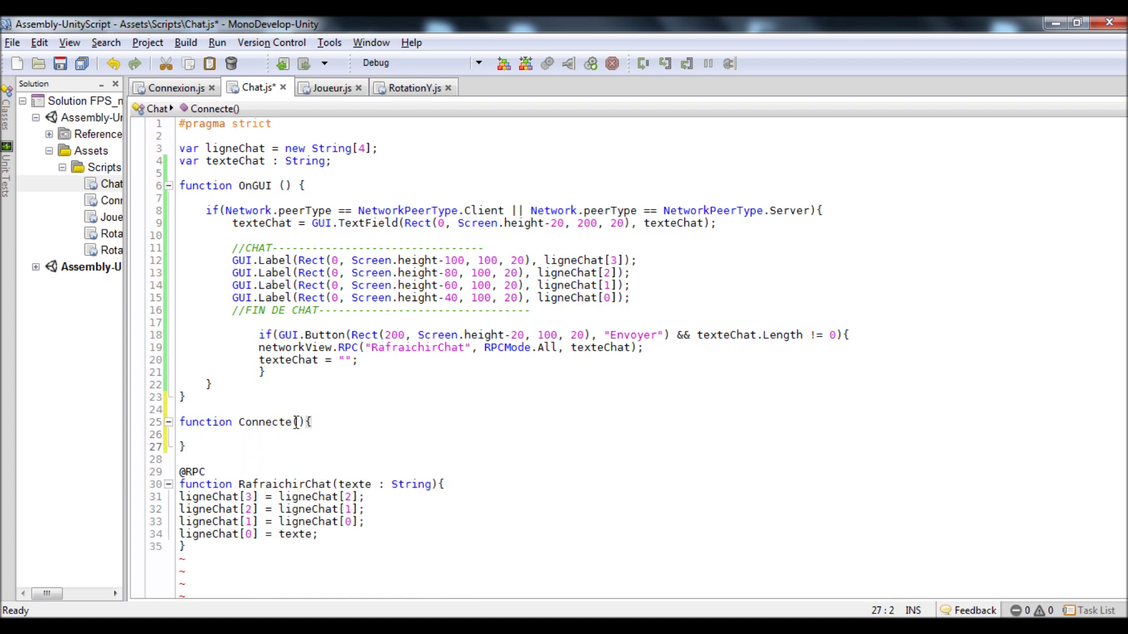
pyautogui.click(297, 423)
pyautogui.write('nom ')
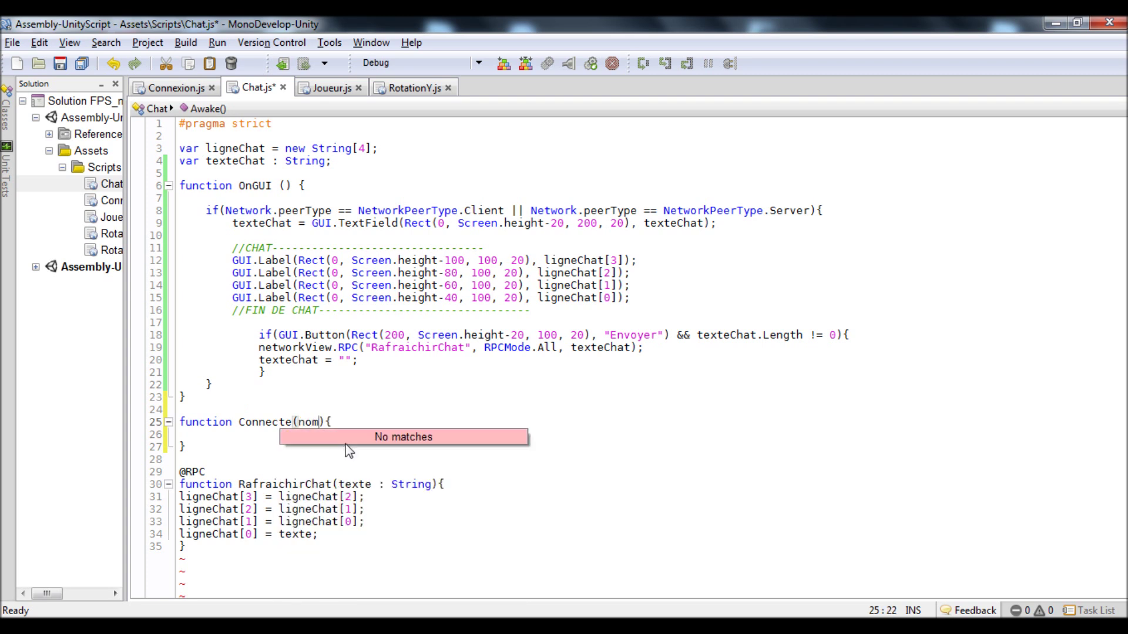
pyautogui.write(': String')
pyautogui.hotkey('ctrl', 's')
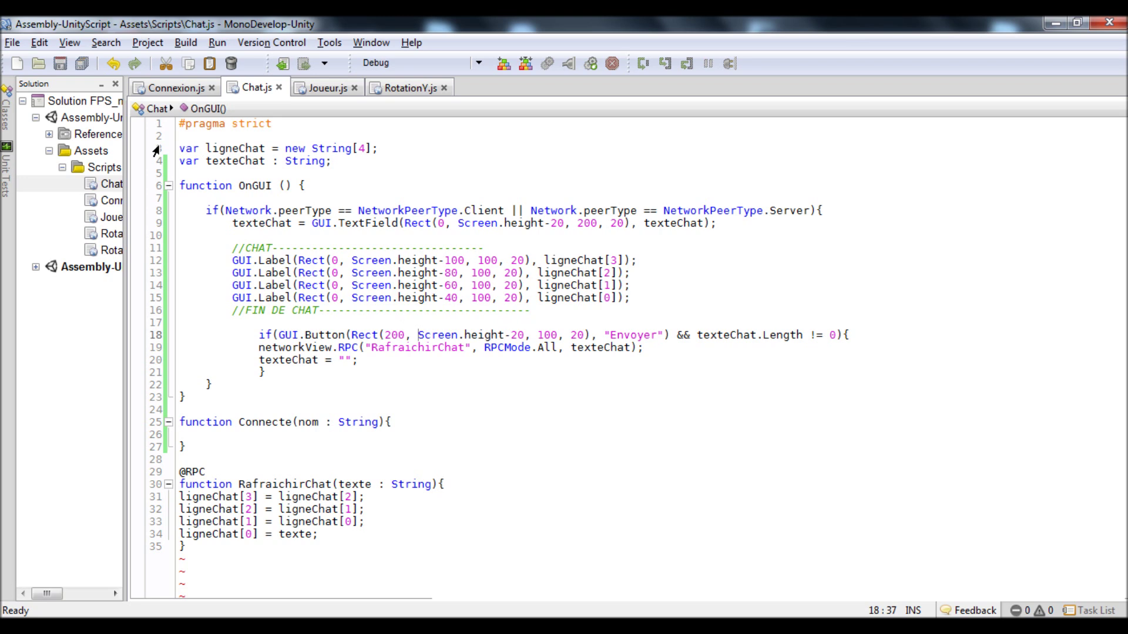
pyautogui.click(157, 89)
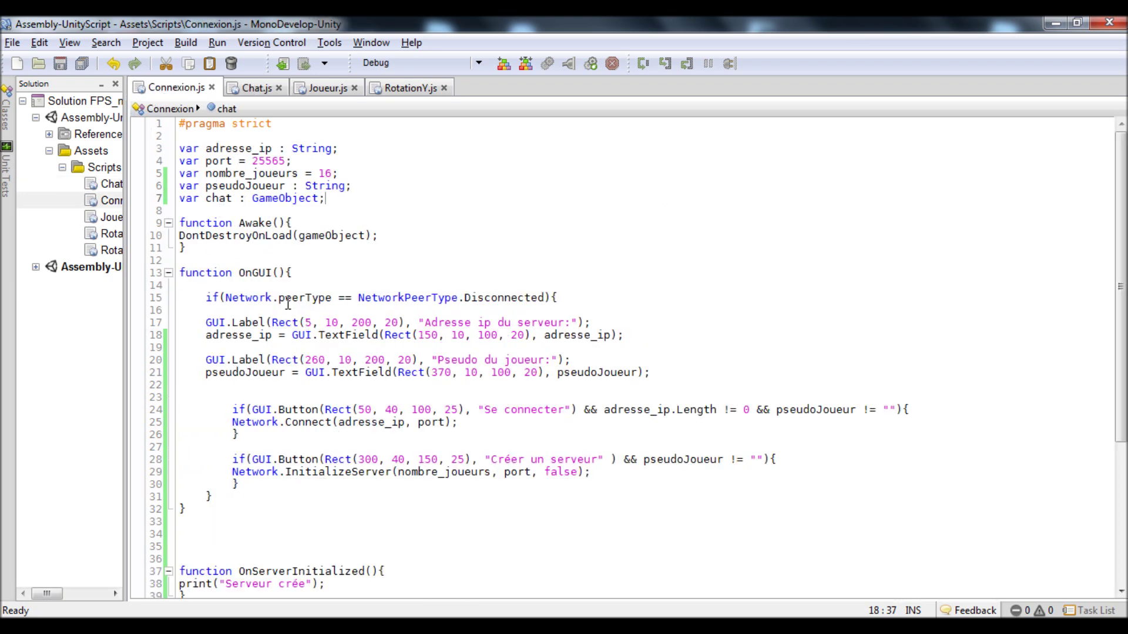
# Add chat.SendMessage("Connecte", pseudoJoueur); after the server-created print in OnServerInitialized and save
pyautogui.click(248, 89)
pyautogui.click(176, 89)
pyautogui.scroll(-3, 333, 423)
pyautogui.click(338, 469)
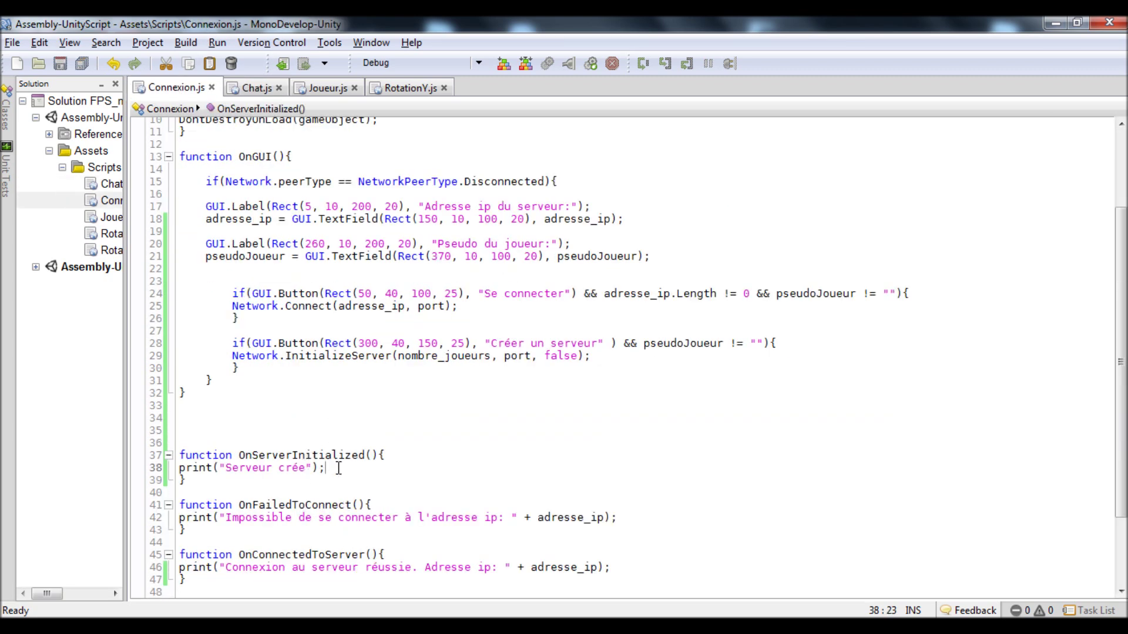
pyautogui.press('Return')
pyautogui.write('ch')
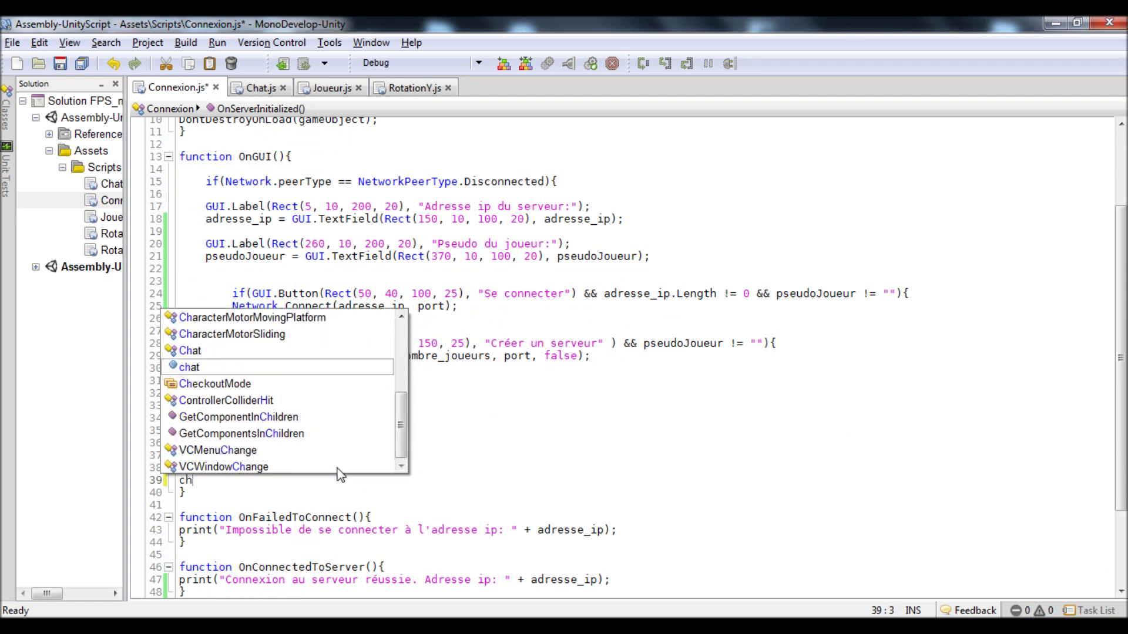
pyautogui.write('at.')
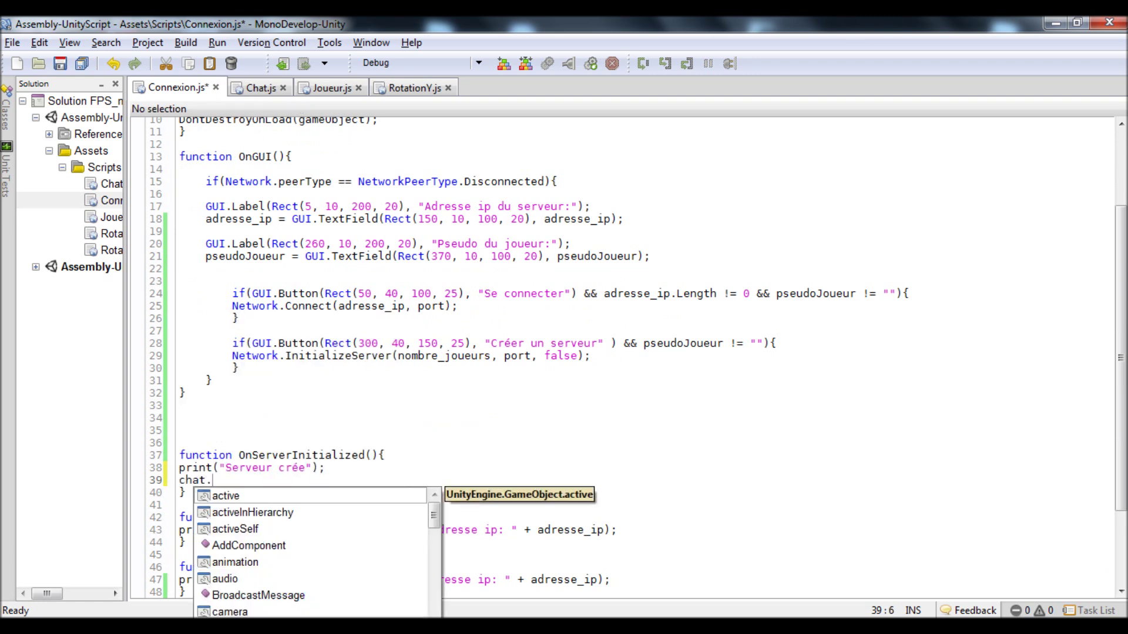
pyautogui.write('Send')
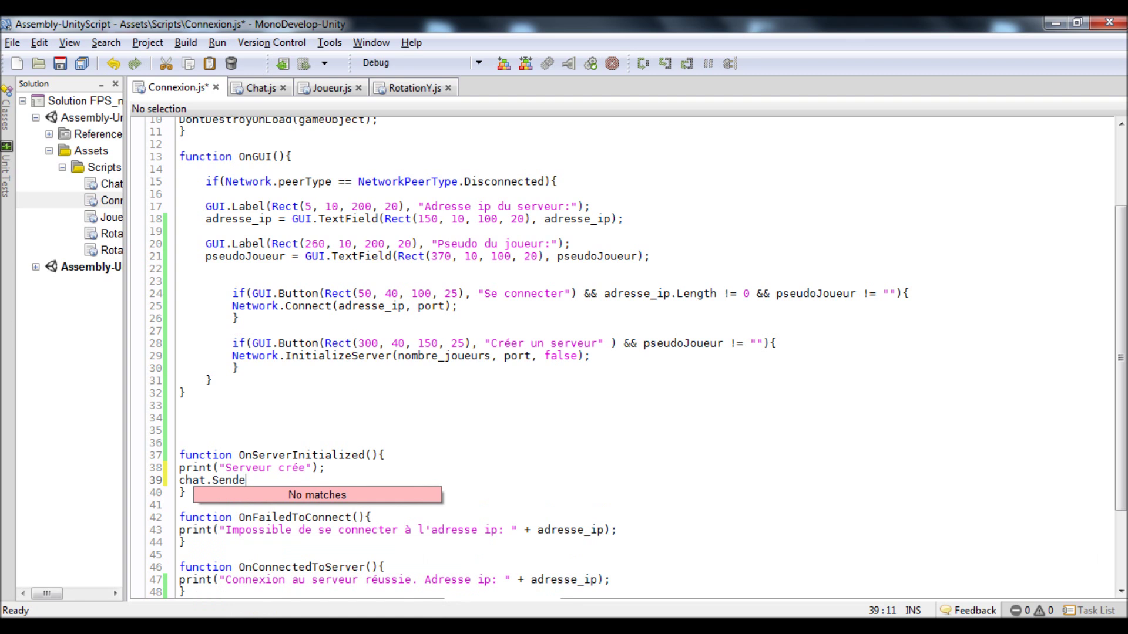
pyautogui.write('Message')
pyautogui.press('Return')
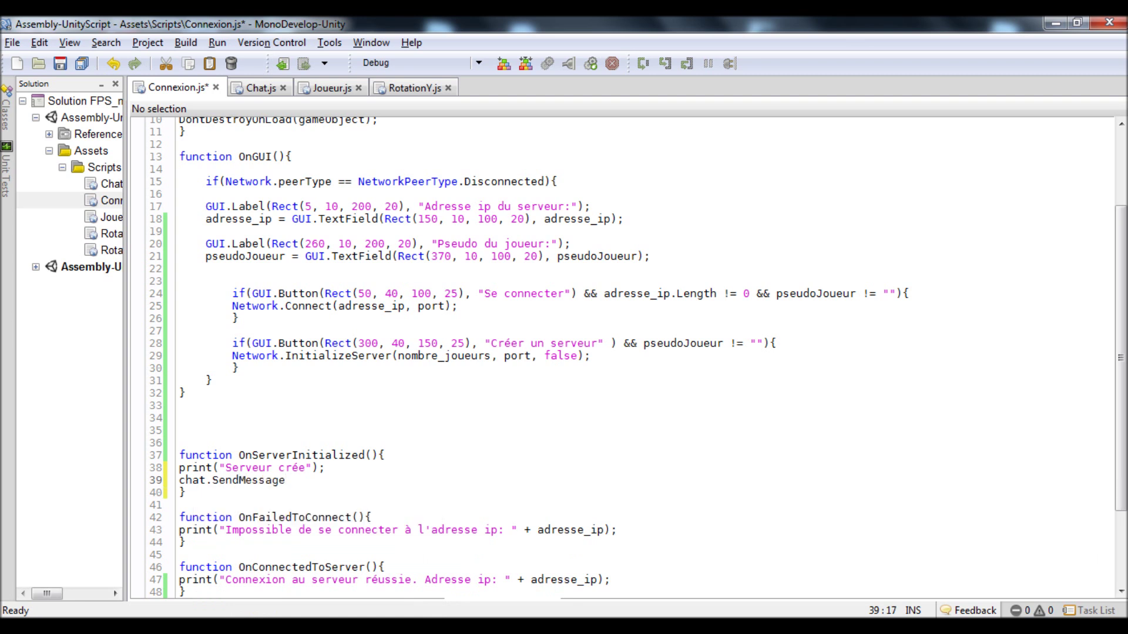
pyautogui.write('();')
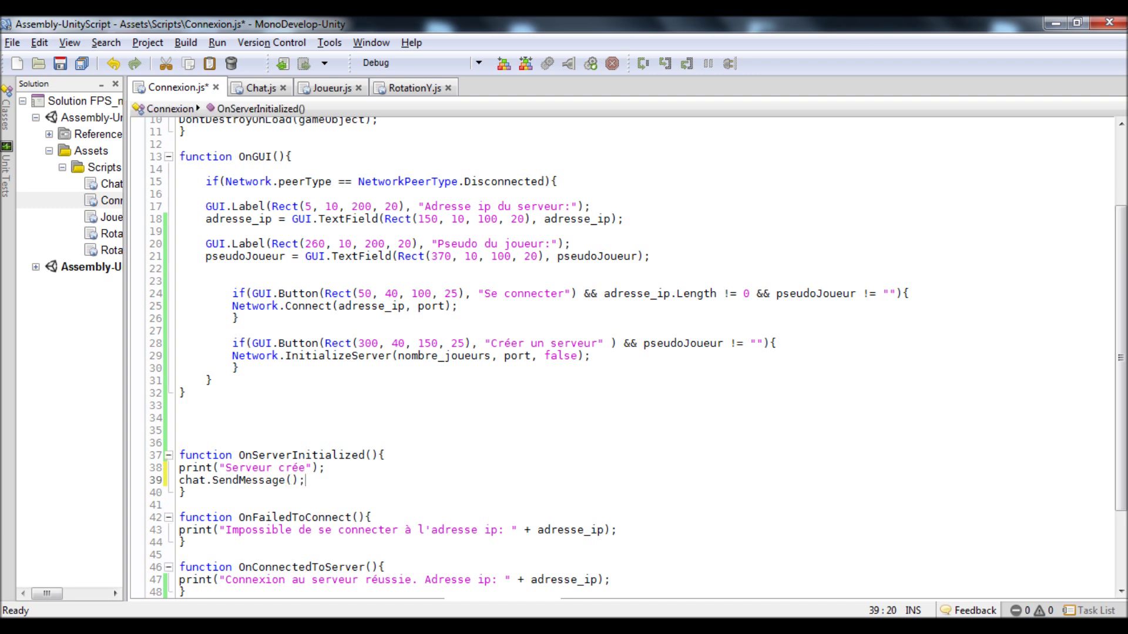
pyautogui.hotkey('ctrl', 's')
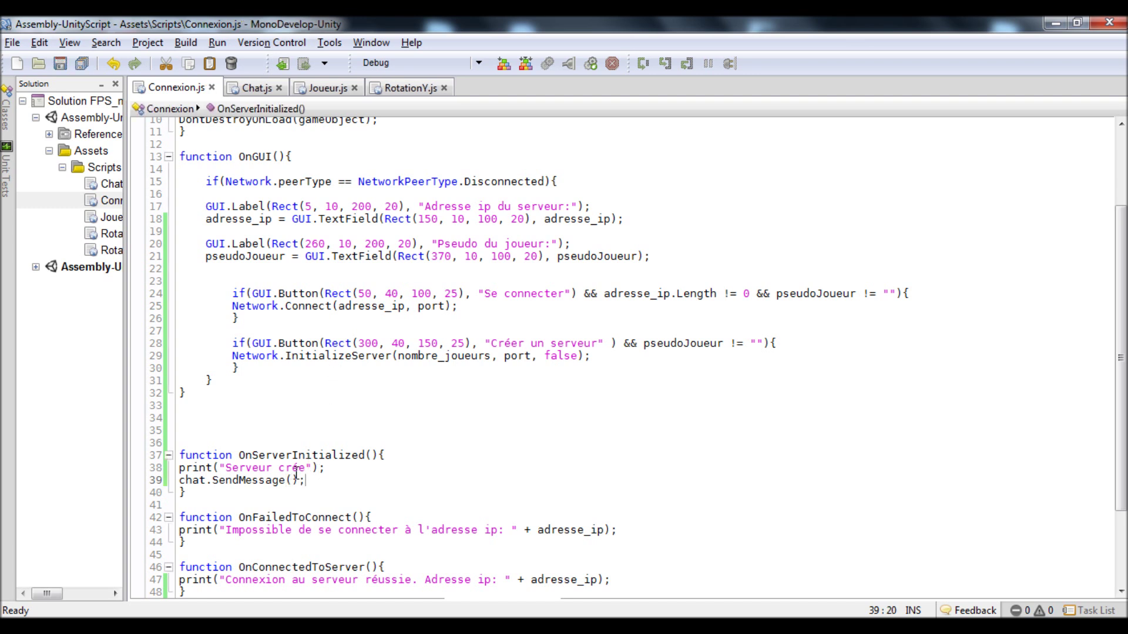
pyautogui.press('Left')
pyautogui.press('Left')
pyautogui.write('"Connecte')
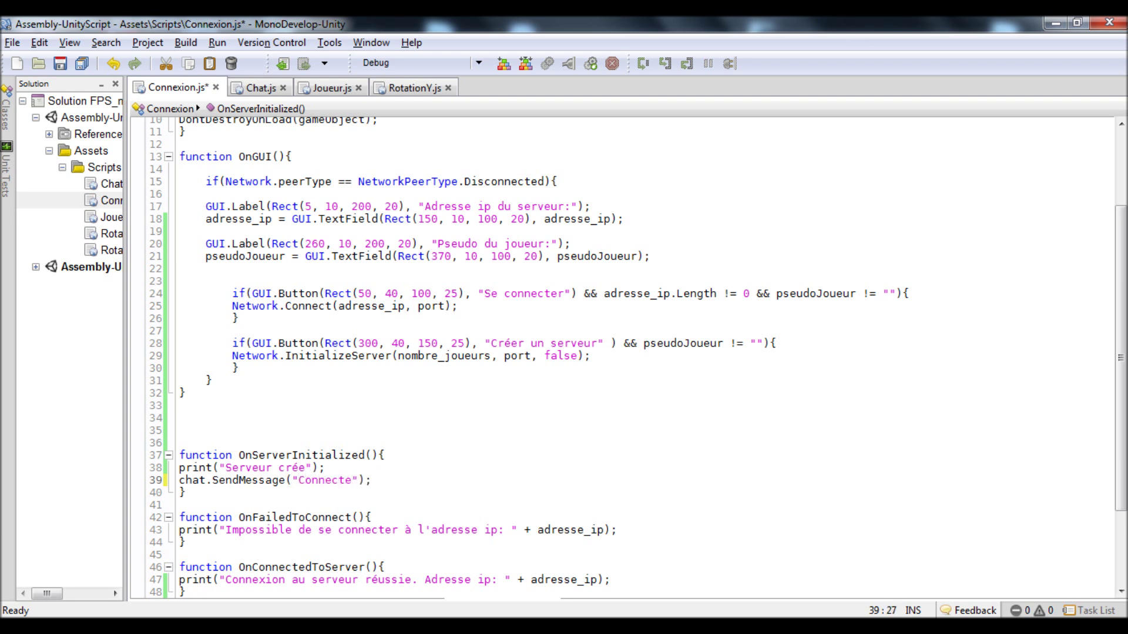
pyautogui.write('", pseudoJoueur')
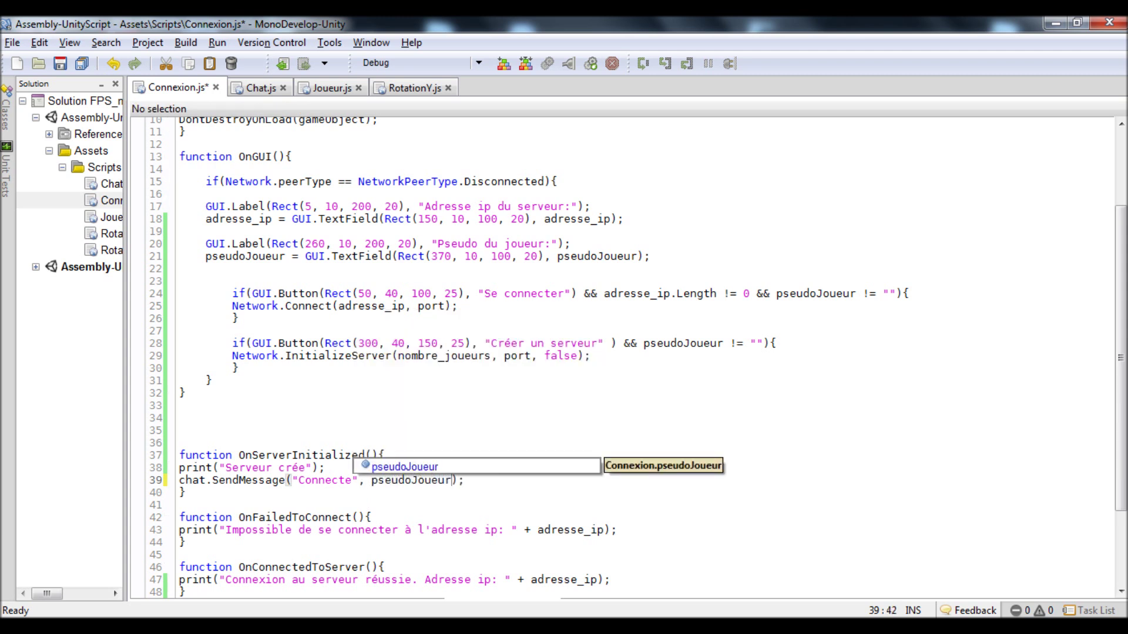
pyautogui.press('Escape')
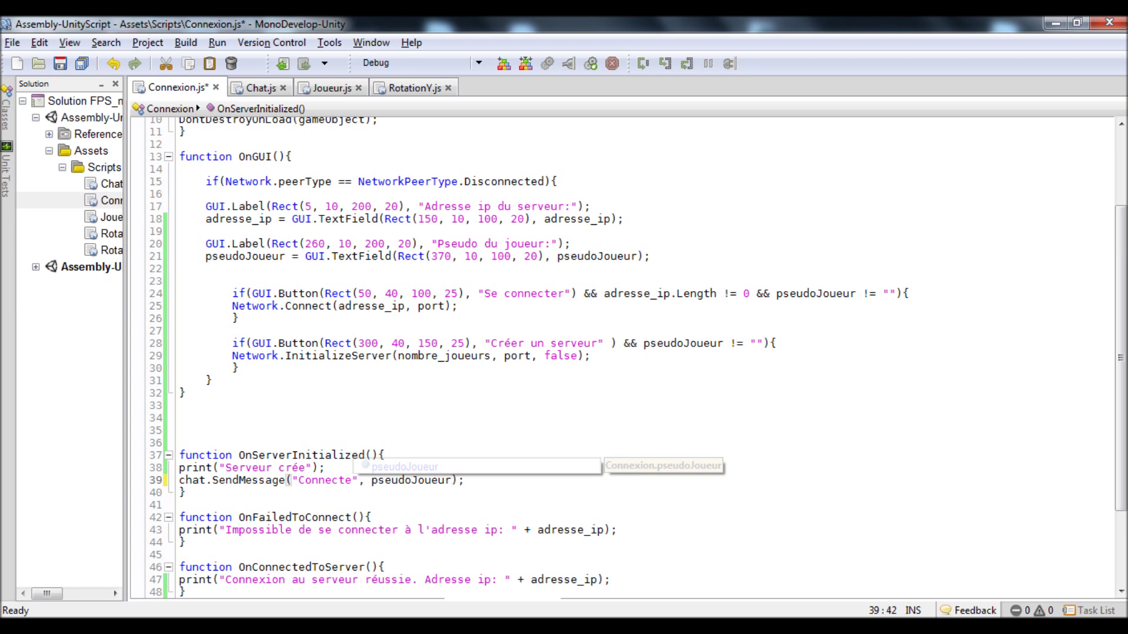
pyautogui.hotkey('ctrl', 's')
# Paste the same SendMessage call into OnConnectedToServer after its success print and save
pyautogui.moveTo(464, 481)
pyautogui.mouseDown()
pyautogui.moveTo(177, 473)
pyautogui.moveTo(173, 483)
pyautogui.mouseUp()
pyautogui.hotkey('ctrl', 'c')
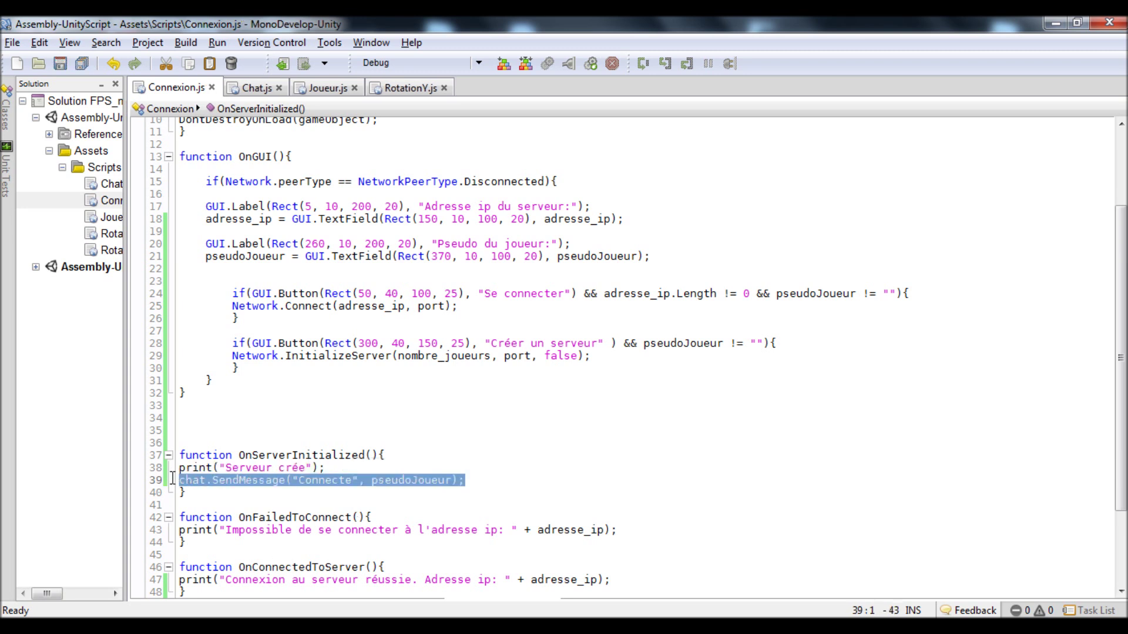
pyautogui.scroll(-2, 528, 488)
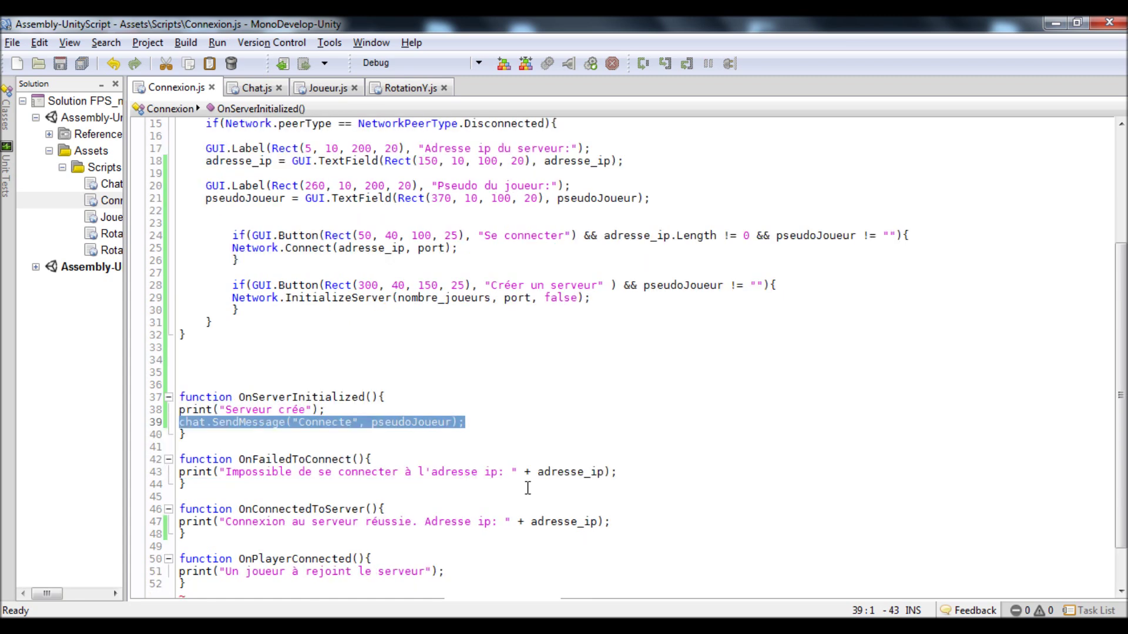
pyautogui.click(623, 521)
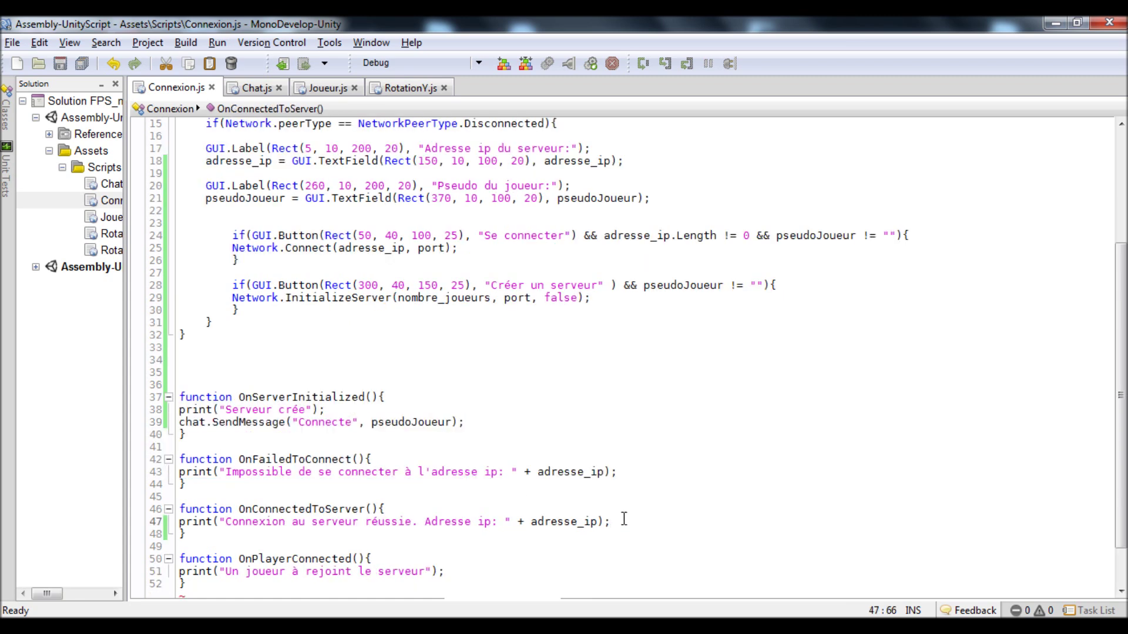
pyautogui.press('Return')
pyautogui.hotkey('ctrl', 'v')
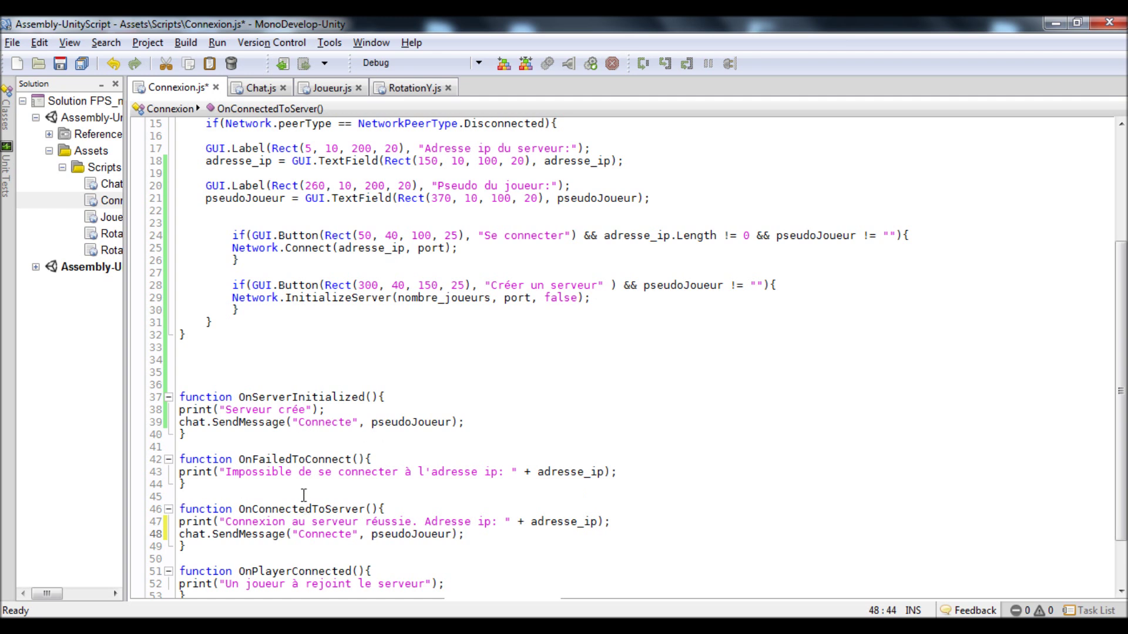
pyautogui.hotkey('ctrl', 's')
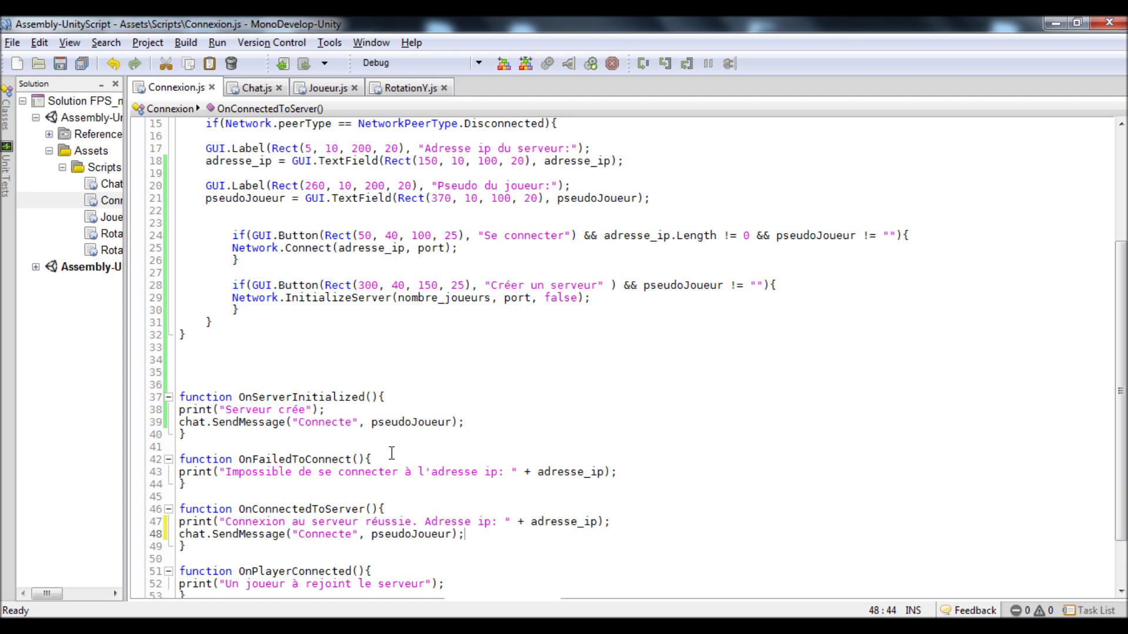
pyautogui.click(263, 88)
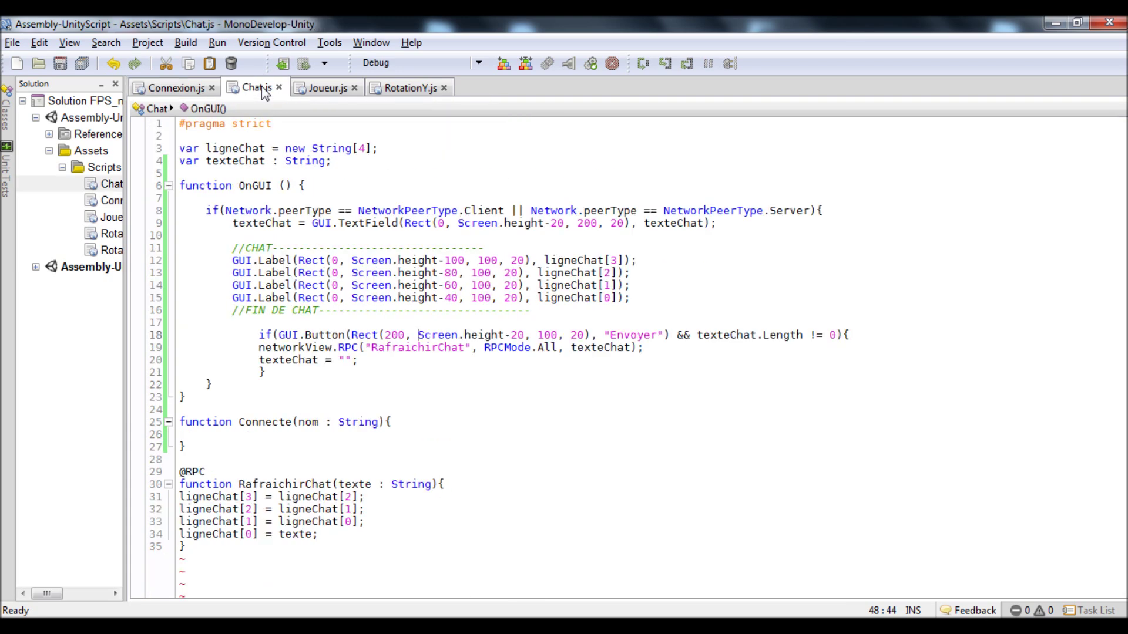
# Inside Connecte, add nom += " s'est connecté"; and save Chat.js
pyautogui.click(198, 436)
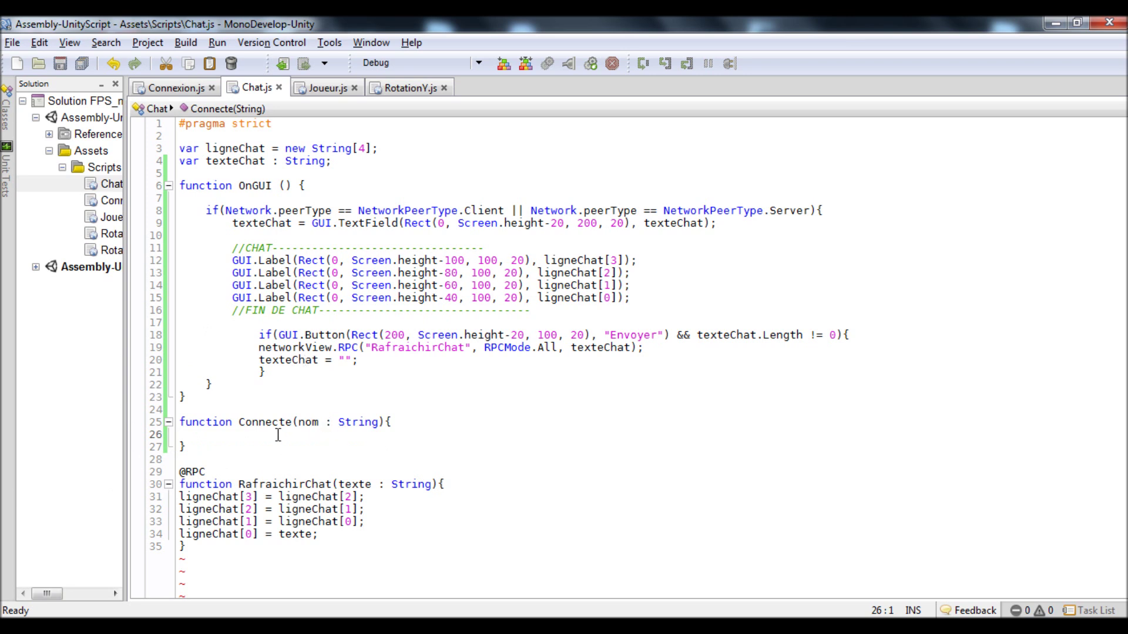
pyautogui.write('nom += "";')
pyautogui.click(232, 434)
pyautogui.write('s\'est connecté";')
pyautogui.hotkey('ctrl', 's')
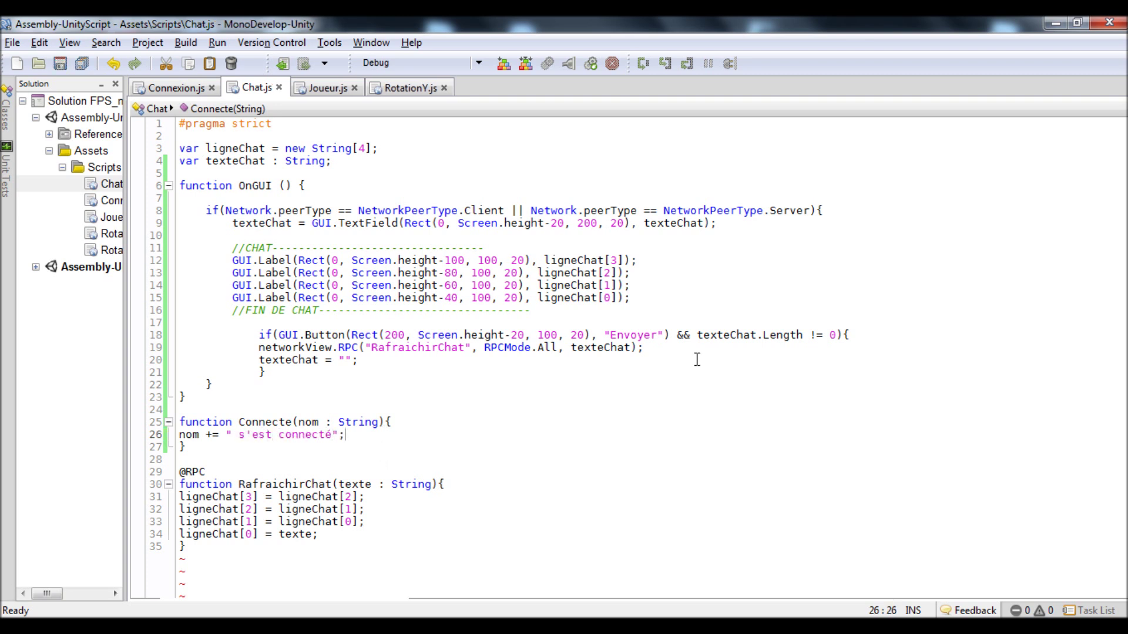
# Copy the RafraichirChat networkView.RPC line into Connecte with nom instead of texteChat, and save
pyautogui.moveTo(666, 347); pyautogui.dragTo(262, 347)
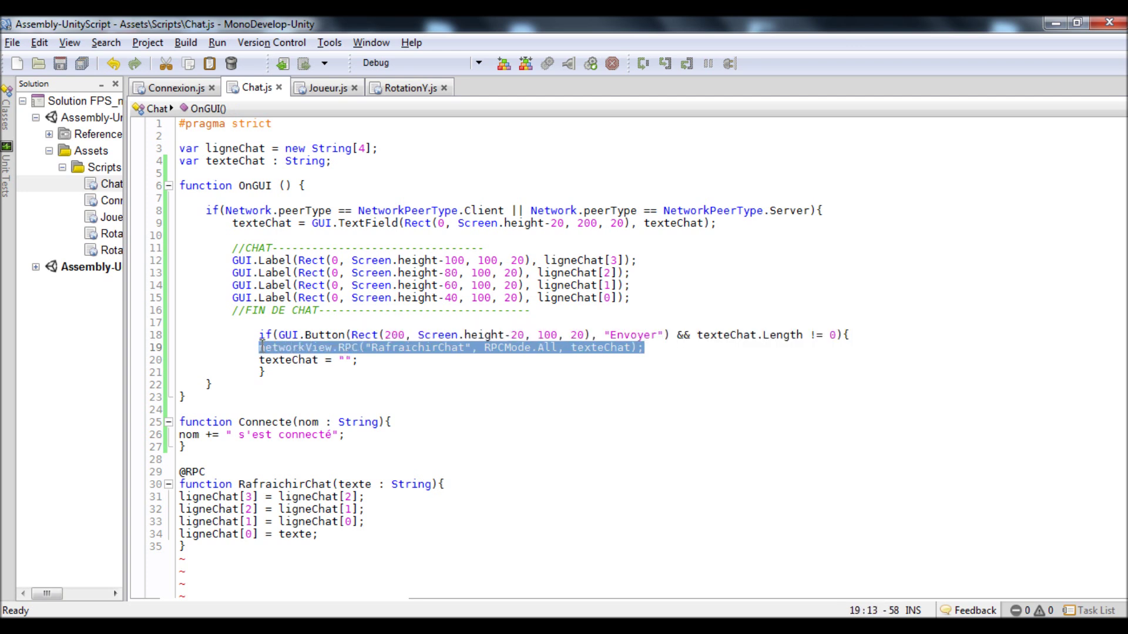
pyautogui.click(371, 432)
pyautogui.press('Return')
pyautogui.write('networkView.RPC("RafraichirChat", RPCMode.All, texteChat);')
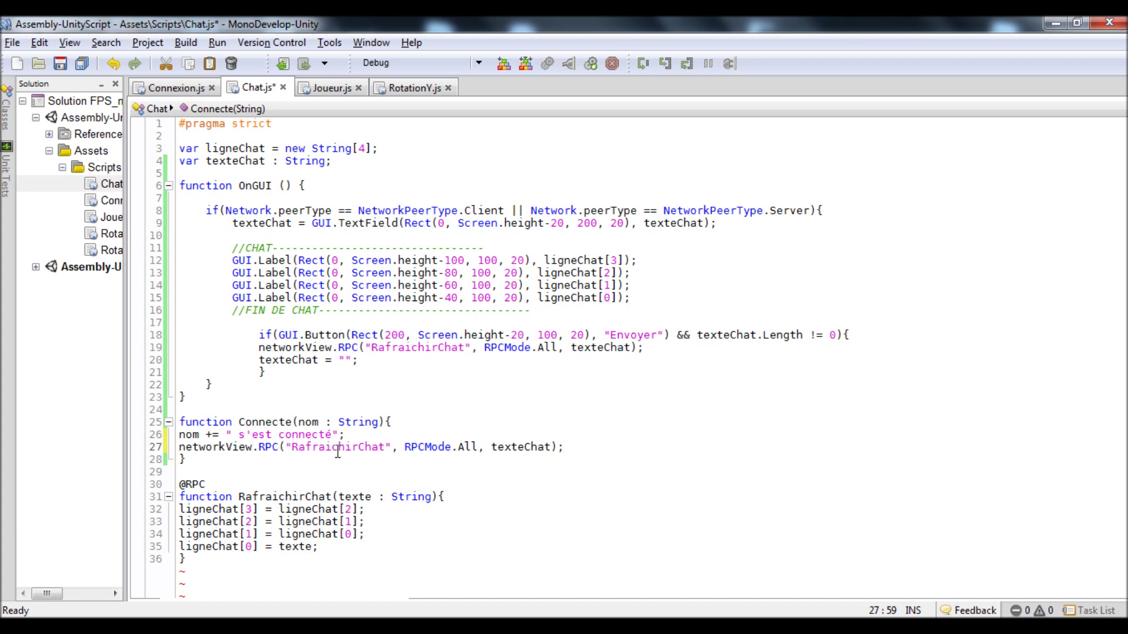
pyautogui.moveTo(552, 447); pyautogui.dragTo(492, 448)
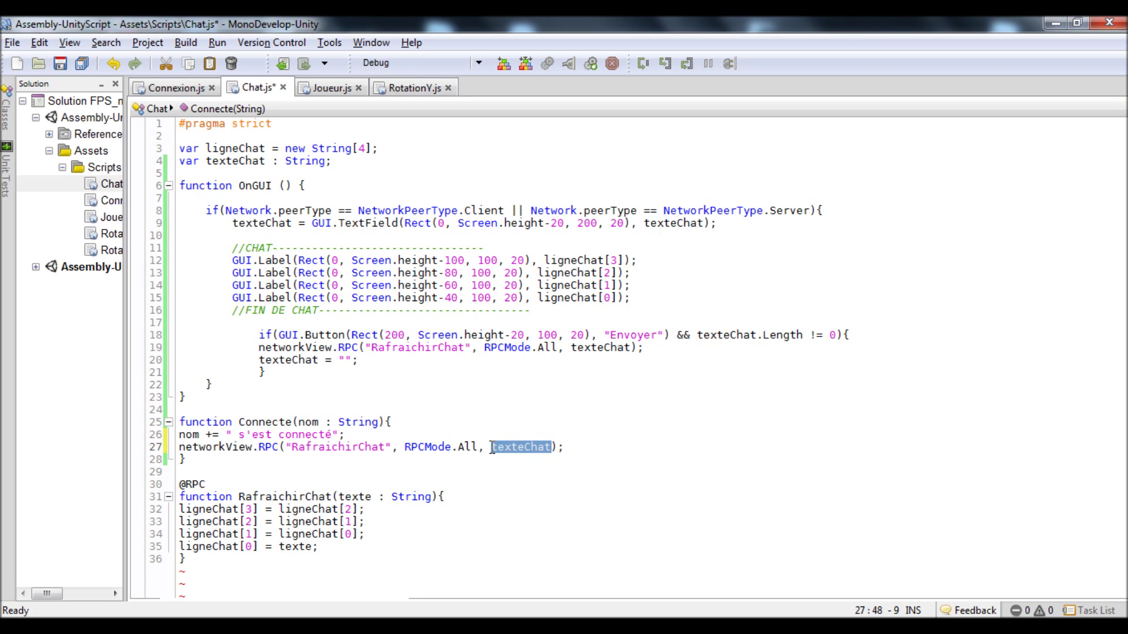
pyautogui.write('nom')
pyautogui.hotkey('ctrl', 's')
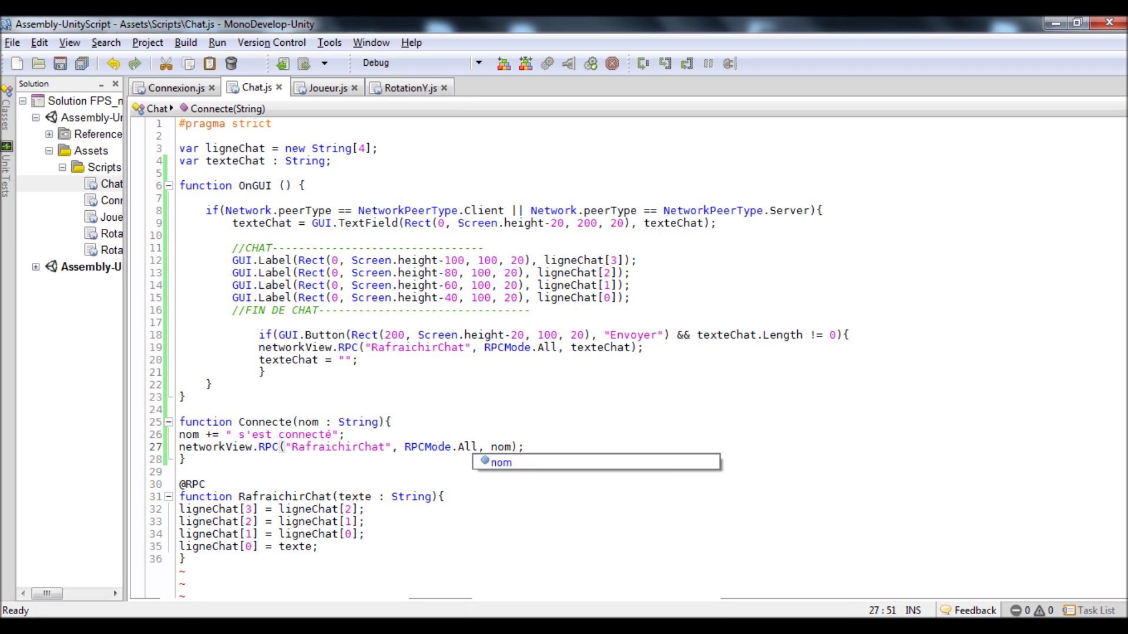
pyautogui.hotkey('alt', 'Tab')
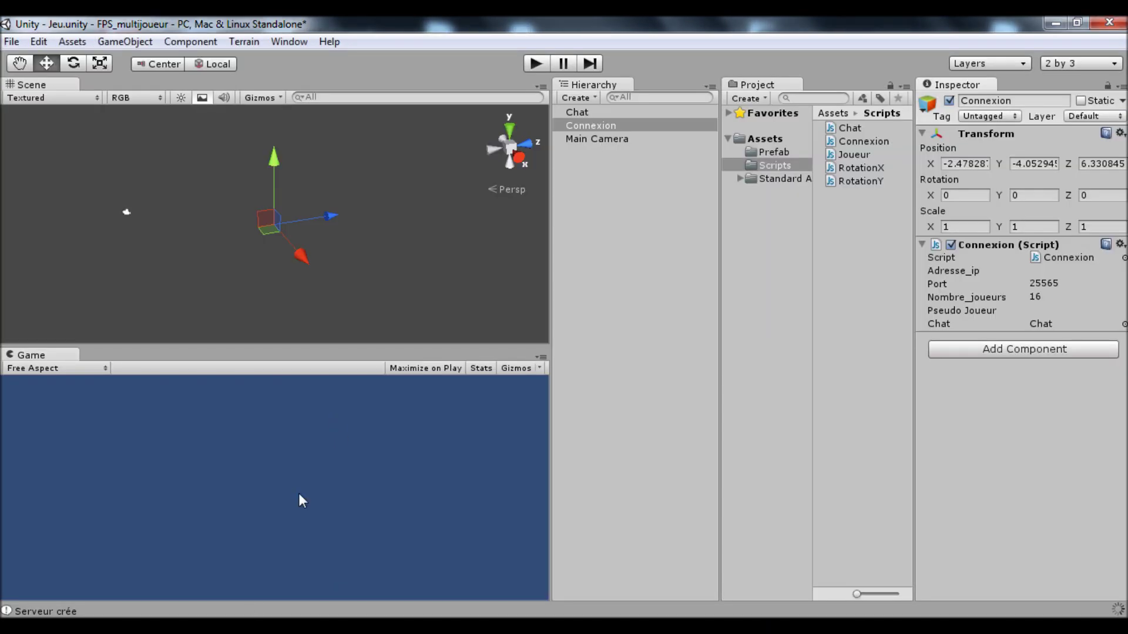
pyautogui.click(534, 62)
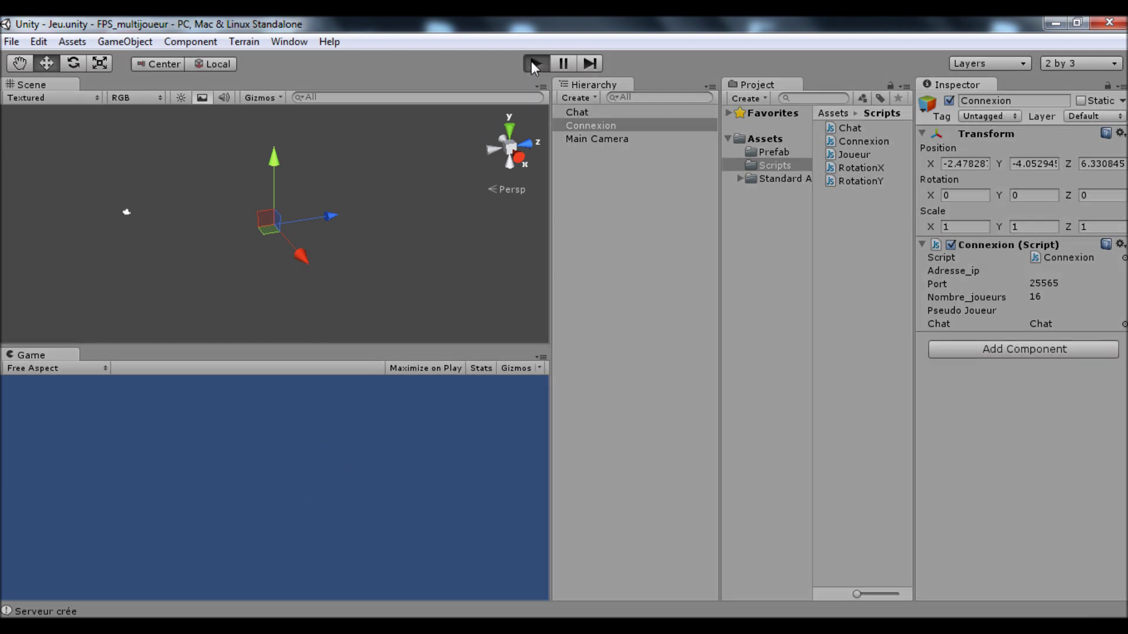
pyautogui.click(331, 389)
pyautogui.write('massai')
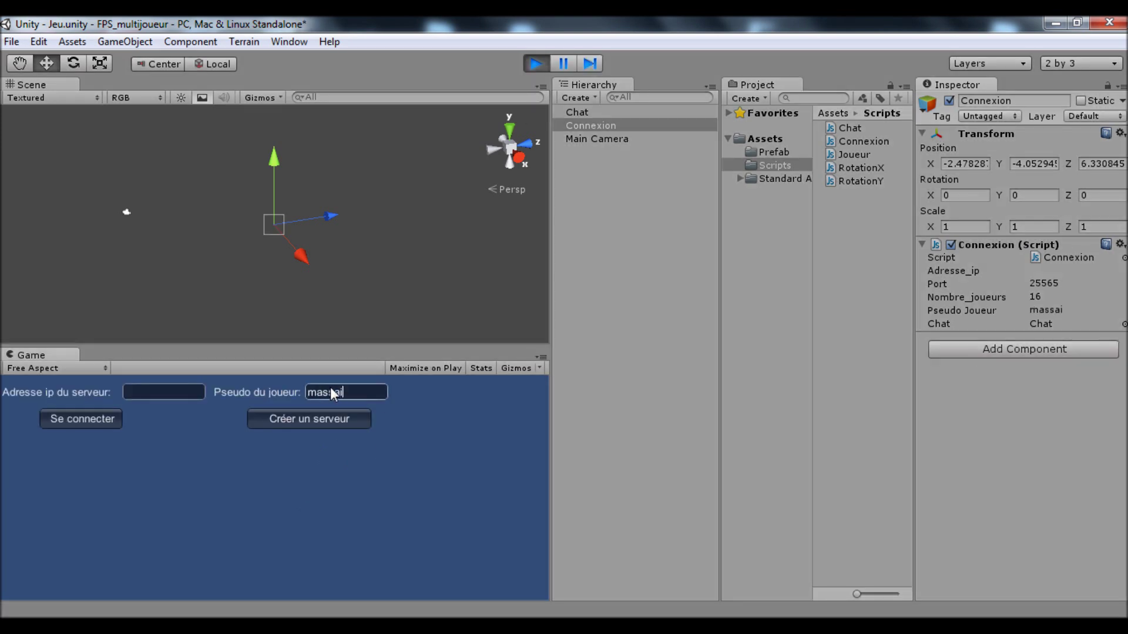
pyautogui.write('HE')
pyautogui.write('dog')
pyautogui.click(350, 419)
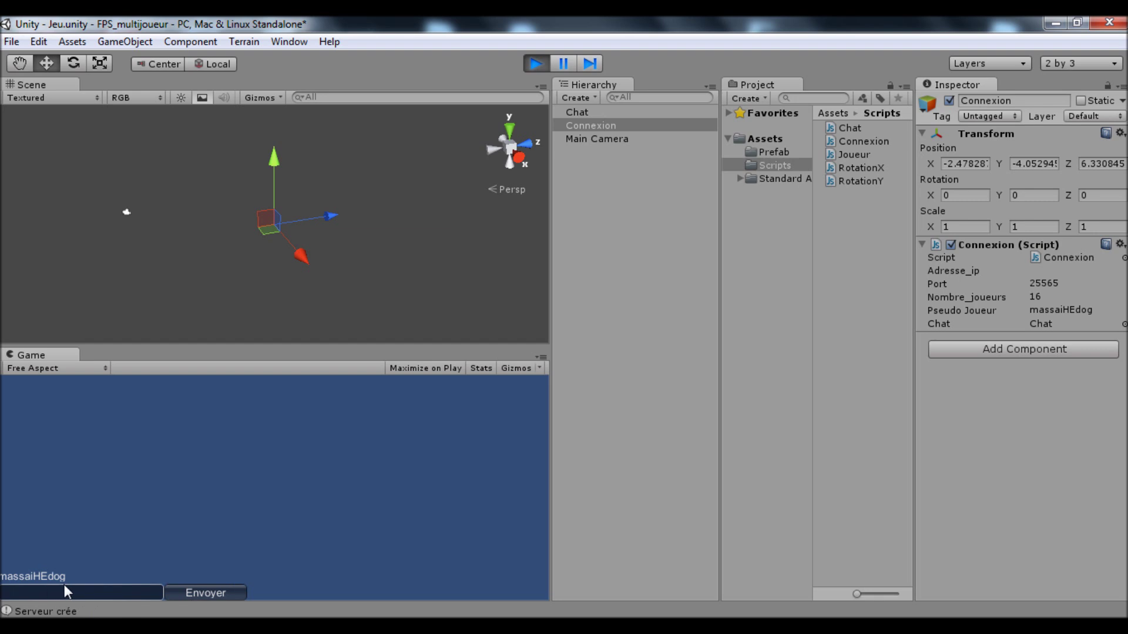
pyautogui.click(539, 64)
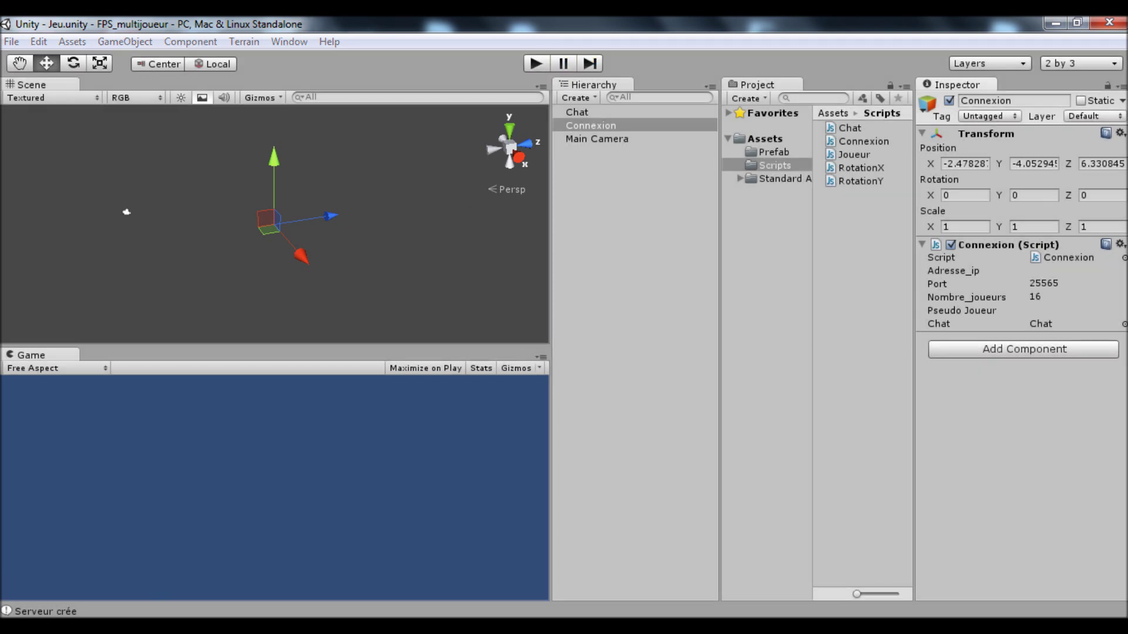
pyautogui.hotkey('alt', 'Tab')
pyautogui.moveTo(486, 260); pyautogui.dragTo(481, 260)
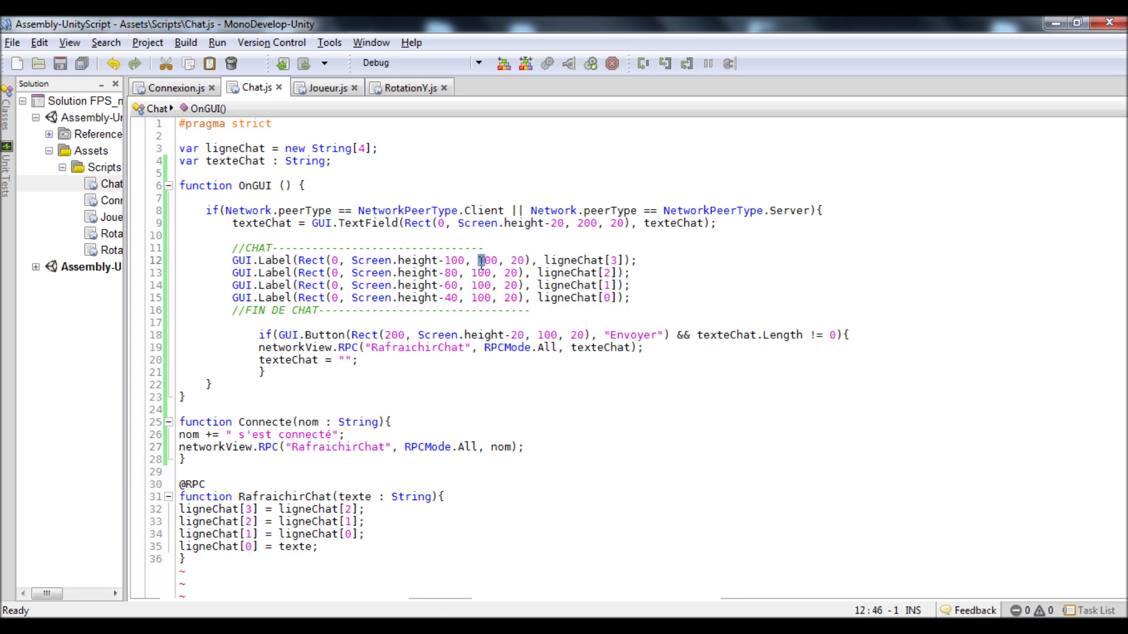
# Change the width of the four chat GUI.Label lines in Chat.js from 100 to 400 and save
pyautogui.write('4')
pyautogui.click(476, 273)
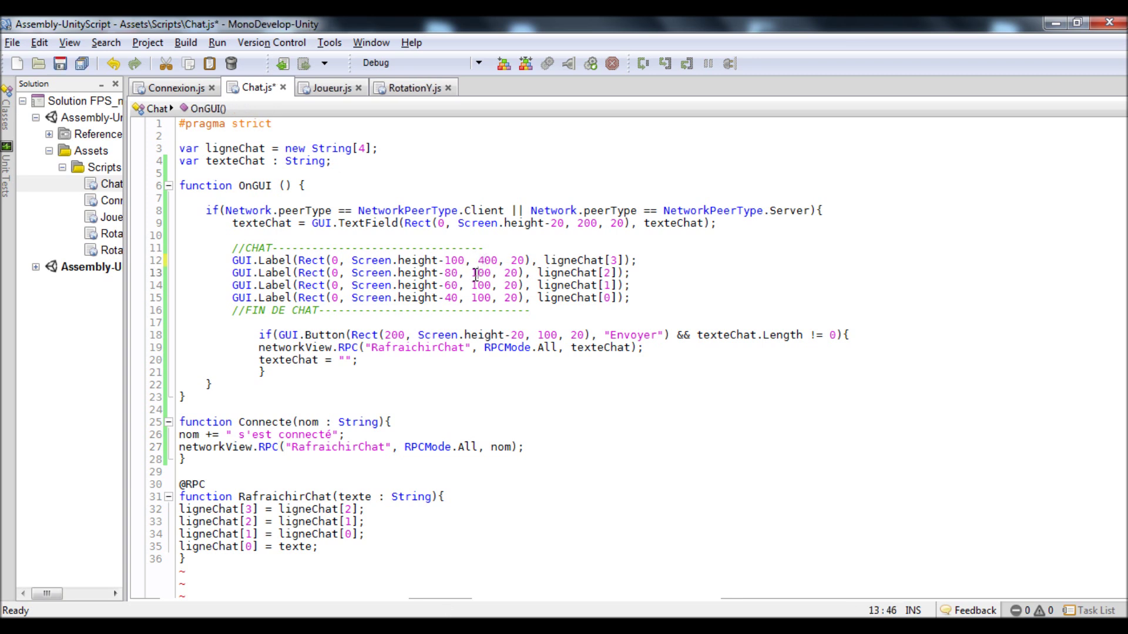
pyautogui.press('BackSpace')
pyautogui.write('4')
pyautogui.moveTo(479, 285); pyautogui.dragTo(473, 298)
pyautogui.write('40, 4')
pyautogui.hotkey('ctrl', 's')
pyautogui.hotkey('alt', 'Tab')
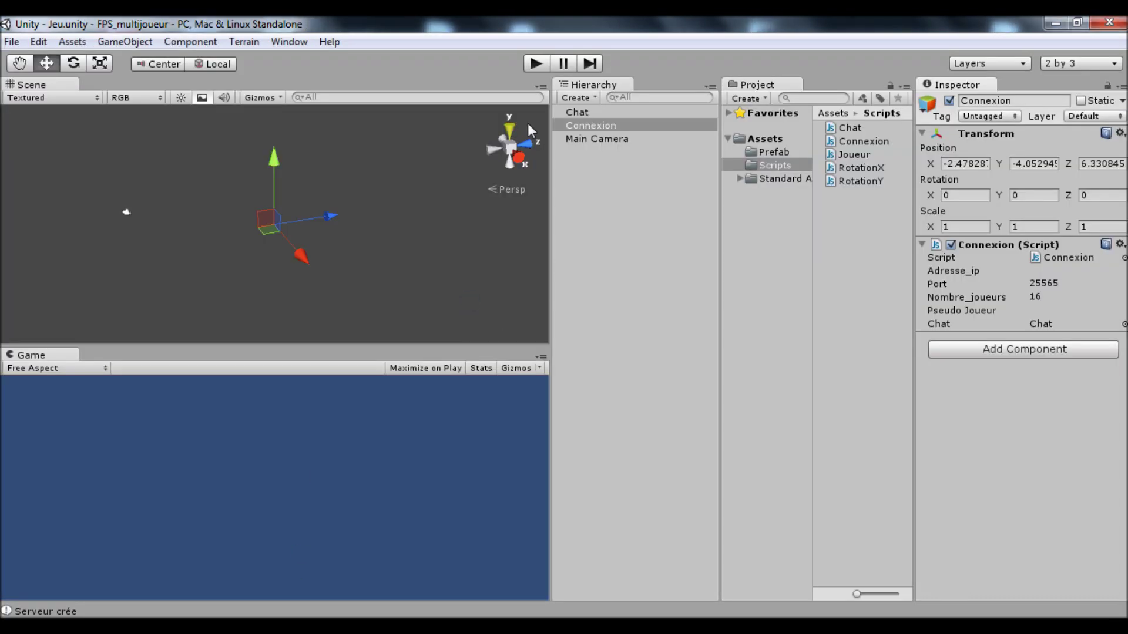
# Host a server in Play mode under the player's pseudo, then delete the completed first to-do line
pyautogui.click(535, 65)
pyautogui.click(333, 396)
pyautogui.write('mas')
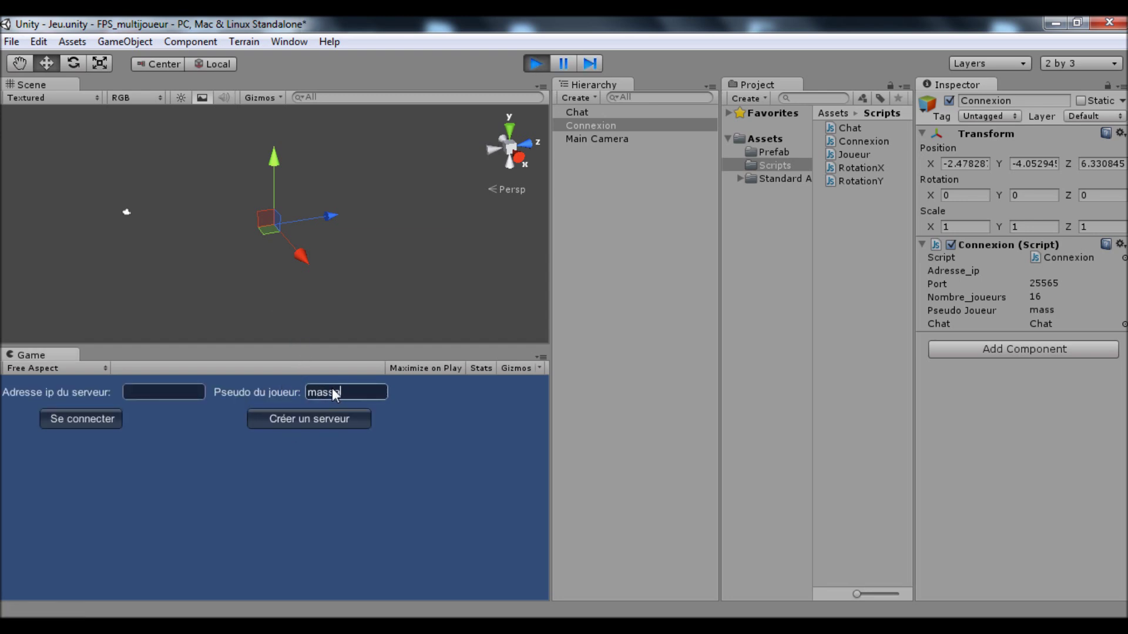
pyautogui.write('saiTHEdog')
pyautogui.click(357, 417)
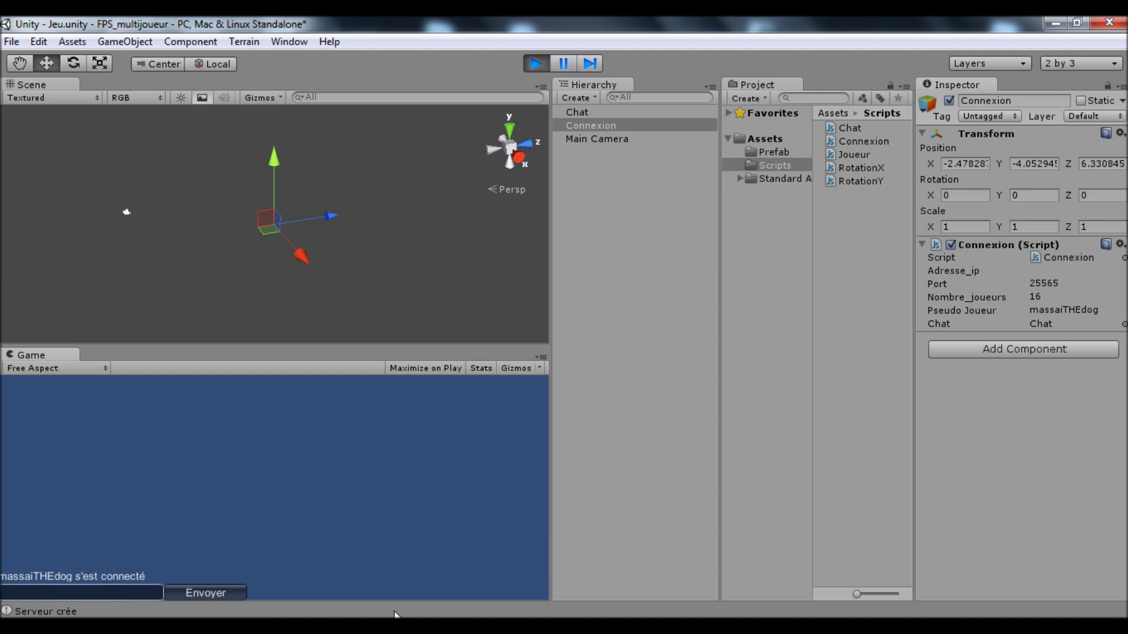
pyautogui.hotkey('alt', 'Tab')
pyautogui.press('Delete')
pyautogui.press('Delete')
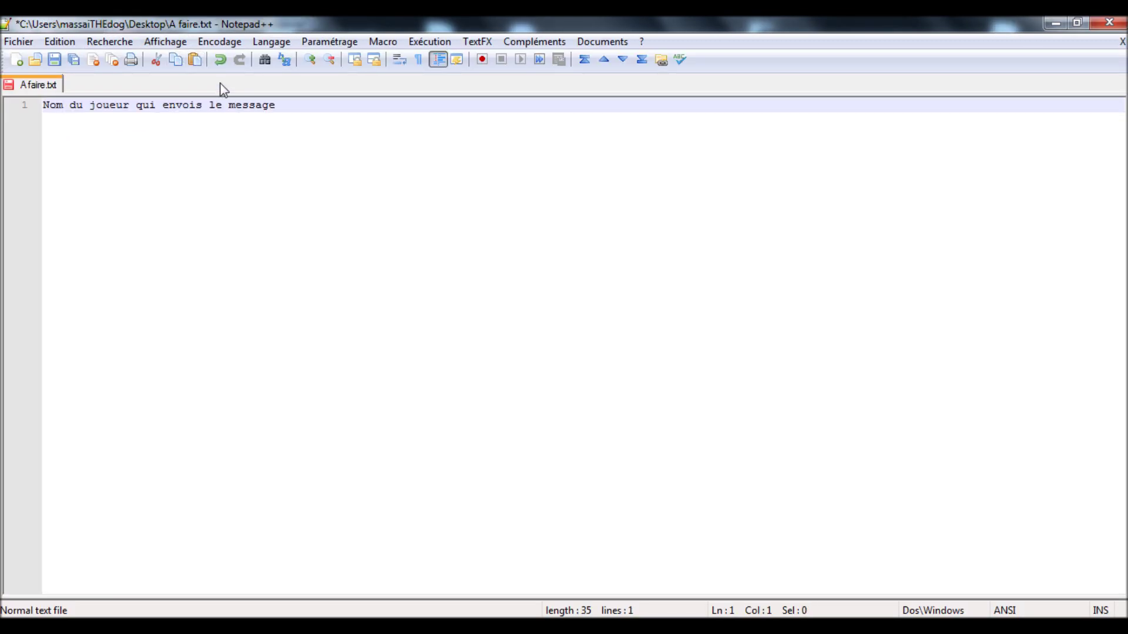
# Save A faire.txt, send a 'salut' test message in the game chat, then stop Play mode
pyautogui.hotkey('ctrl', 's')
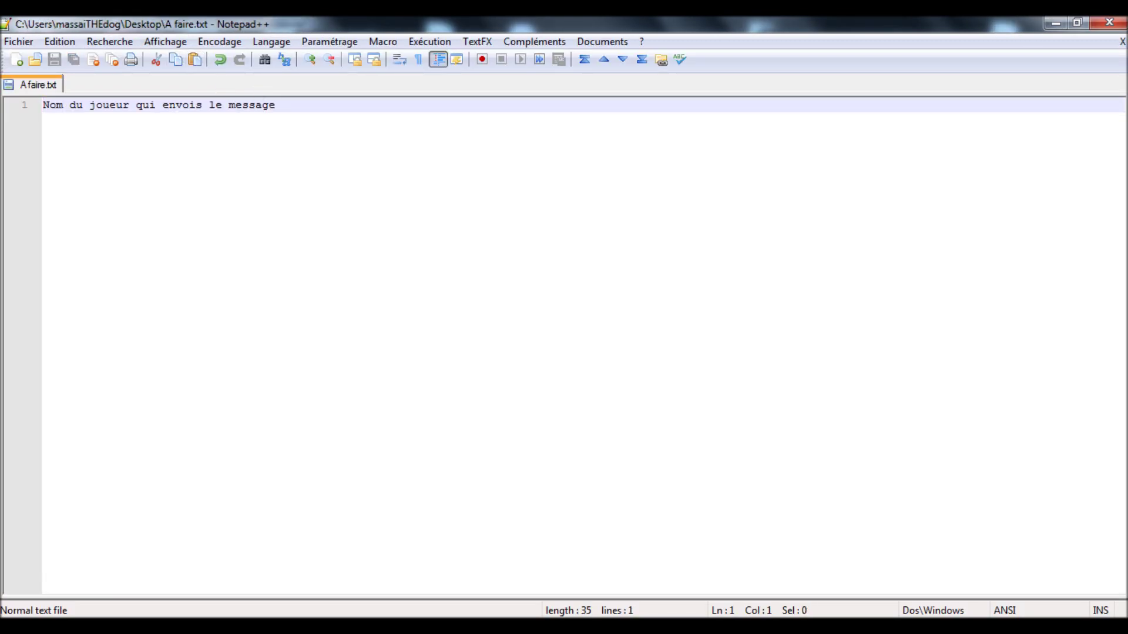
pyautogui.hotkey('alt', 'Tab')
pyautogui.write('salut')
pyautogui.click(177, 588)
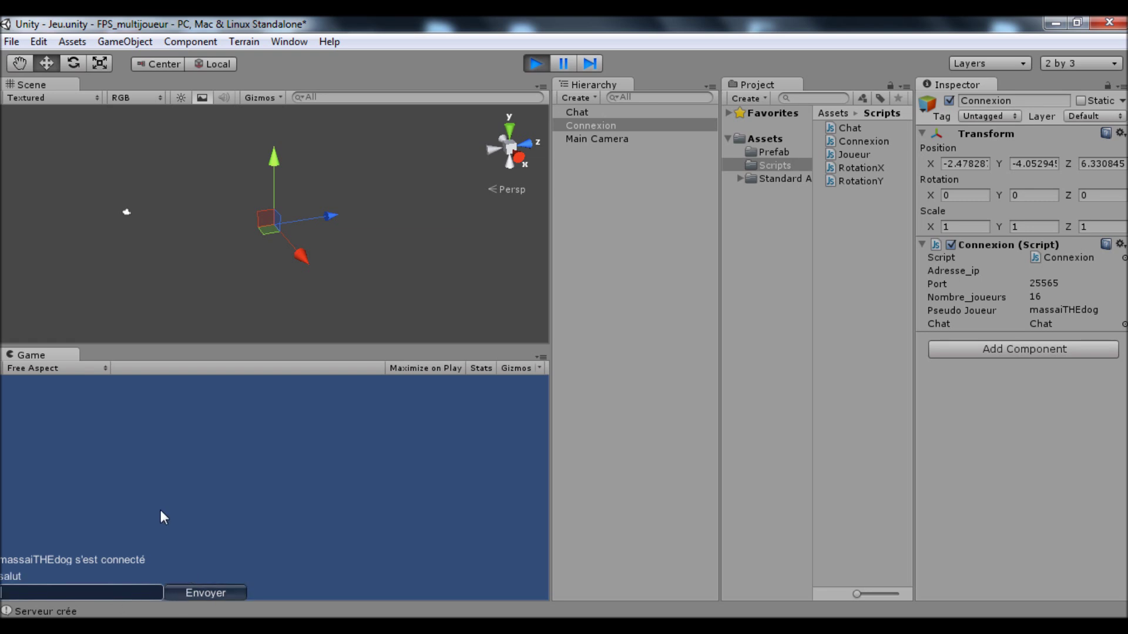
pyautogui.click(536, 62)
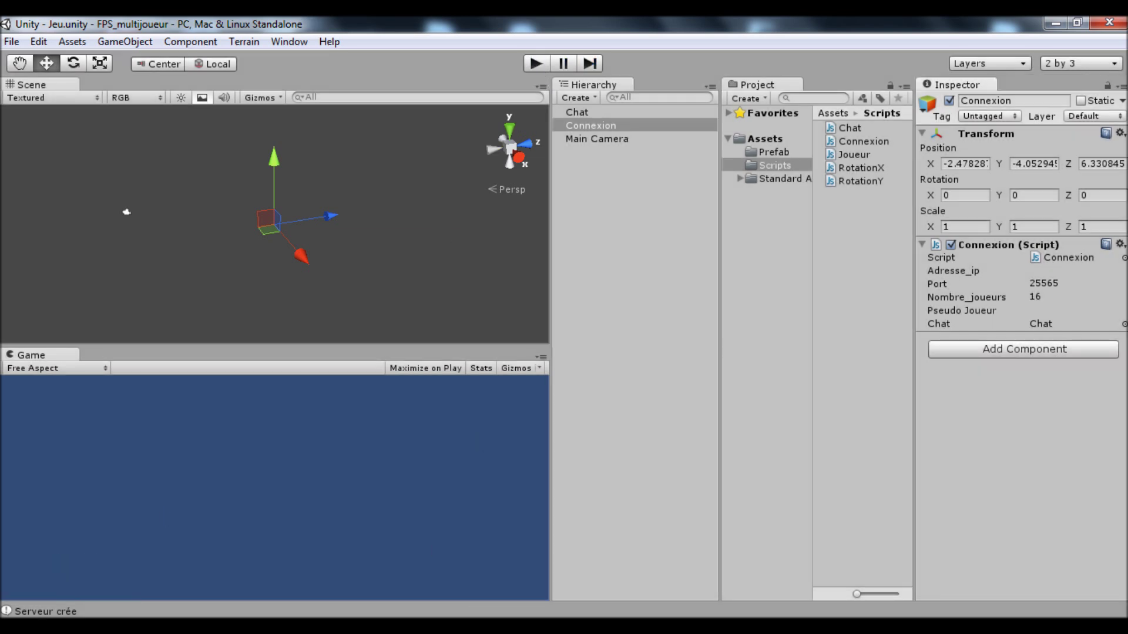
pyautogui.hotkey('alt', 'Tab')
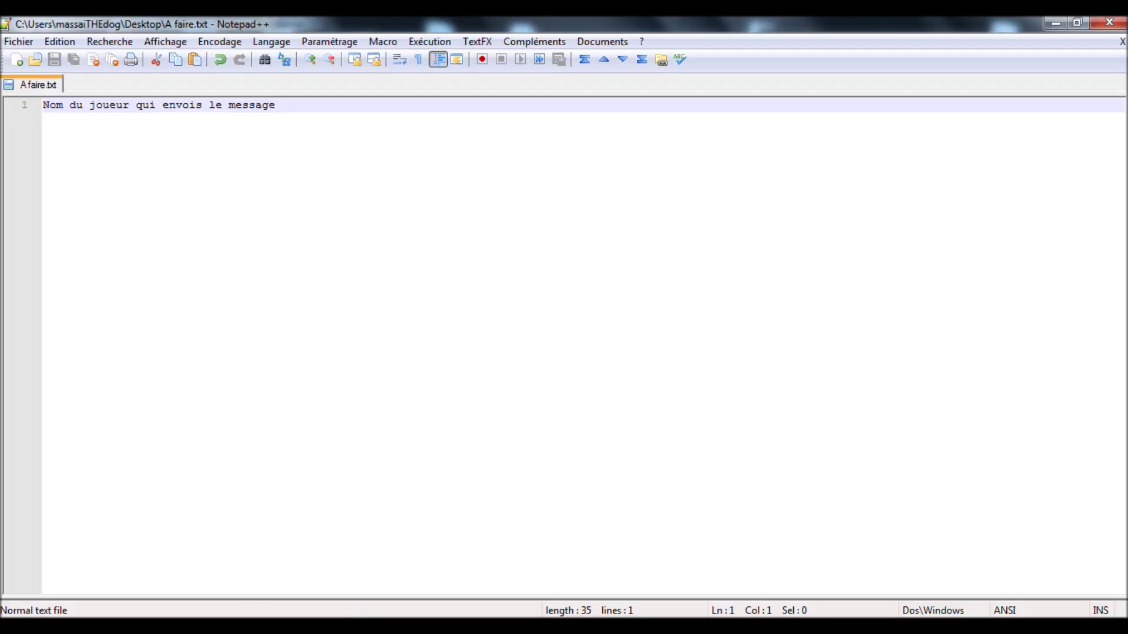
pyautogui.hotkey('alt', 'Tab')
pyautogui.hotkey('alt', 'Tab')
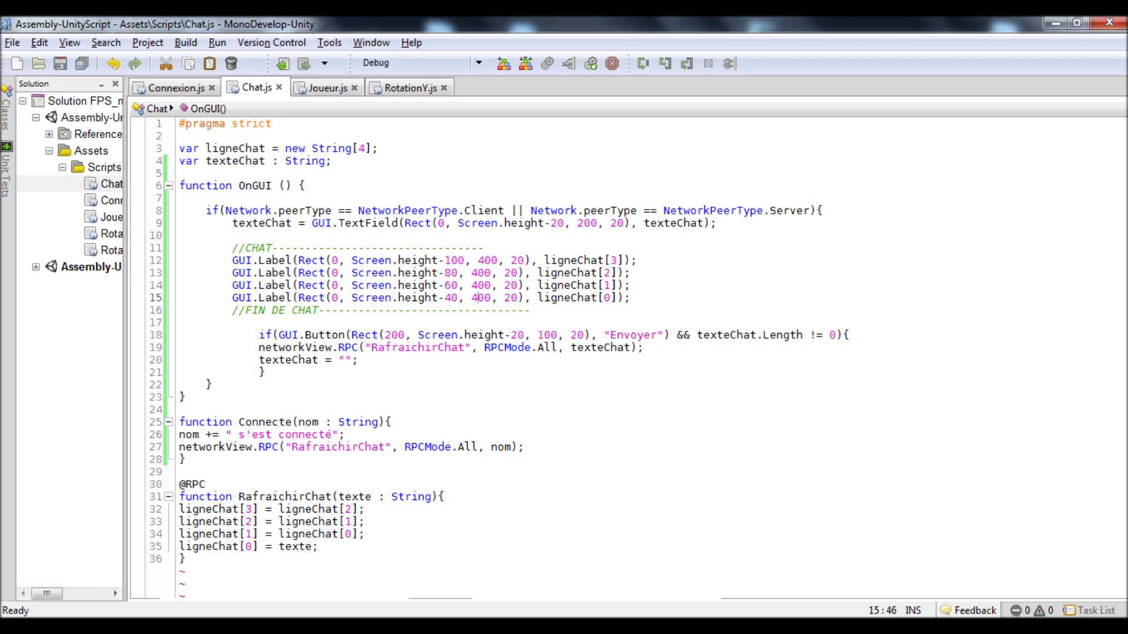
# Declare 'var pseudo : String;' after the texteChat declaration and save Chat.js
pyautogui.click(367, 156)
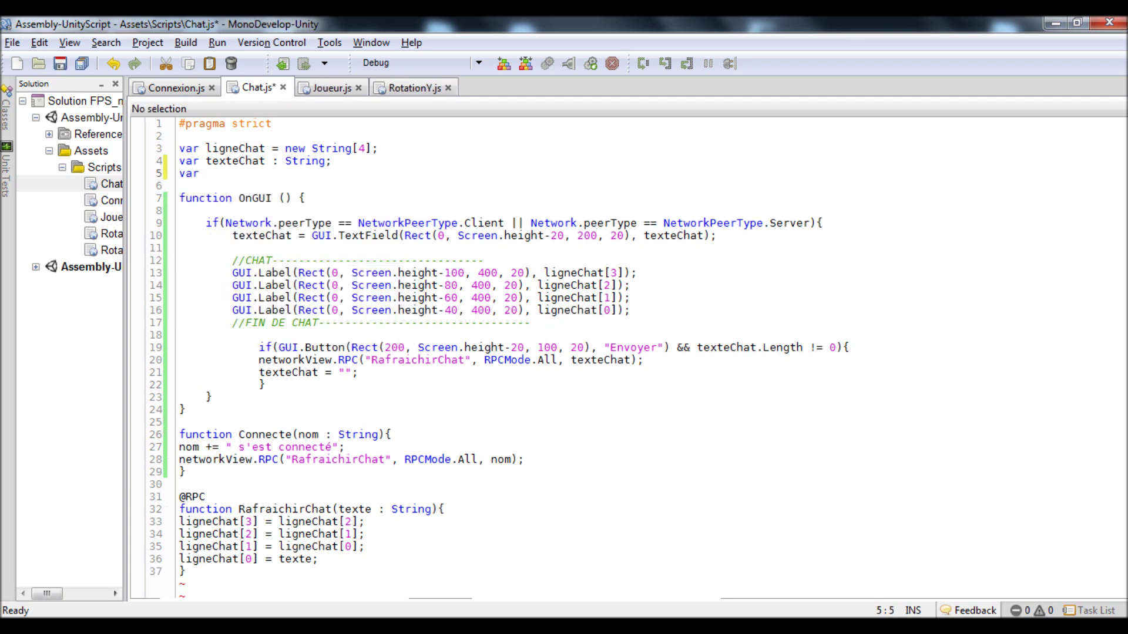
pyautogui.write('pseudo')
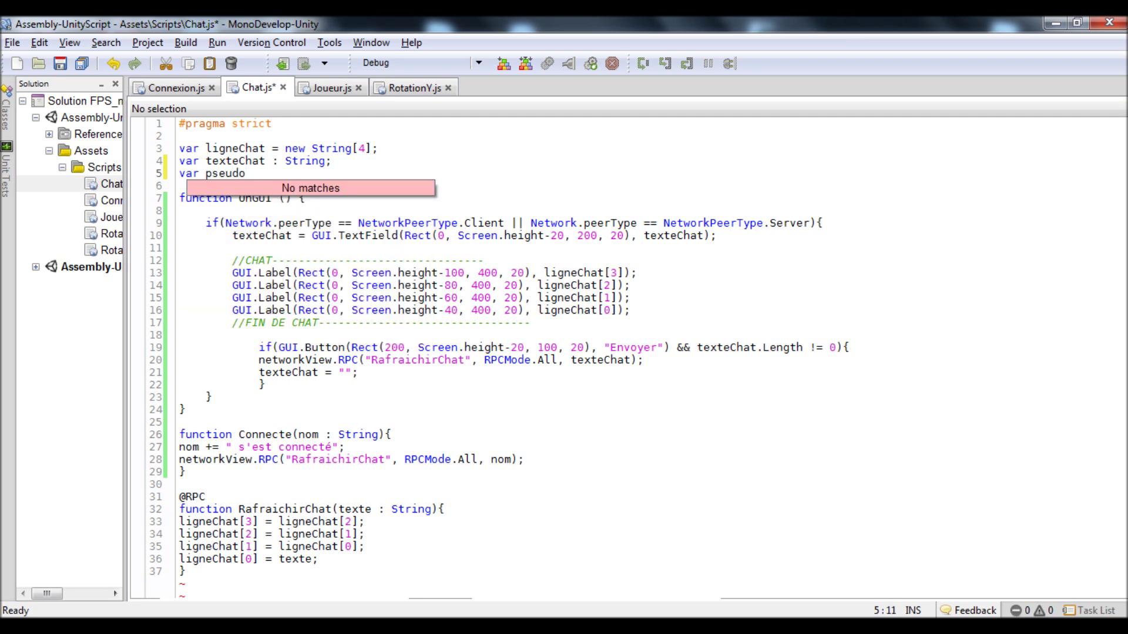
pyautogui.write(' : String;')
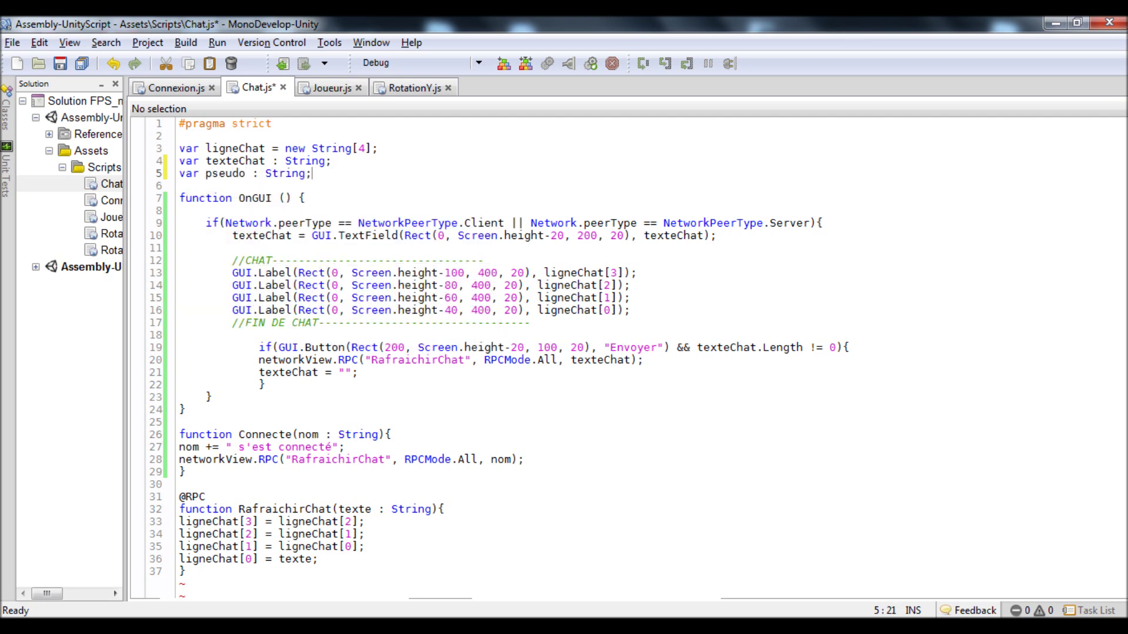
pyautogui.hotkey('ctrl', 's')
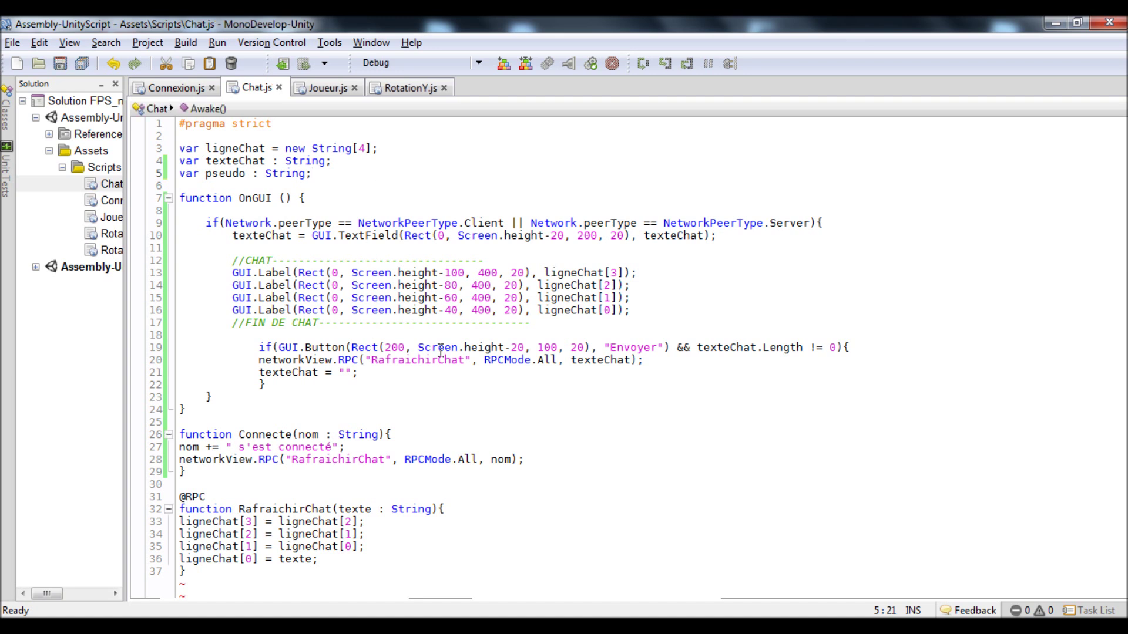
# Add 'pseudo = nom;' at the start of the Connecte function and save
pyautogui.click(377, 436)
pyautogui.press('Down')
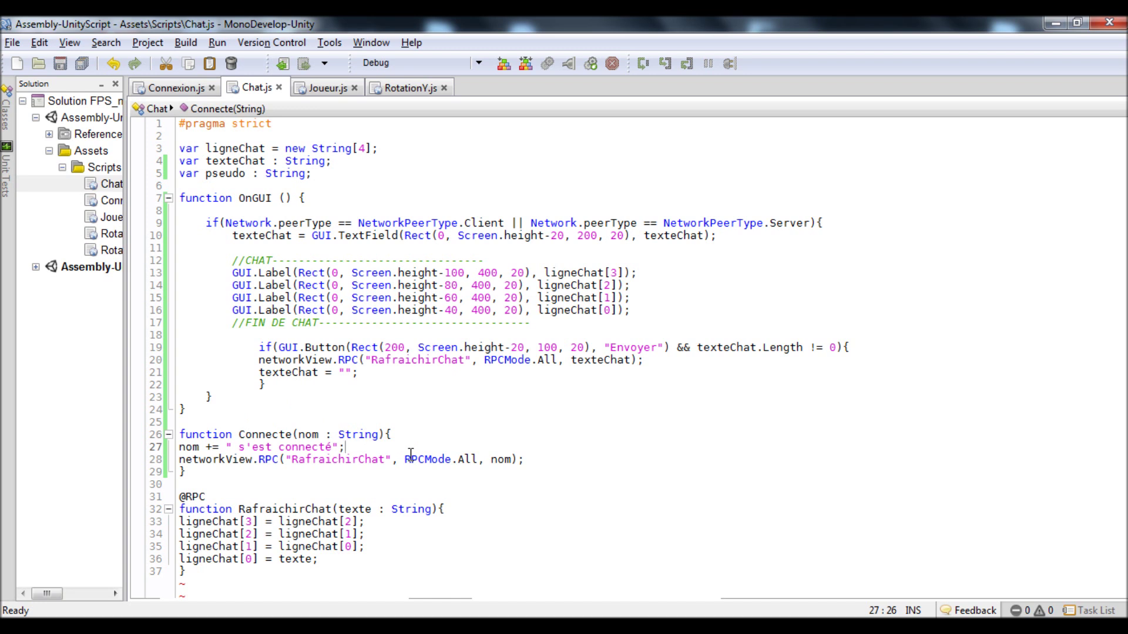
pyautogui.click(402, 435)
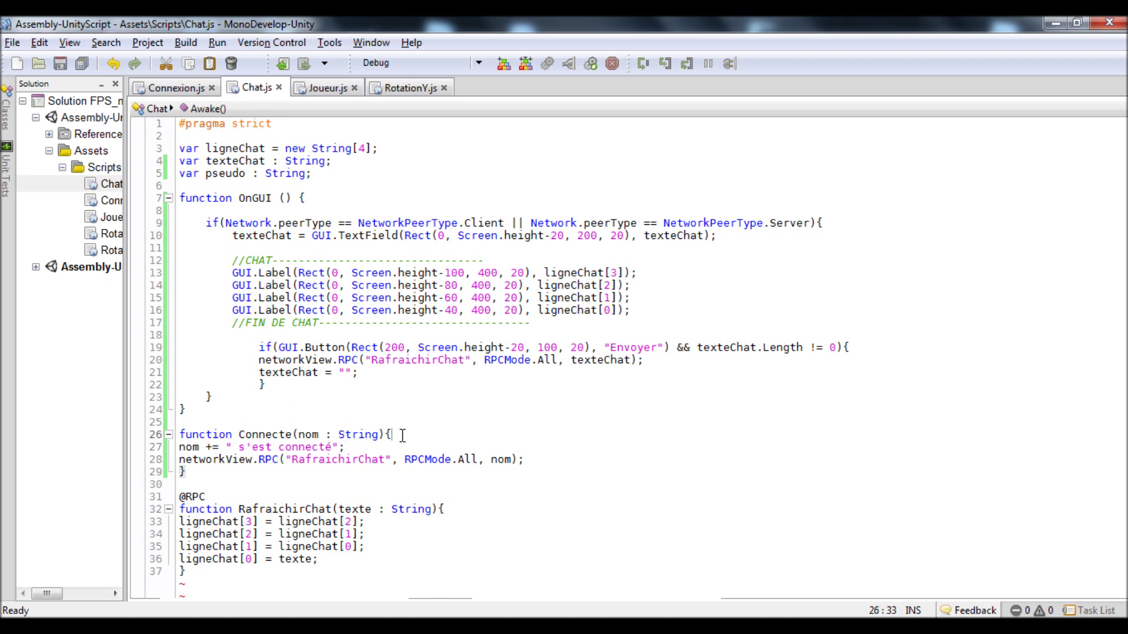
pyautogui.press('Return')
pyautogui.write('pseudo = nom;')
pyautogui.hotkey('ctrl', 's')
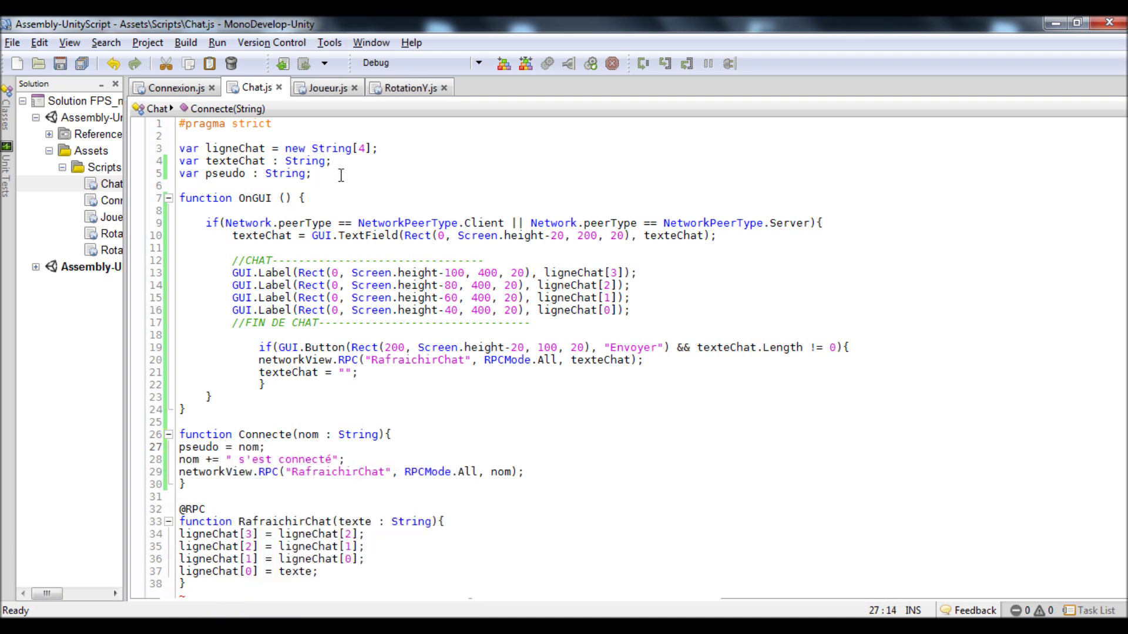
# Open a new line below the pseudo declaration for another variable
pyautogui.moveTo(338, 173); pyautogui.dragTo(177, 173)
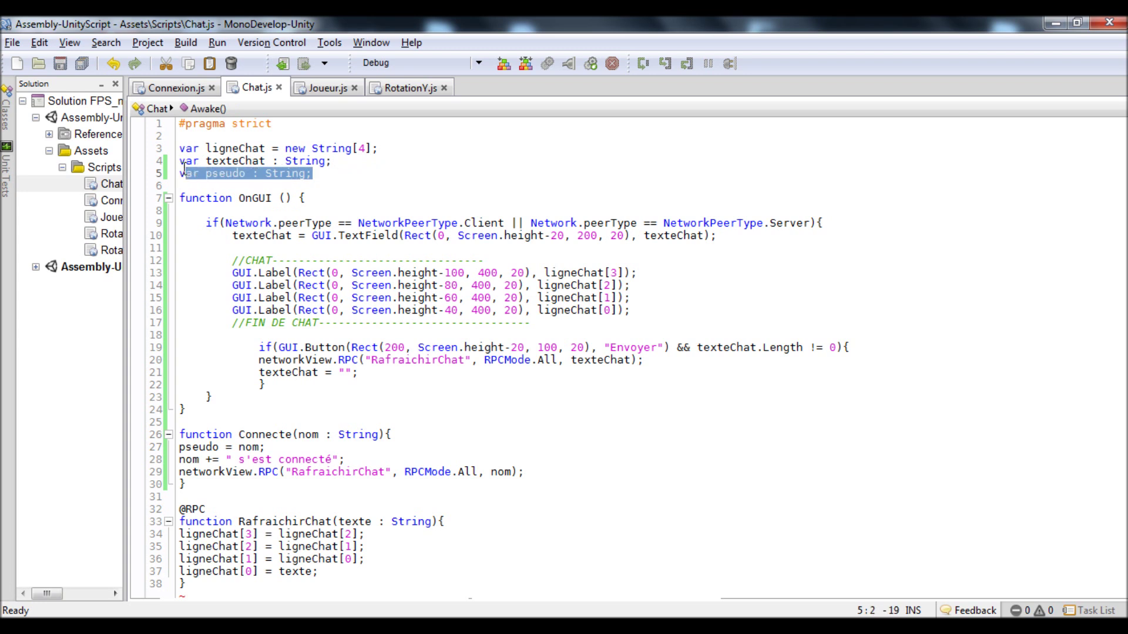
pyautogui.click(323, 174)
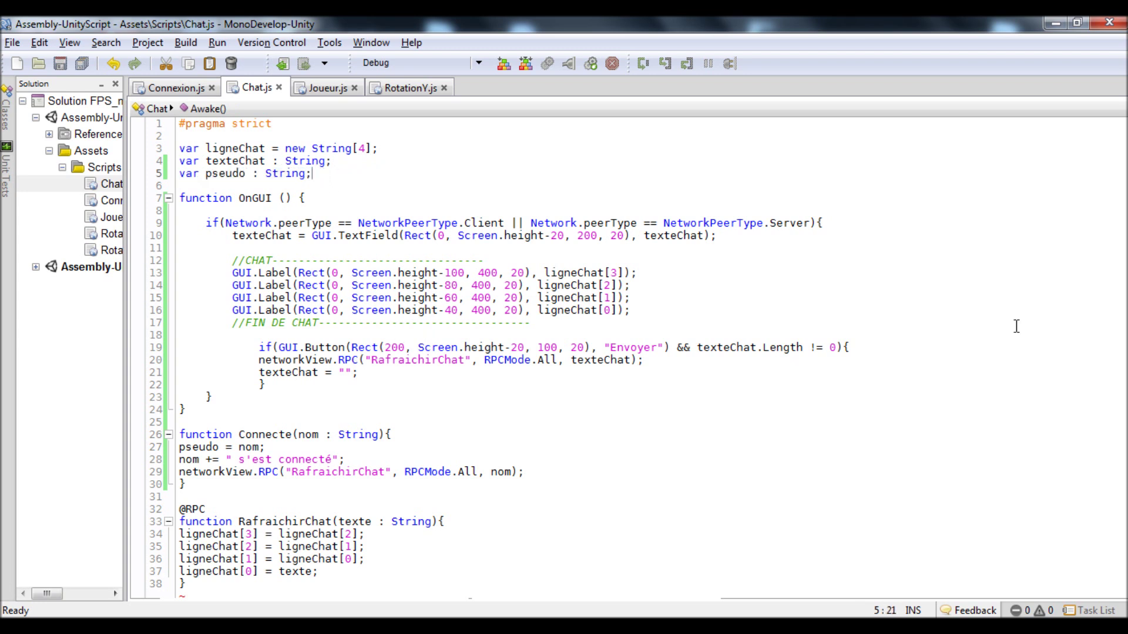
pyautogui.click(659, 348)
pyautogui.click(338, 175)
pyautogui.press('Return')
# Declare 'var texteModifie : String;', save, and add a blank line in the OnGUI send block
pyautogui.write('var texte')
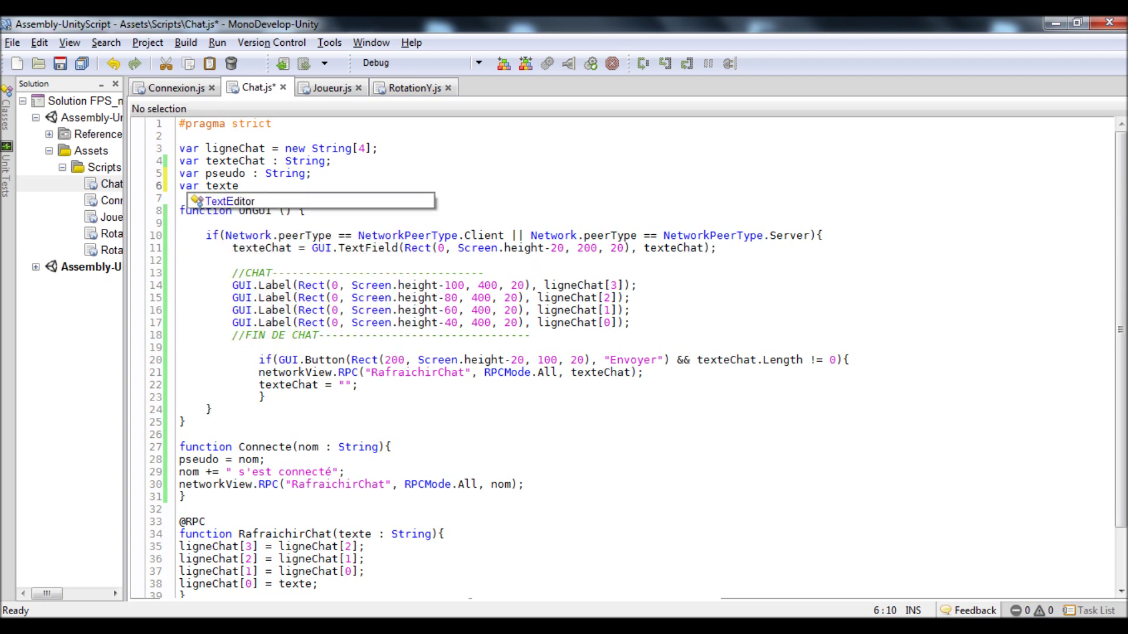
pyautogui.write('Modifie')
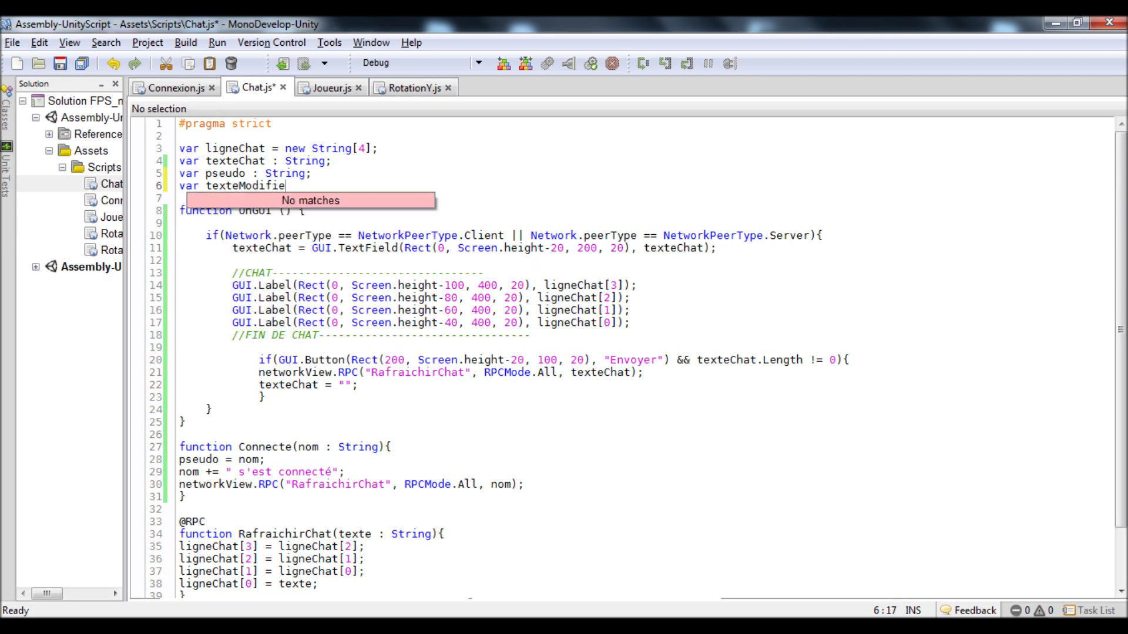
pyautogui.write(' : String;')
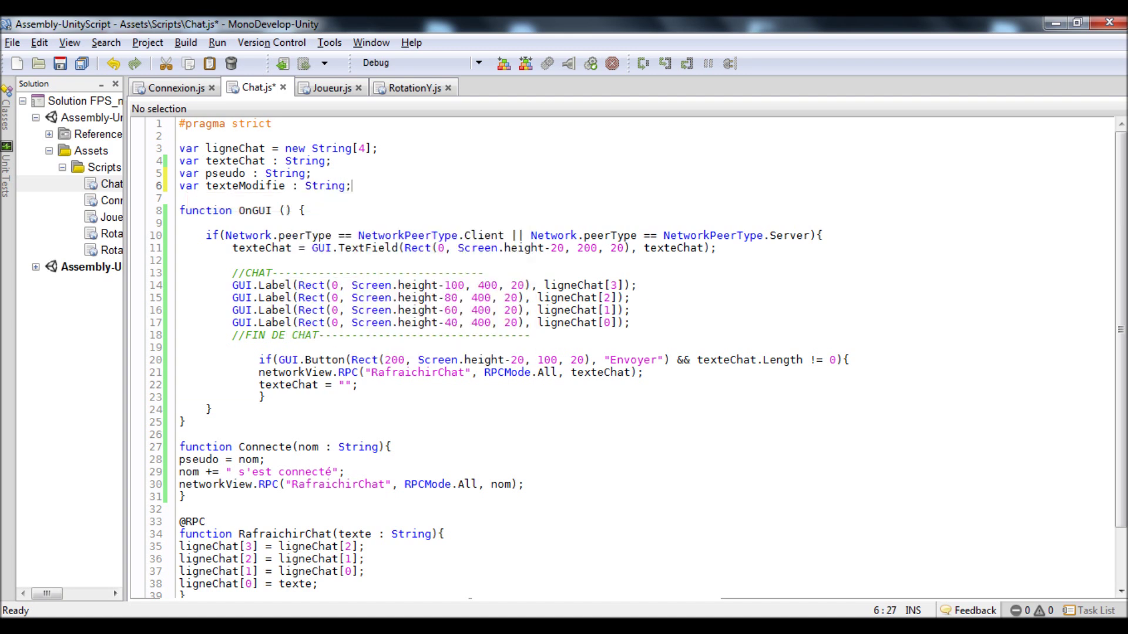
pyautogui.hotkey('ctrl', 's')
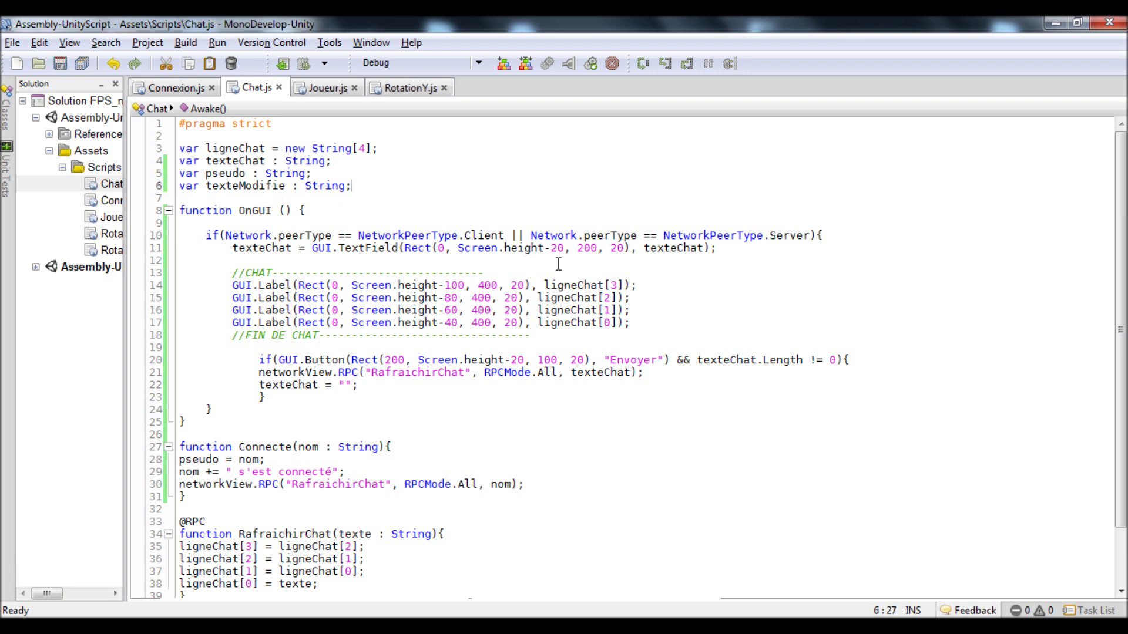
pyautogui.click(663, 374)
pyautogui.click(851, 358)
pyautogui.press('Return')
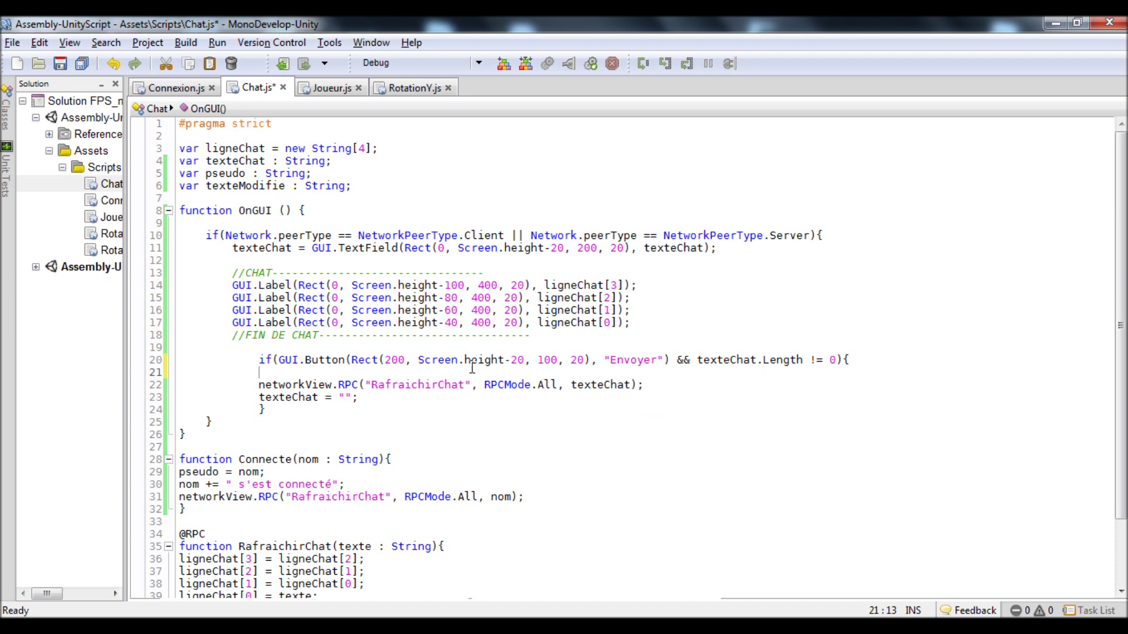
# Set texteModifie = pseudo + ": " + texteChat; in the send block
pyautogui.moveTo(571, 384); pyautogui.dragTo(629, 384)
pyautogui.click(528, 375)
pyautogui.write('text')
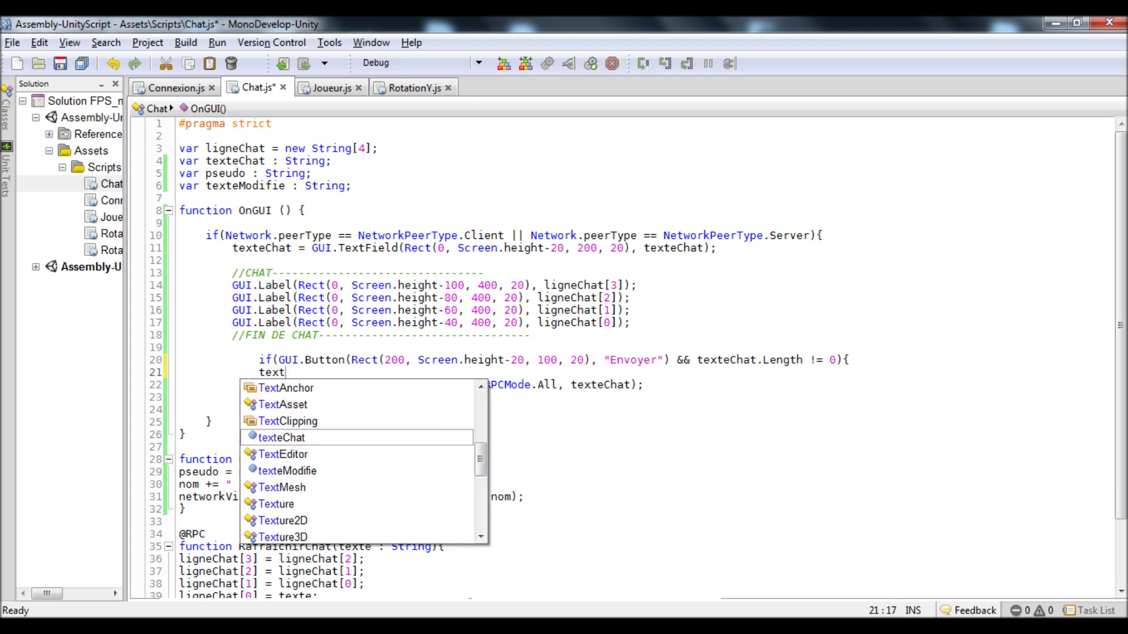
pyautogui.write('eModi')
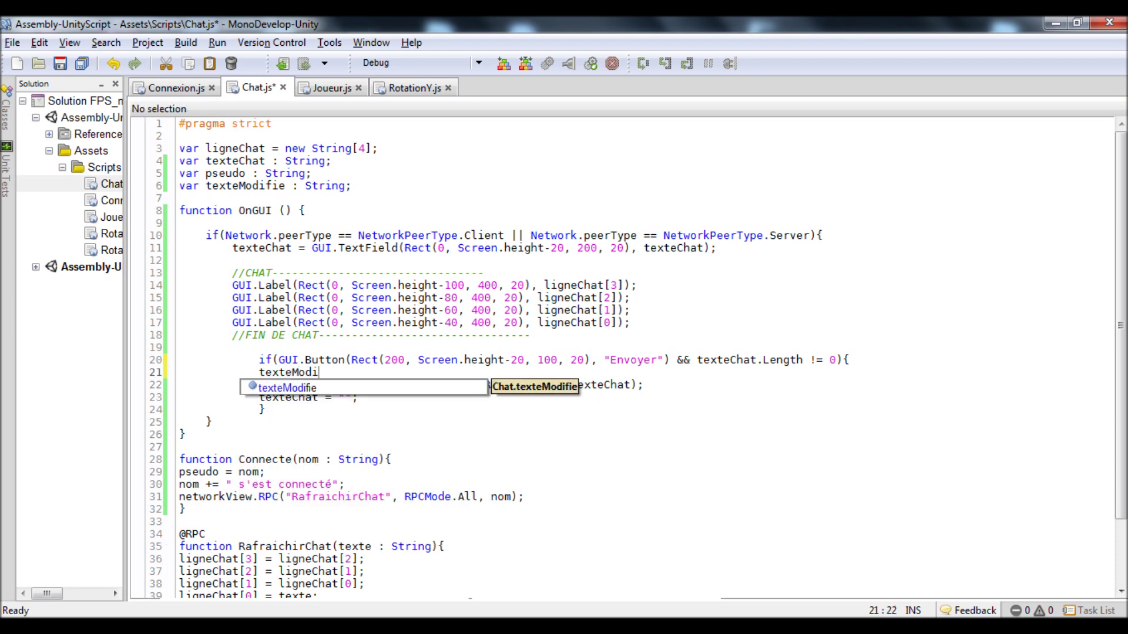
pyautogui.press('Return')
pyautogui.write('= ')
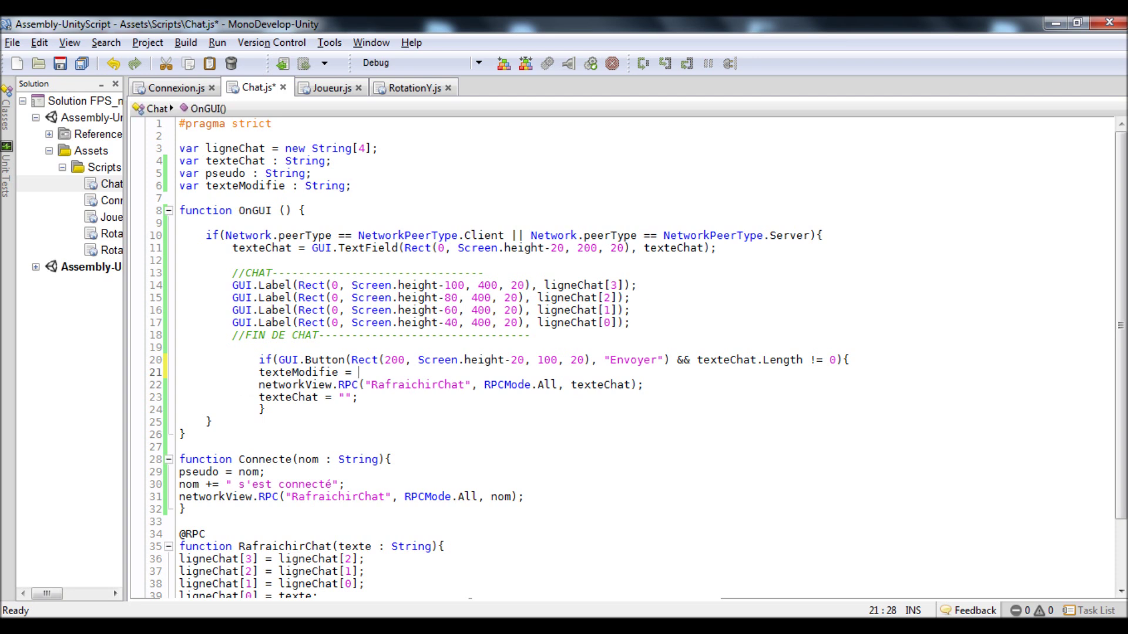
pyautogui.write('pseudo')
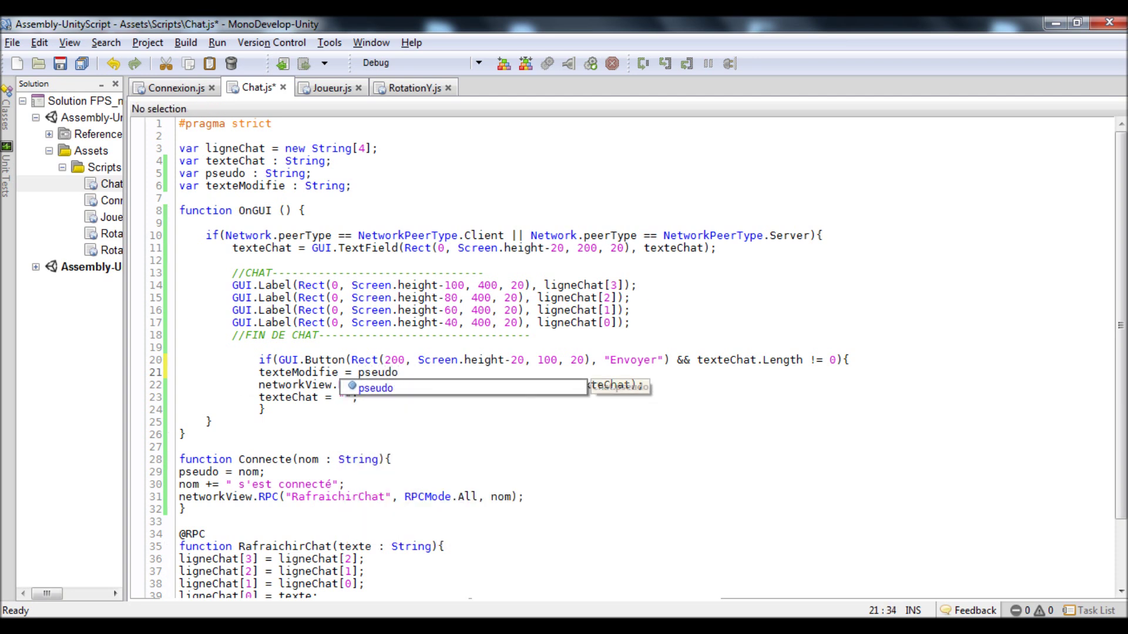
pyautogui.write(' + "')
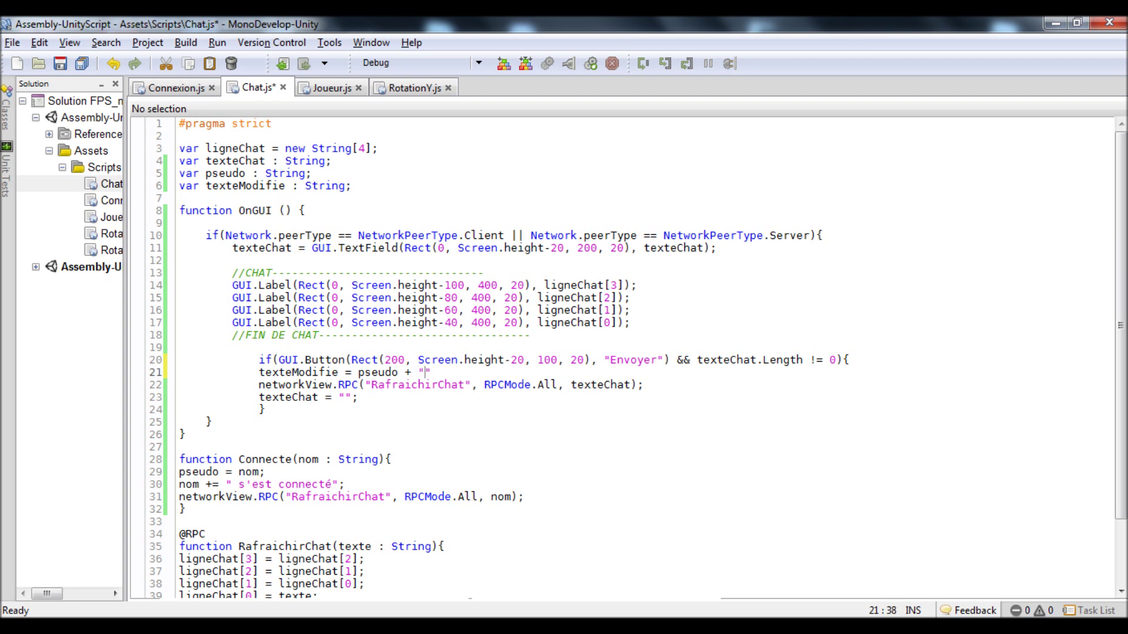
pyautogui.write(': "')
pyautogui.write(' + ')
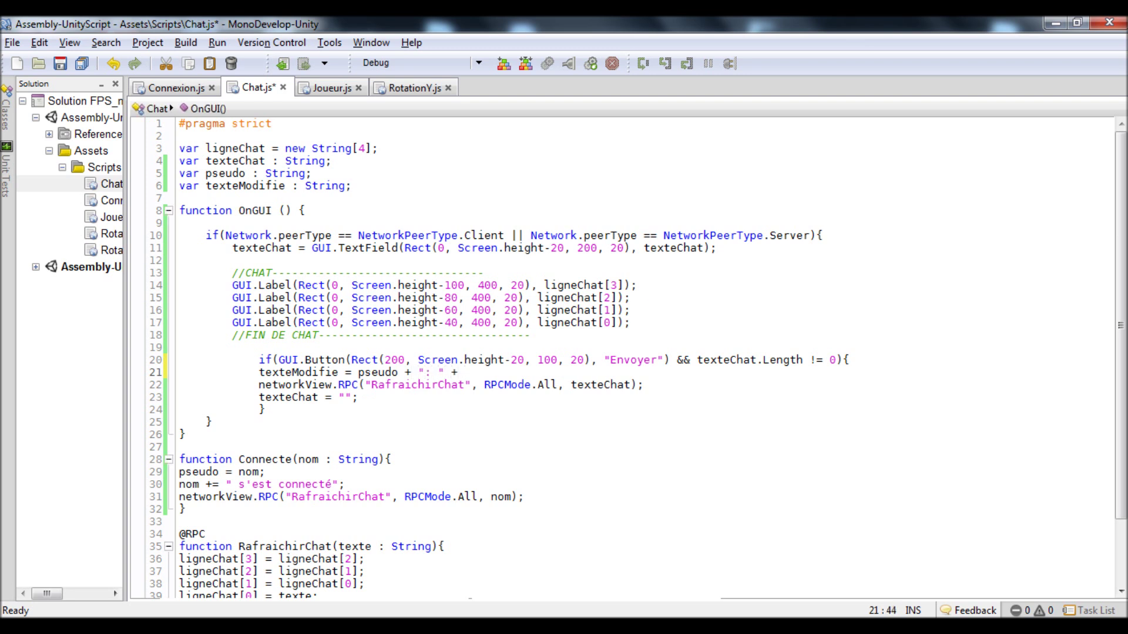
pyautogui.write('texteChat')
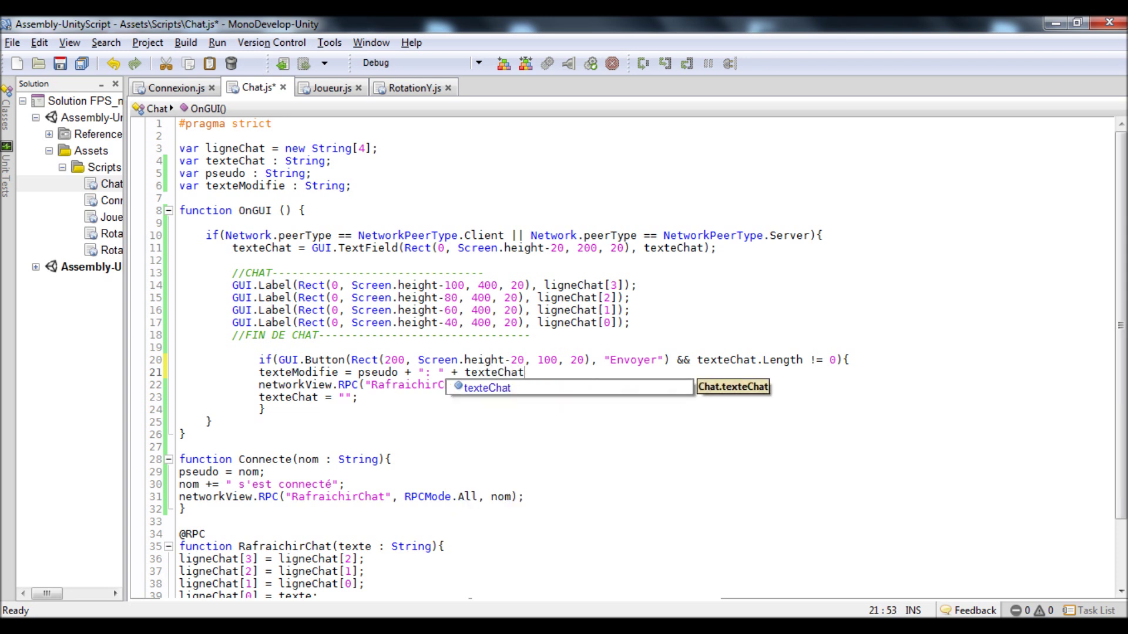
pyautogui.write(';')
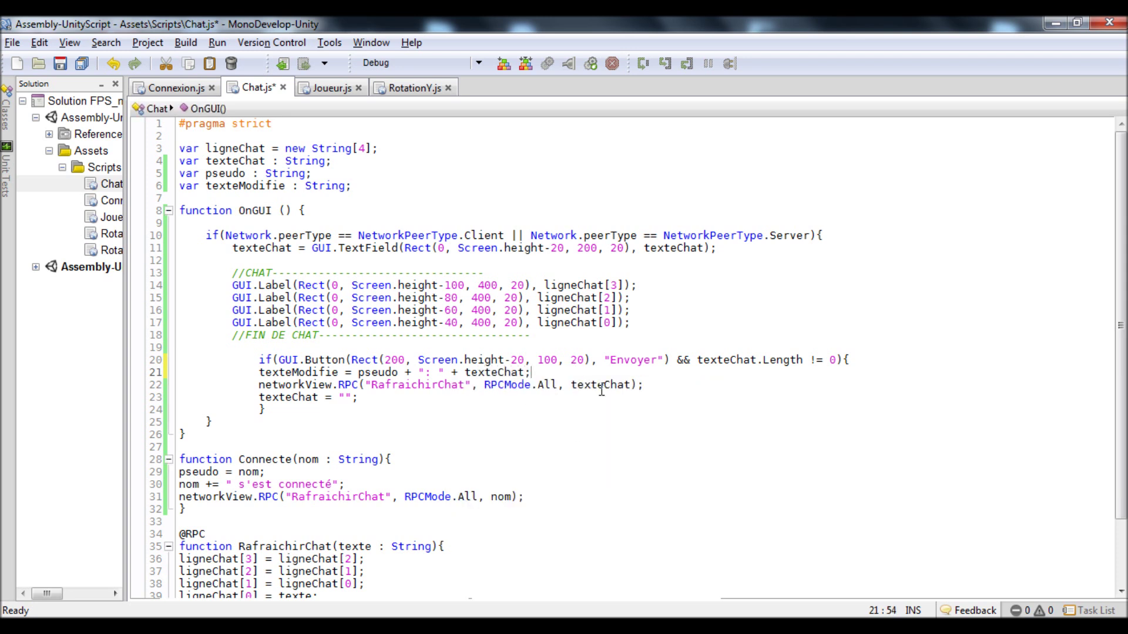
# Make the RPC call send texteModifie instead of texteChat, save Chat.js, and return to Unity
pyautogui.click(629, 385)
pyautogui.moveTo(628, 387); pyautogui.dragTo(606, 384)
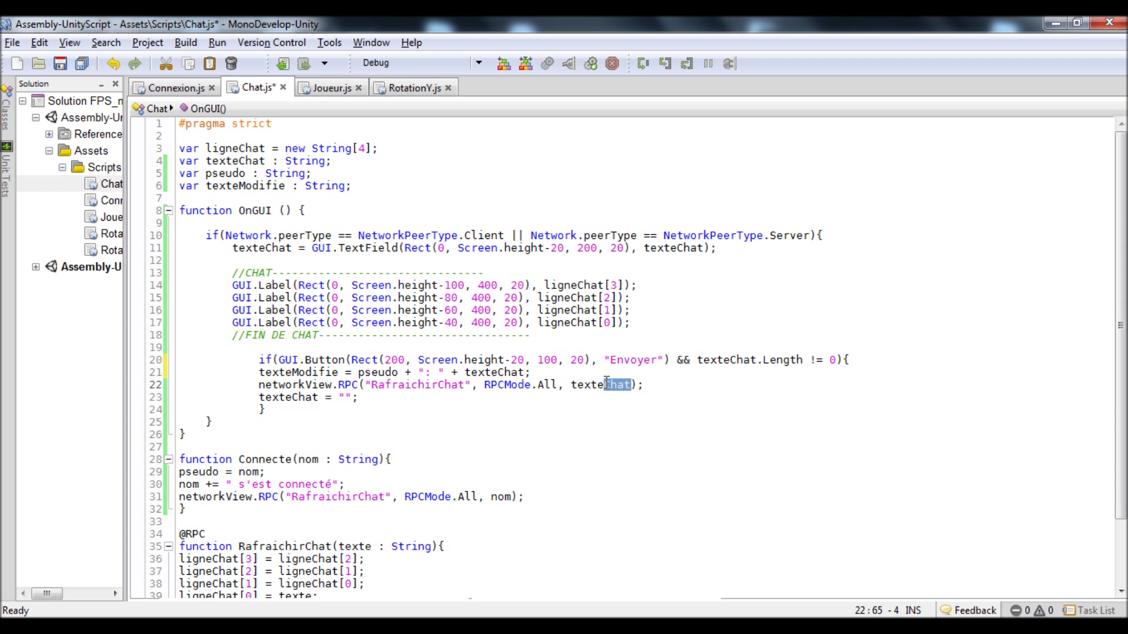
pyautogui.write('Modifie')
pyautogui.hotkey('ctrl', 's')
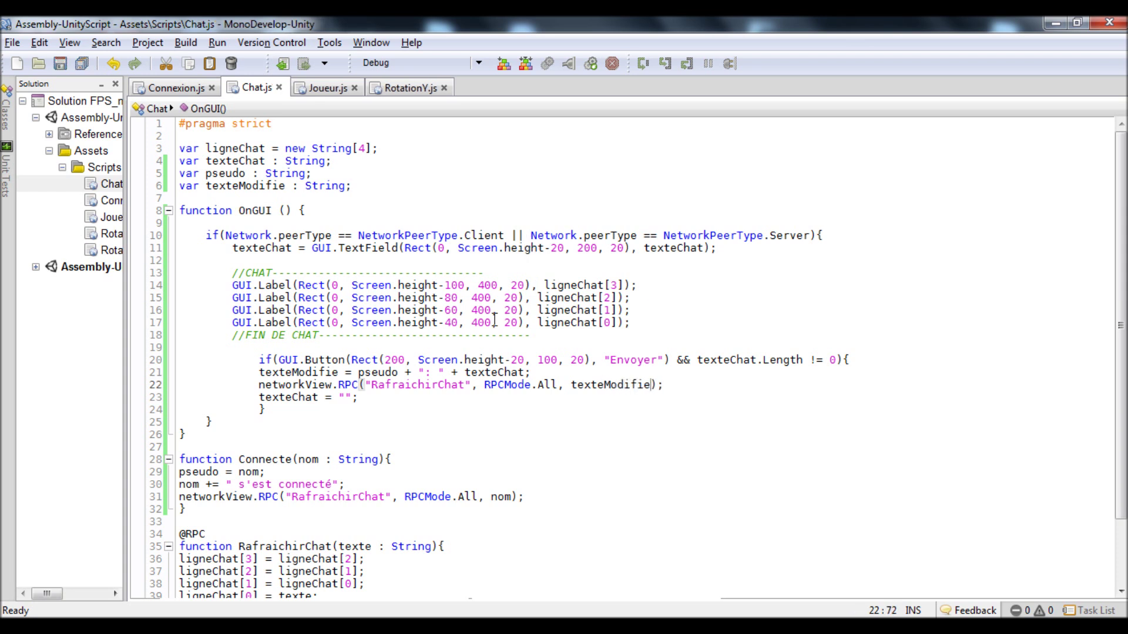
pyautogui.hotkey('alt', 'Tab')
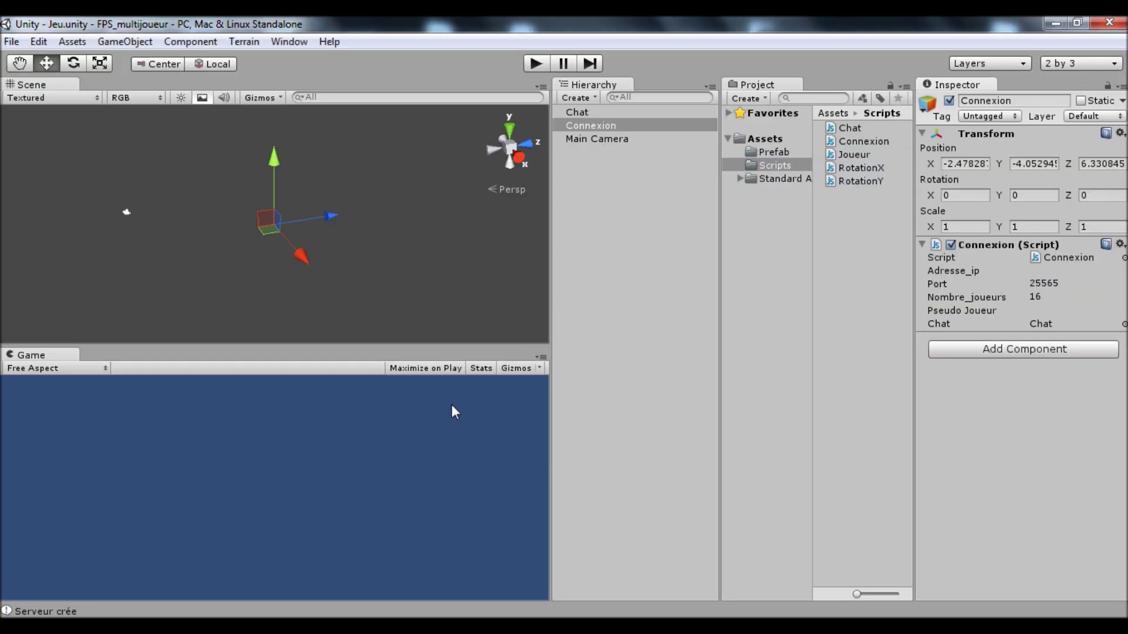
pyautogui.click(534, 69)
pyautogui.click(324, 390)
pyautogui.write('ssaiTHEdog')
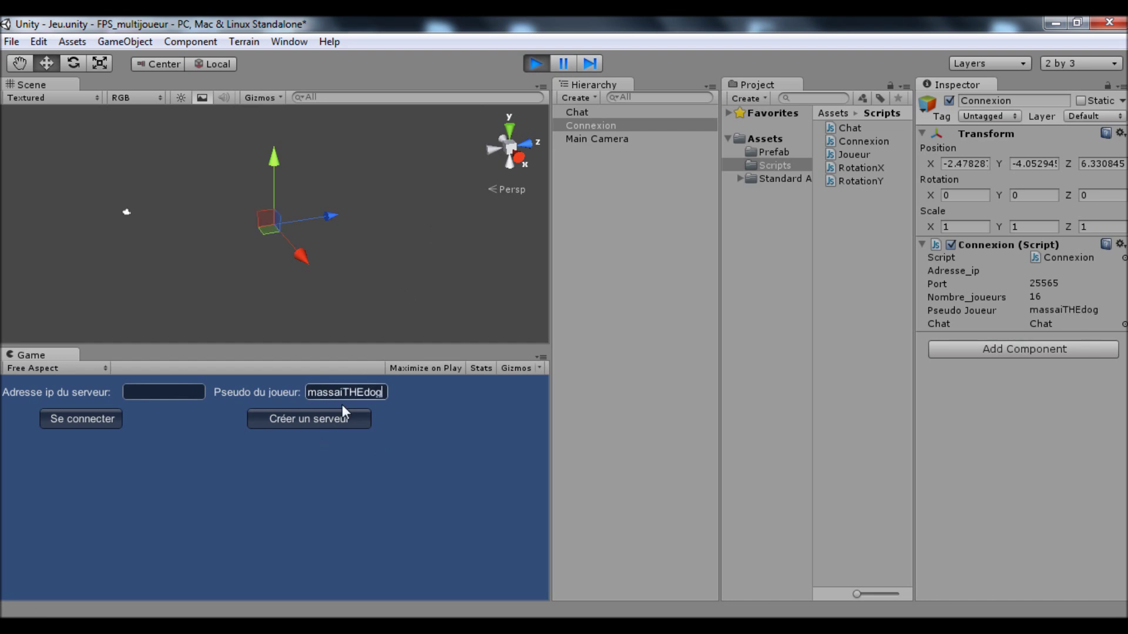
pyautogui.click(354, 415)
pyautogui.write('salut')
pyautogui.click(183, 590)
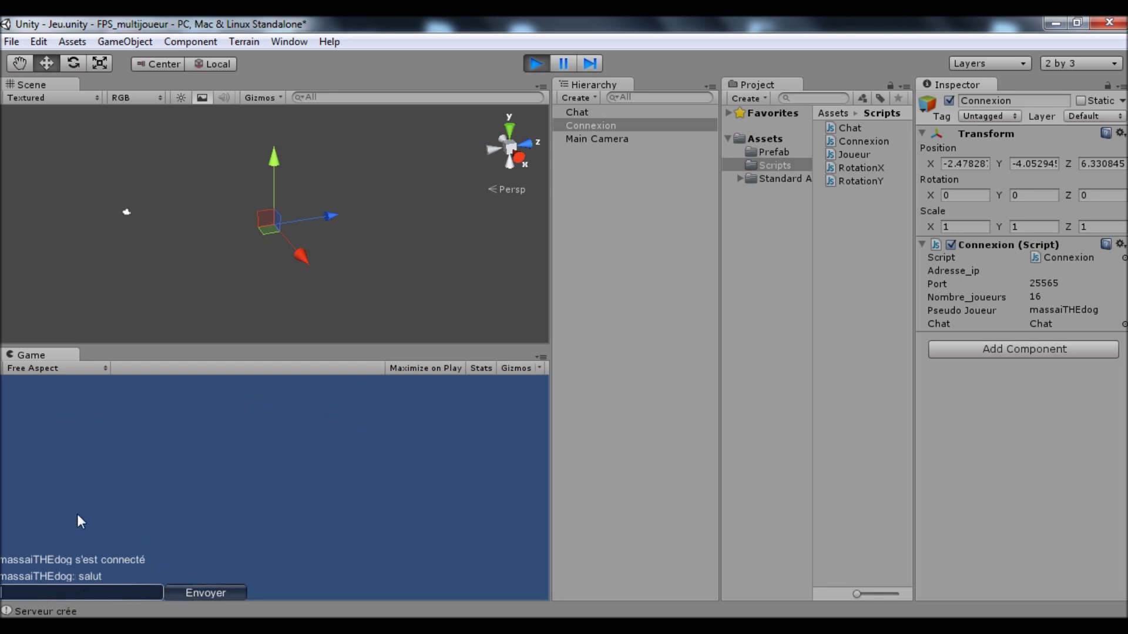
pyautogui.click(533, 64)
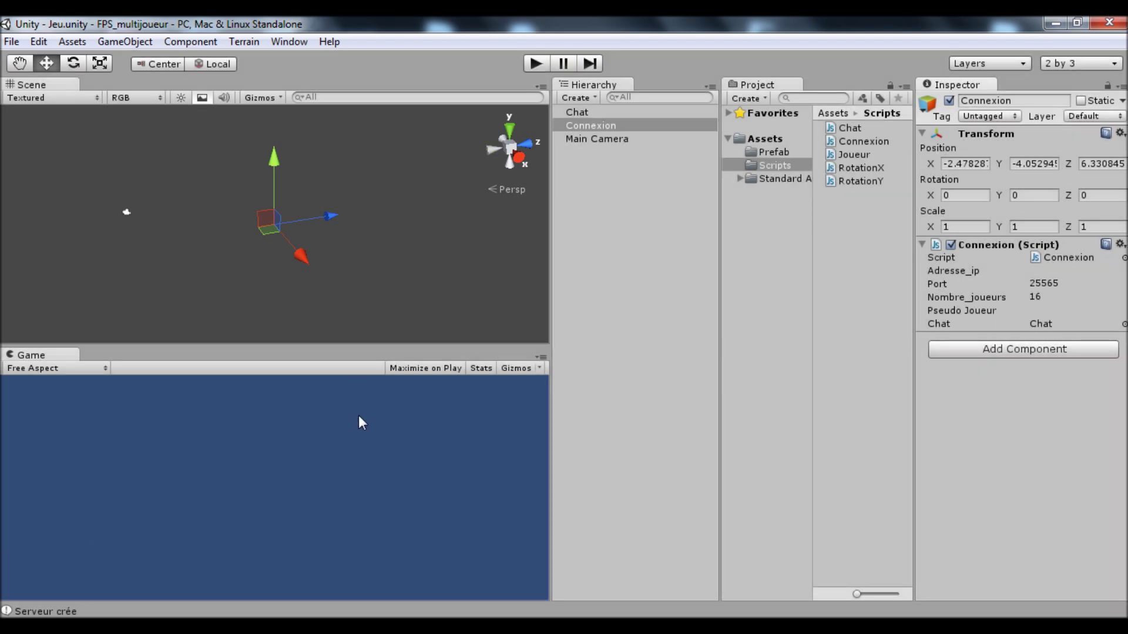
pyautogui.hotkey('ctrl', 'shift', 'b')
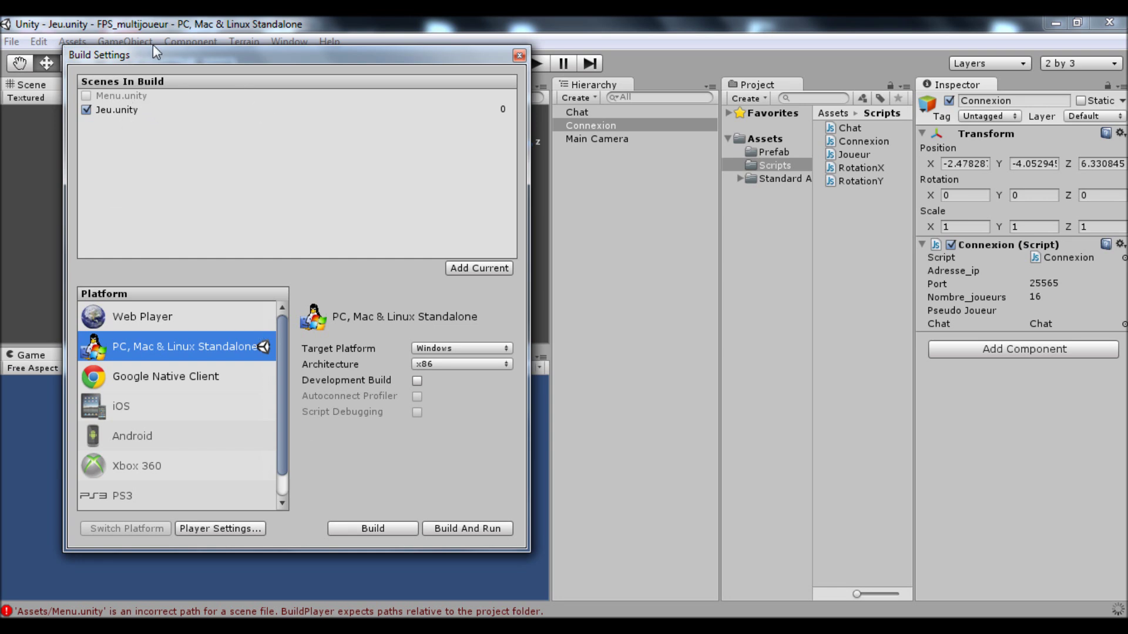
# Remove Menu.unity from the scenes in Build Settings
pyautogui.moveTo(154, 51); pyautogui.dragTo(228, 123)
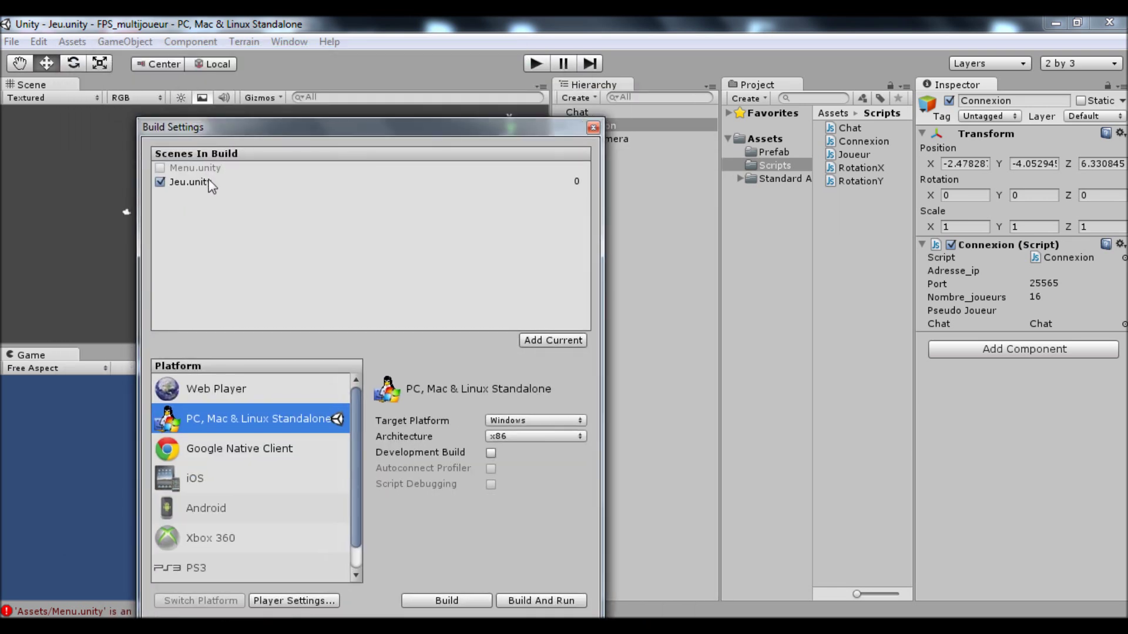
pyautogui.click(191, 169)
pyautogui.press('Delete')
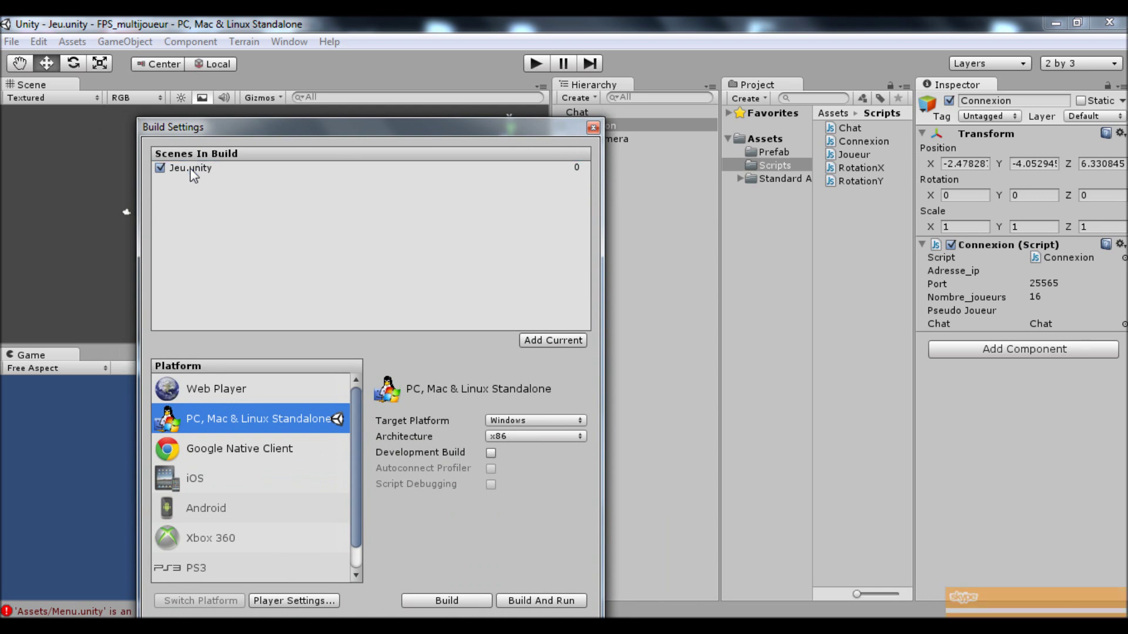
pyautogui.moveTo(208, 128); pyautogui.dragTo(238, 86)
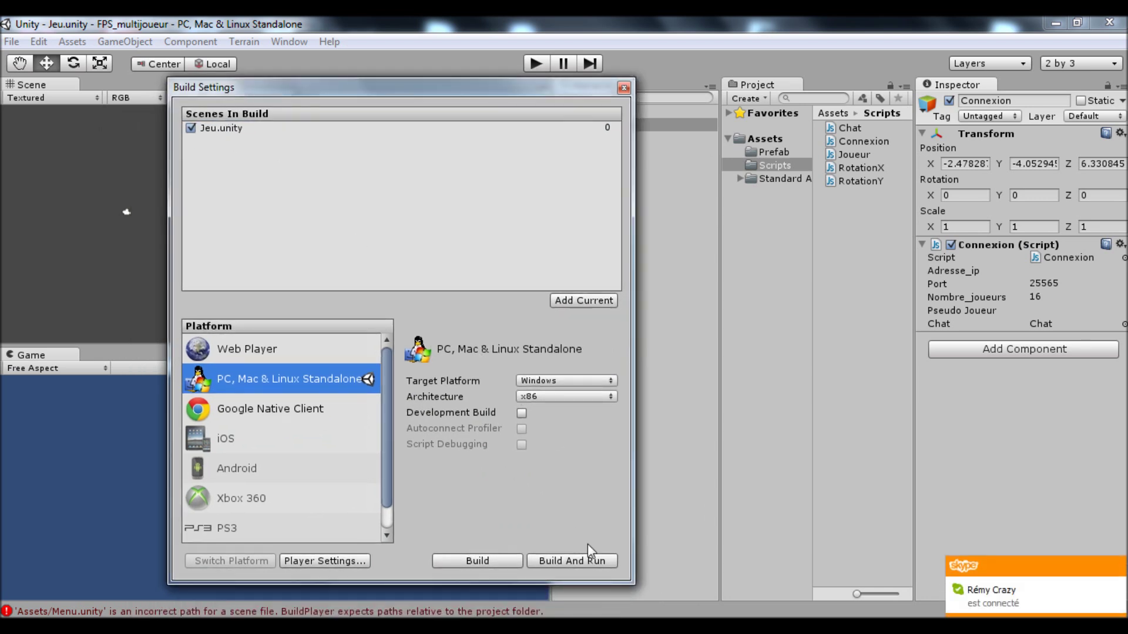
# Build and run the game as Tuto.exe, overwriting the existing file
pyautogui.click(554, 560)
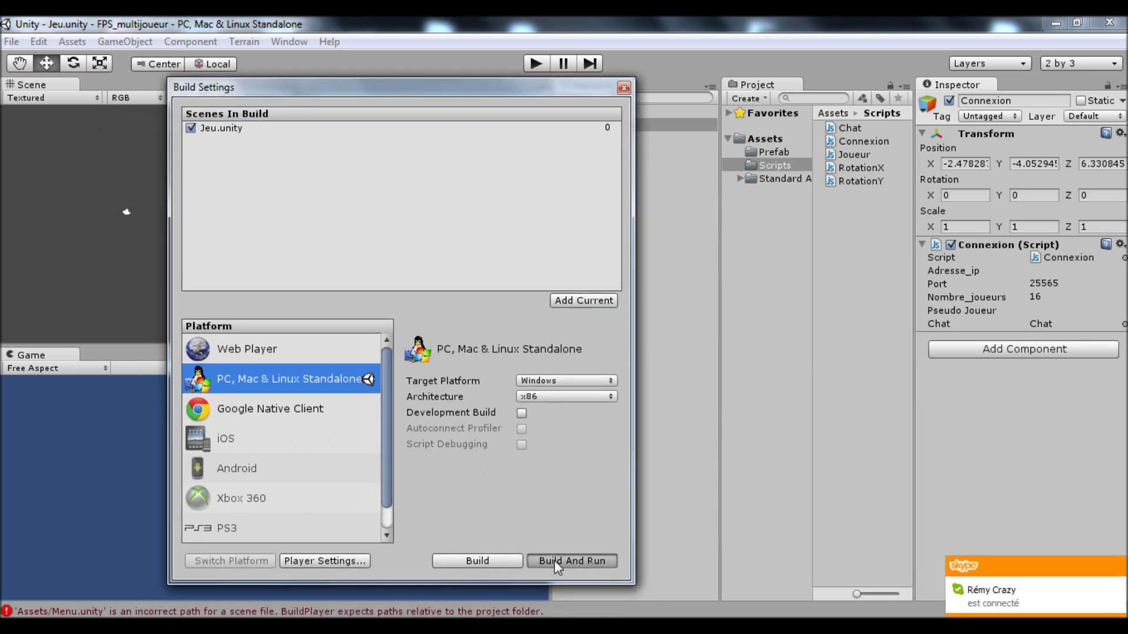
pyautogui.click(406, 413)
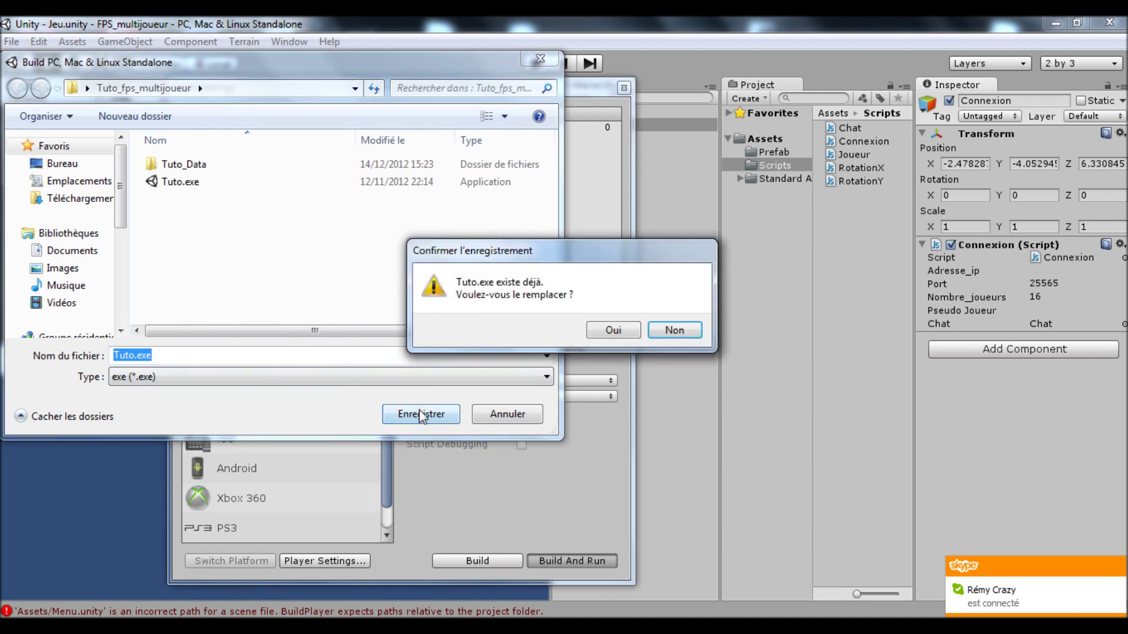
pyautogui.click(622, 332)
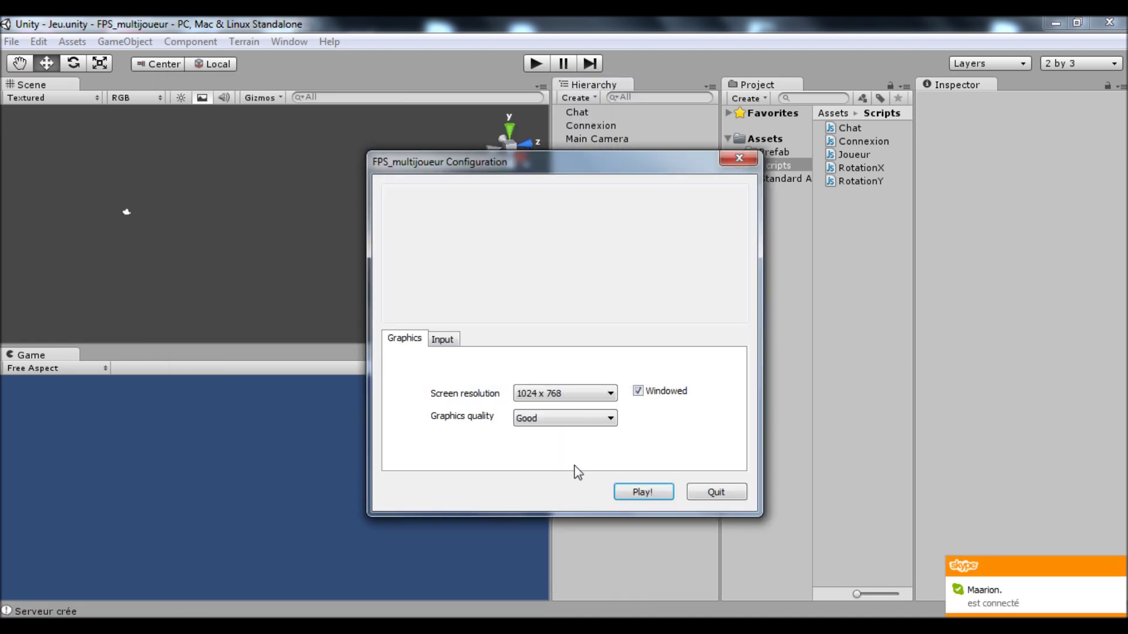
pyautogui.click(551, 399)
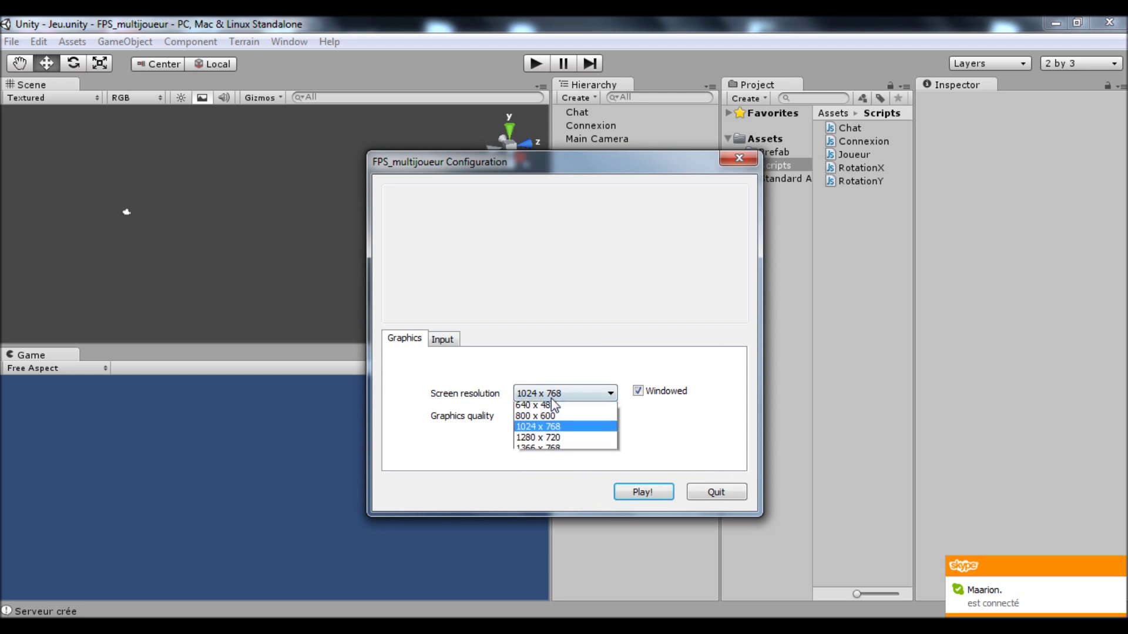
# Launch the standalone build at 640 x 480 and move its window to the right
pyautogui.click(552, 405)
pyautogui.click(642, 492)
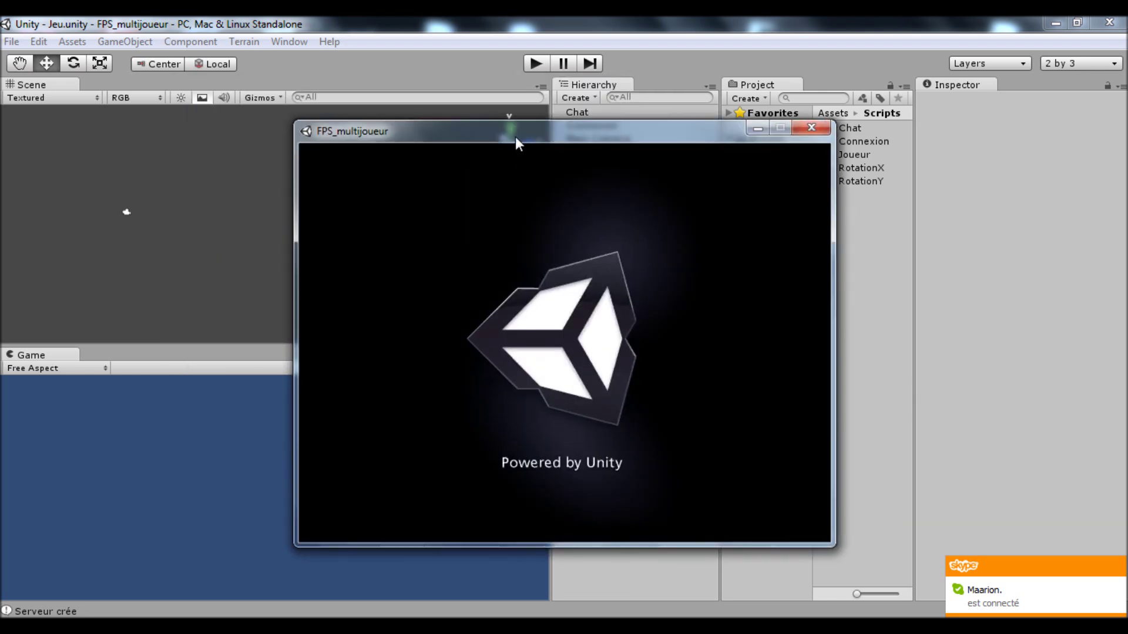
pyautogui.moveTo(517, 143); pyautogui.dragTo(801, 134)
# Host a server from the editor's Play mode under the host player's pseudo
pyautogui.click(536, 63)
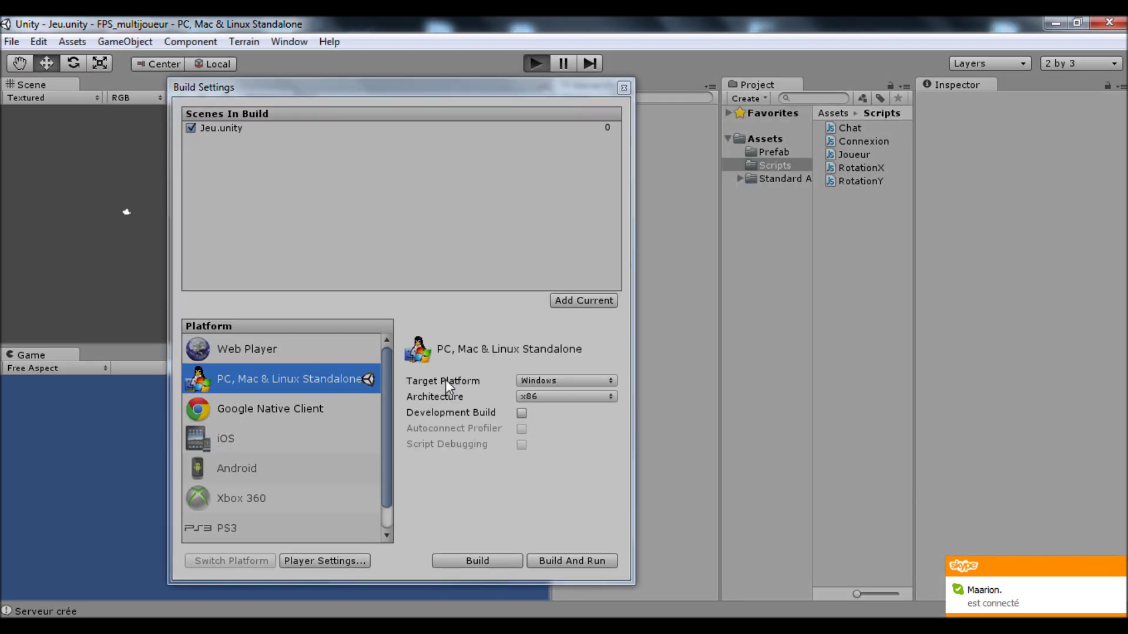
pyautogui.click(354, 394)
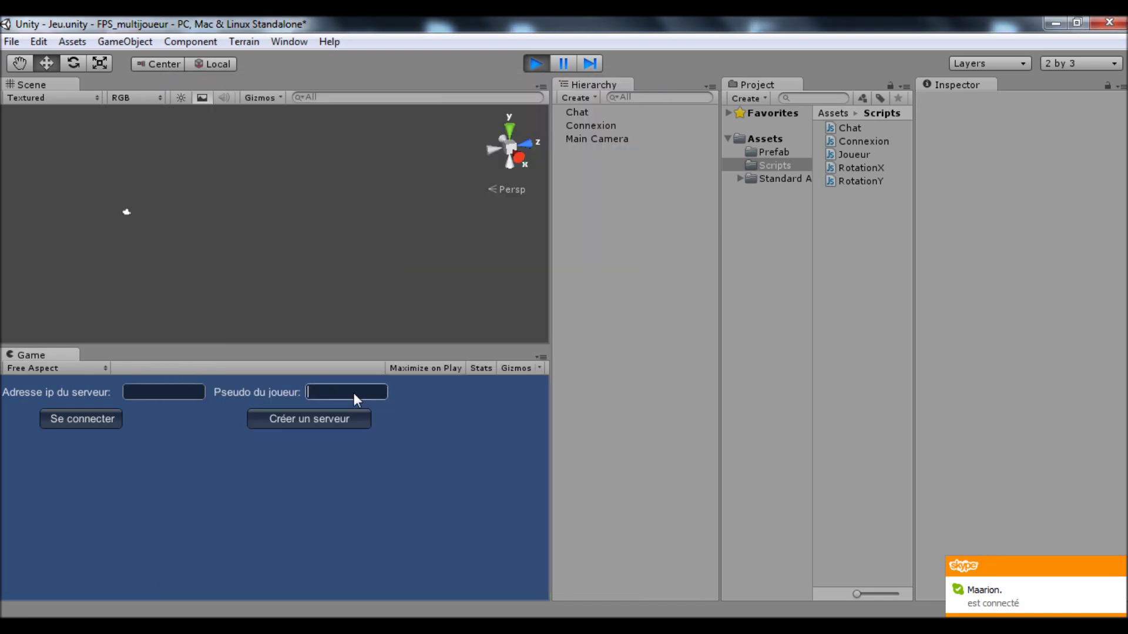
pyautogui.write('massaiTH')
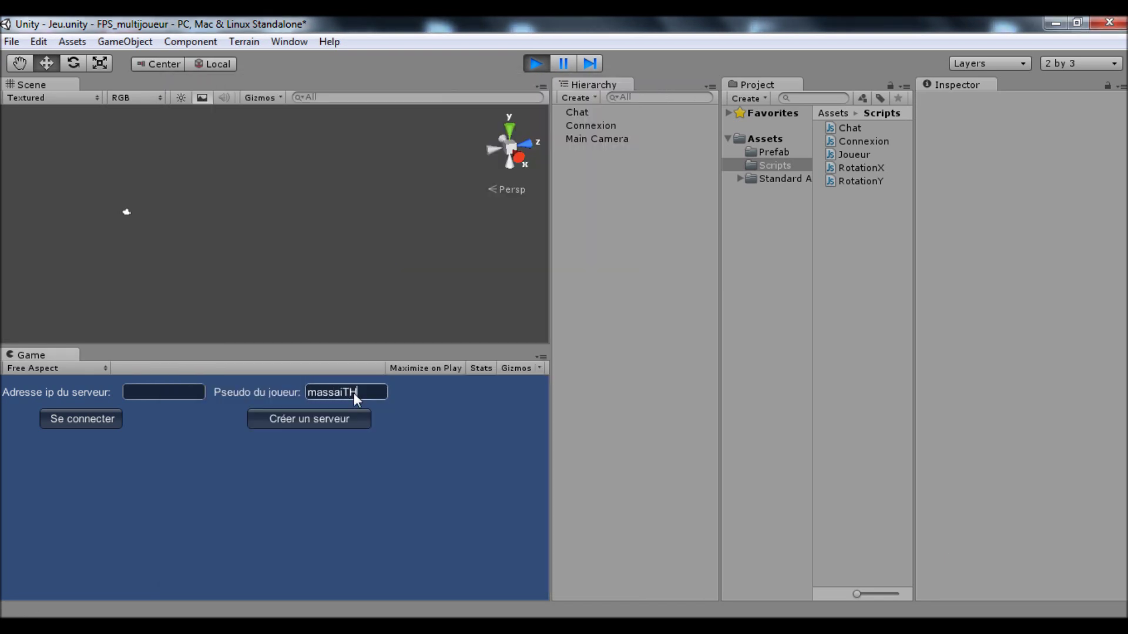
pyautogui.write('Edog')
pyautogui.click(350, 414)
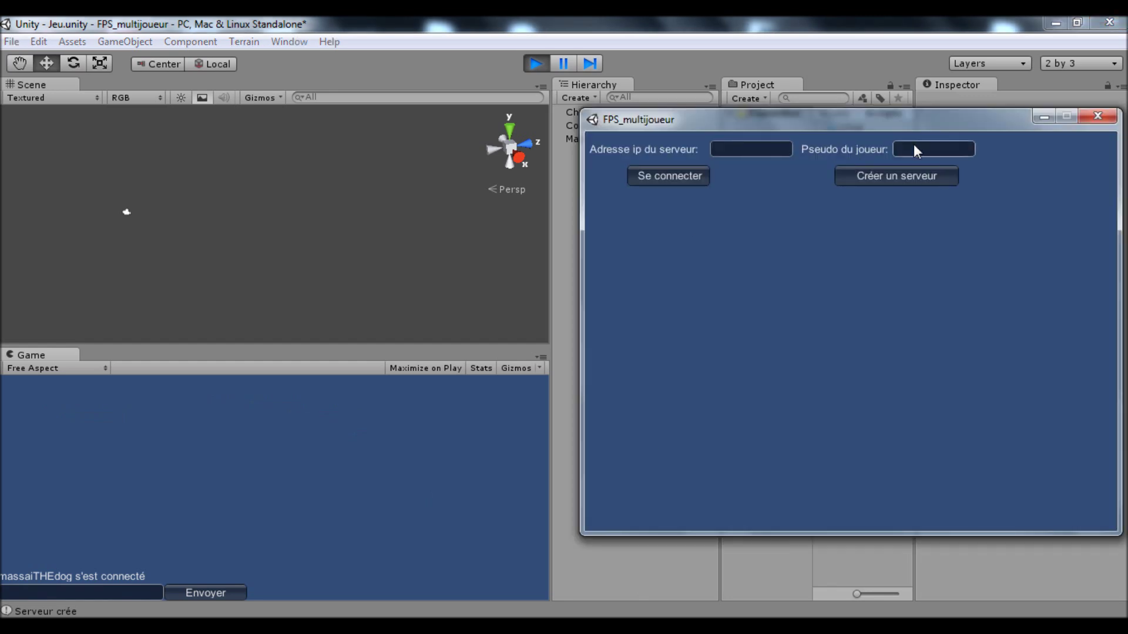
# Connect the standalone game to the server at address 9.69 with pseudo 'client'
pyautogui.click(731, 149)
pyautogui.write('9.69')
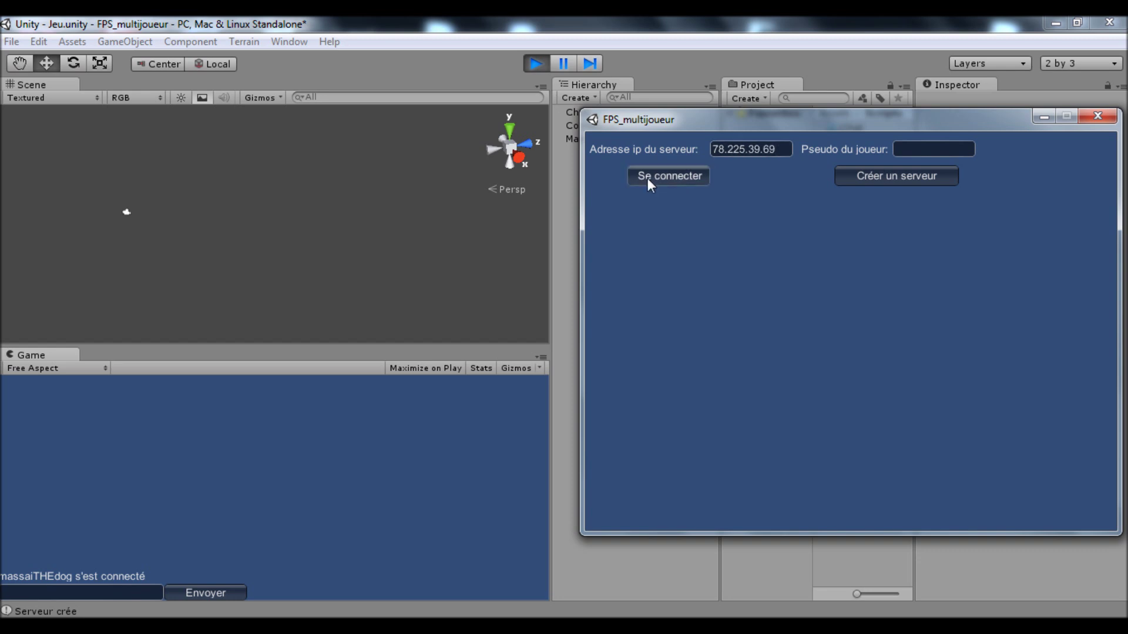
pyautogui.click(913, 147)
pyautogui.write('client')
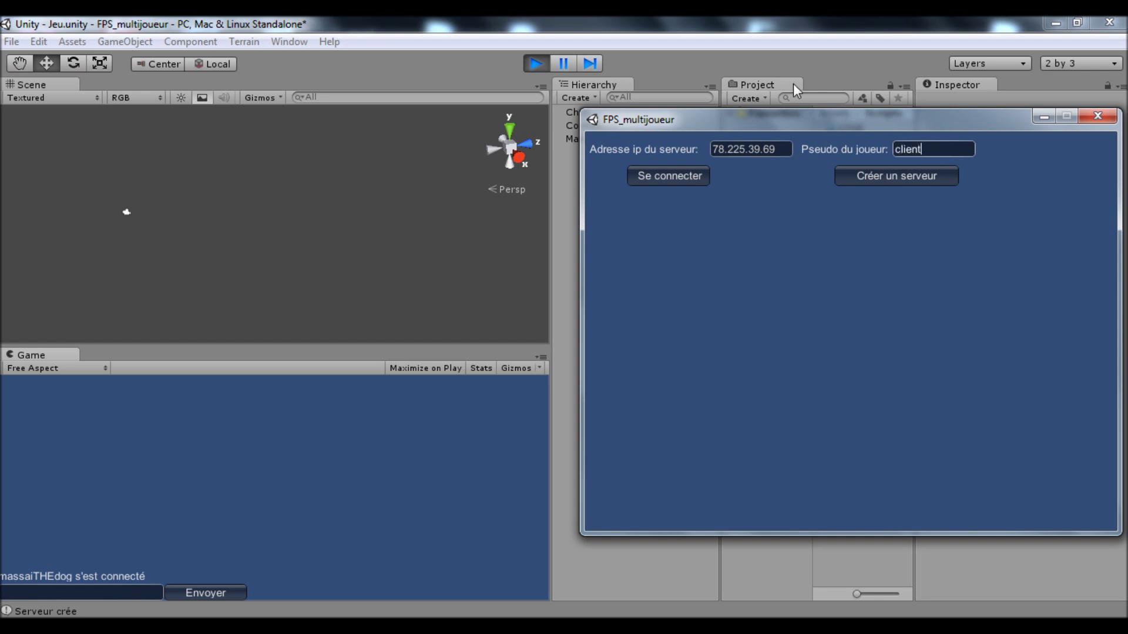
pyautogui.click(685, 182)
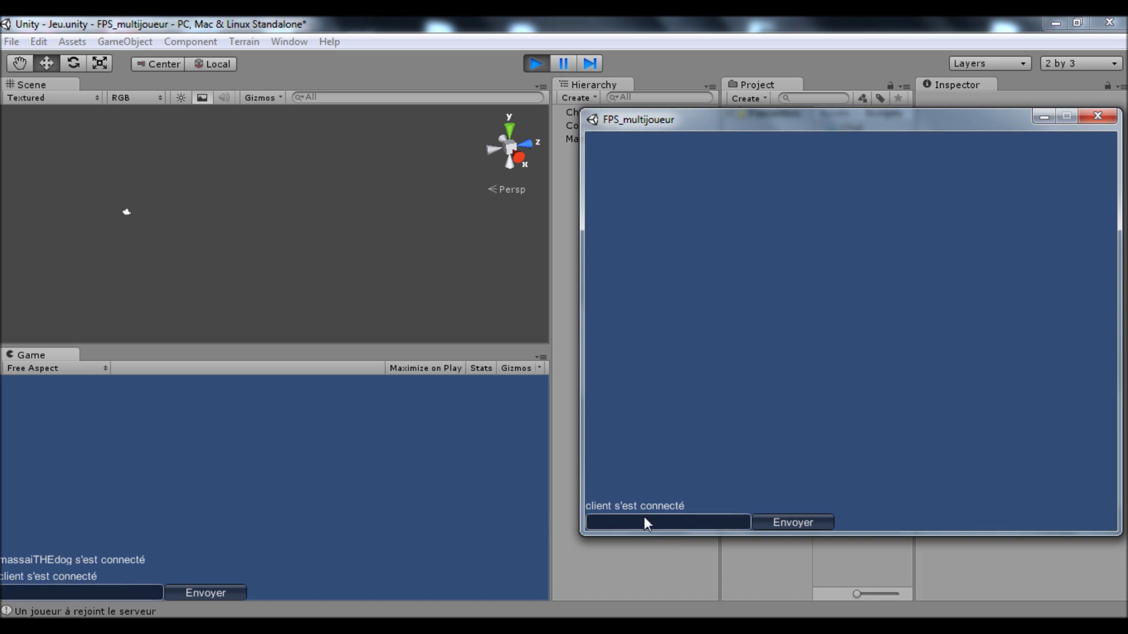
# Send 'salut' from the client and 'test' from the host, checking both chats
pyautogui.write('salut')
pyautogui.click(766, 523)
pyautogui.click(58, 599)
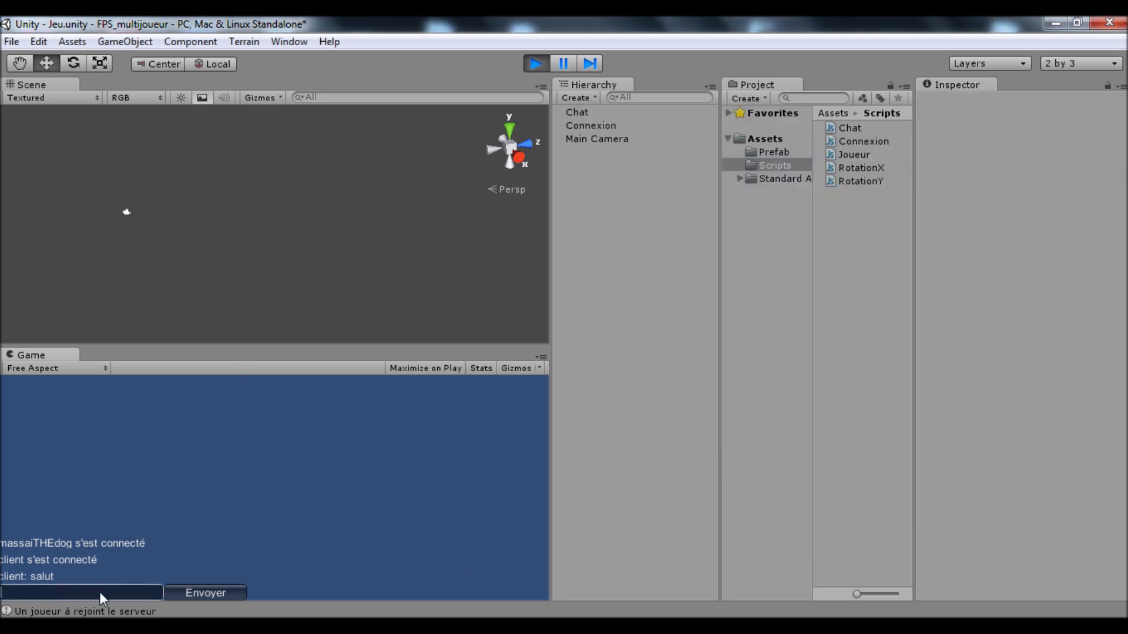
pyautogui.write('test')
pyautogui.click(192, 590)
pyautogui.hotkey('alt', 'Tab')
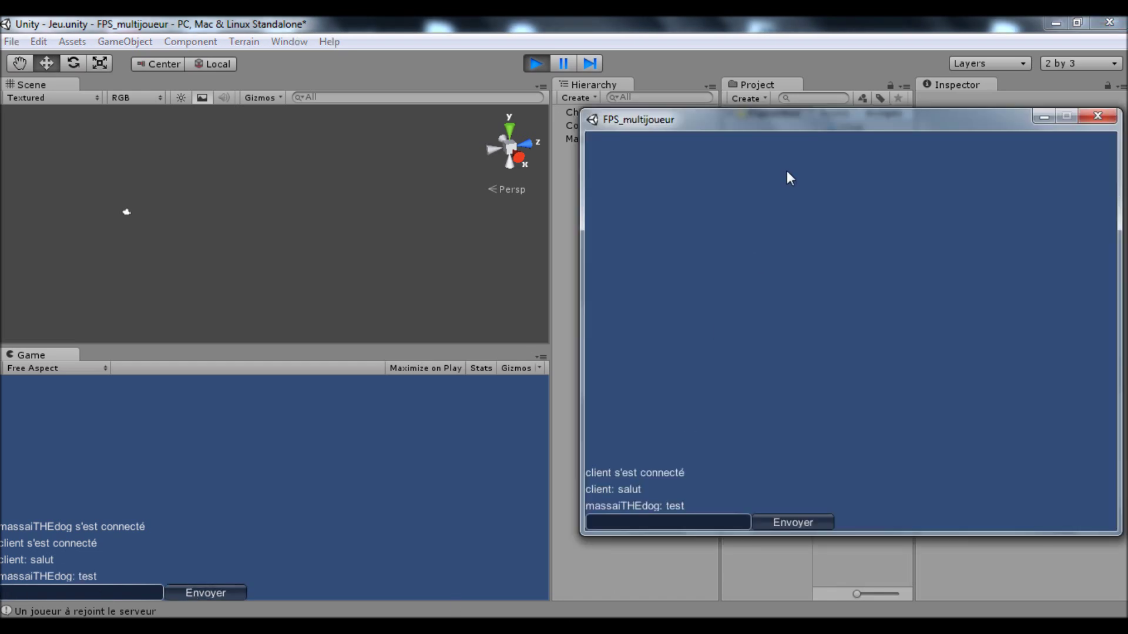
pyautogui.moveTo(777, 126); pyautogui.dragTo(765, 123)
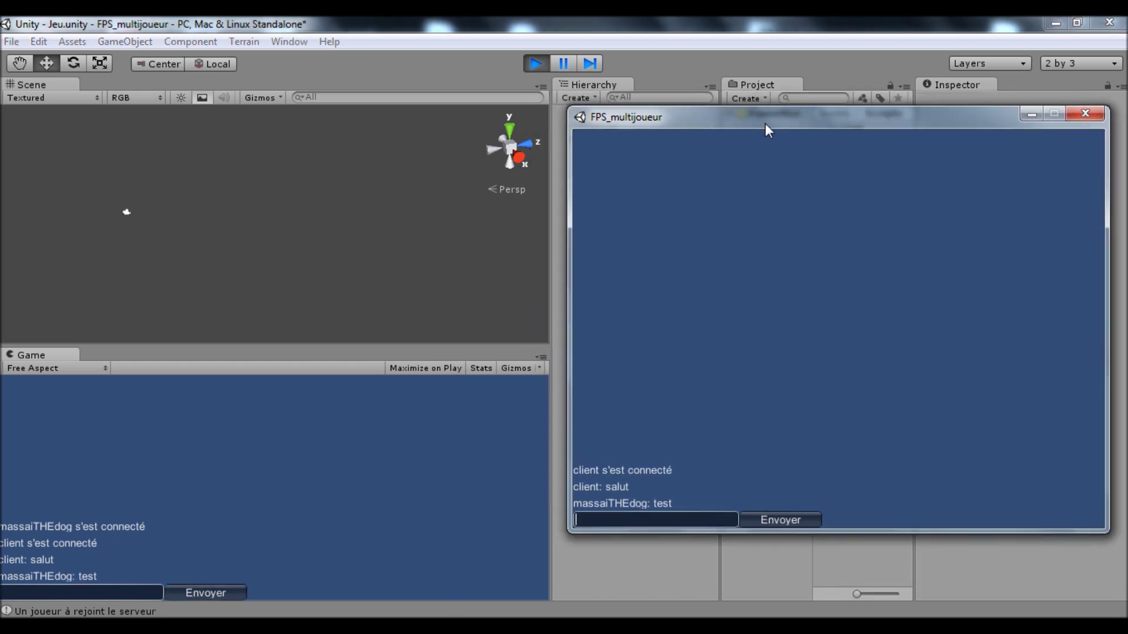